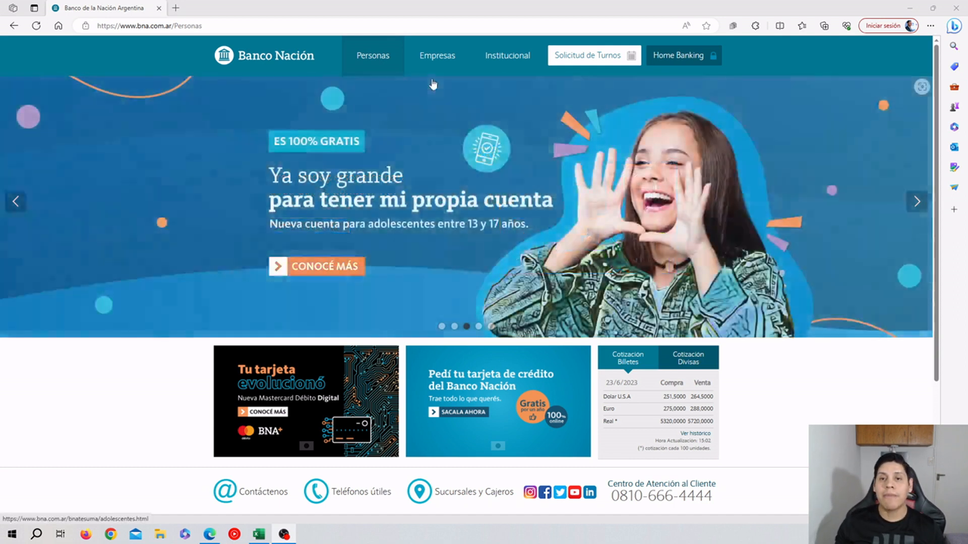
# Open the Calculá tu cuota simulator for the personal cash loan Nación sueldos - administración pública nacional
pyautogui.moveTo(383, 69)
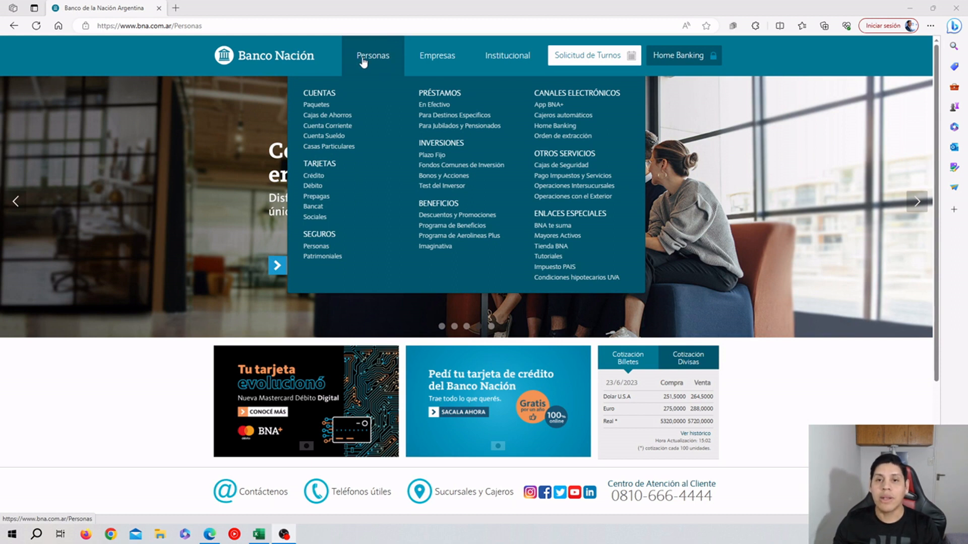
pyautogui.click(437, 109)
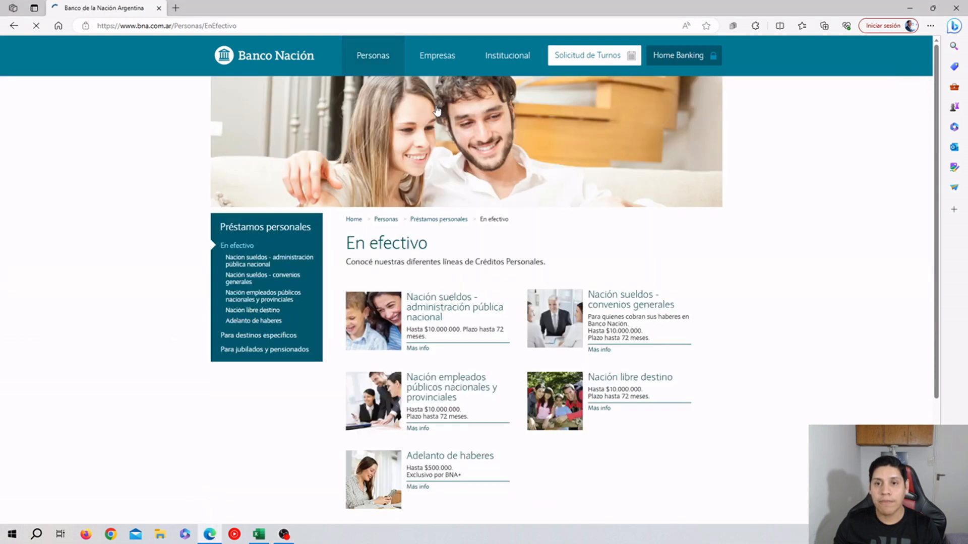
pyautogui.scroll(-2, 651, 303)
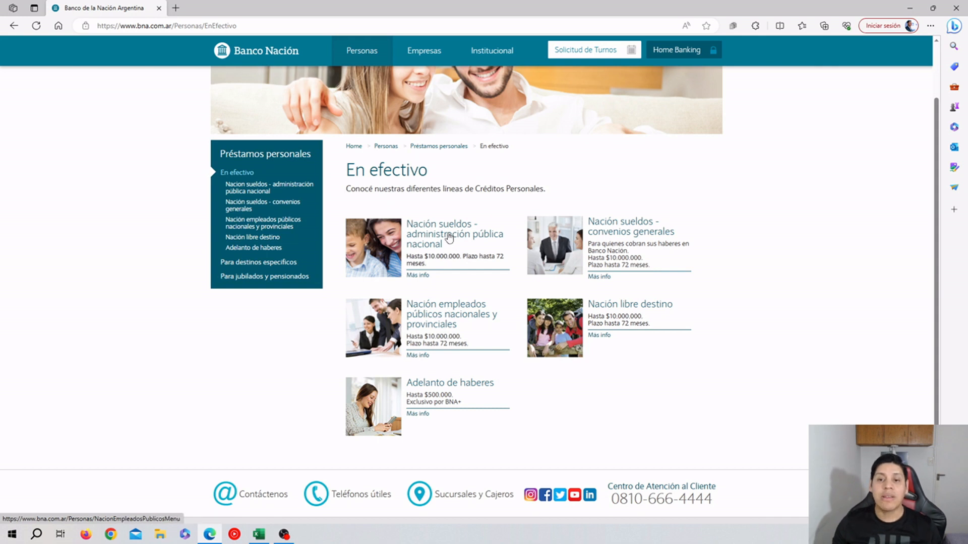
pyautogui.click(432, 240)
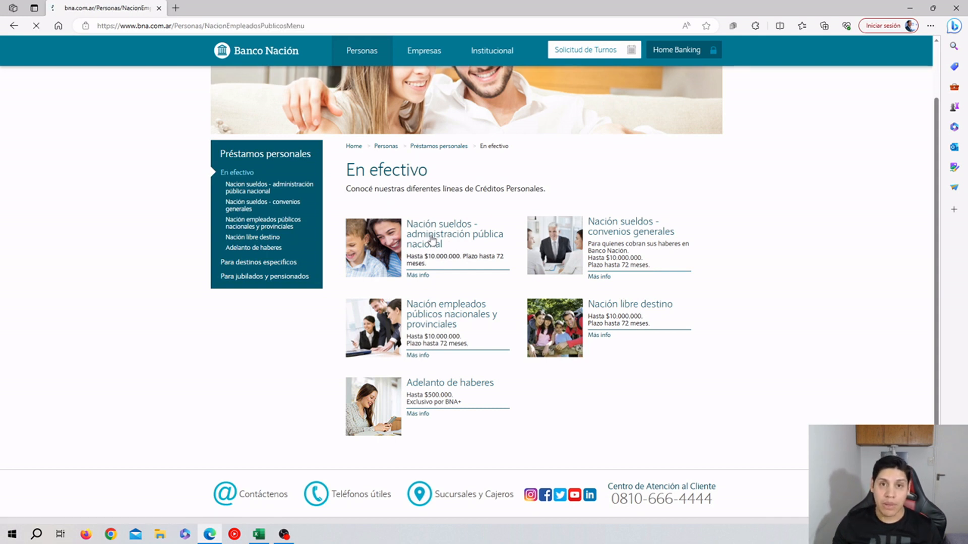
pyautogui.scroll(-3, 700, 288)
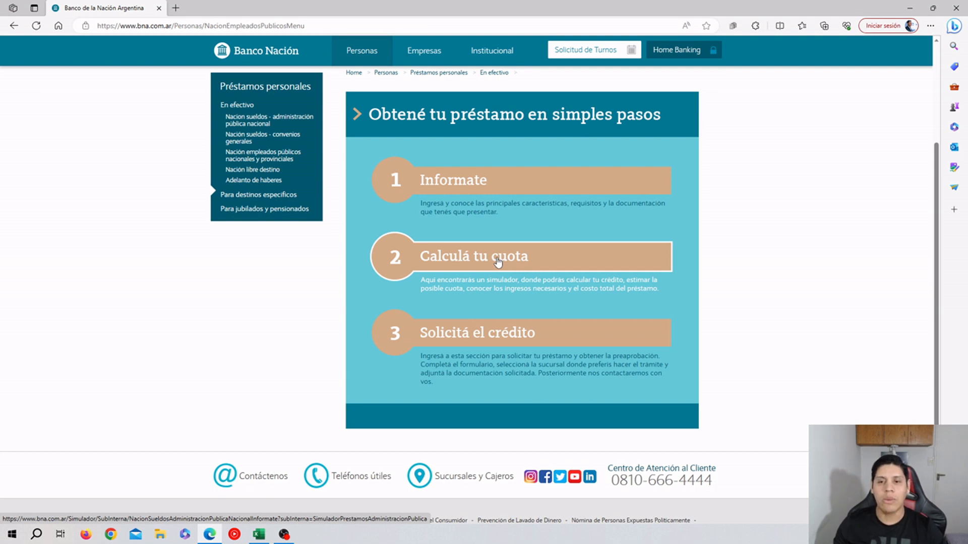
pyautogui.click(414, 257)
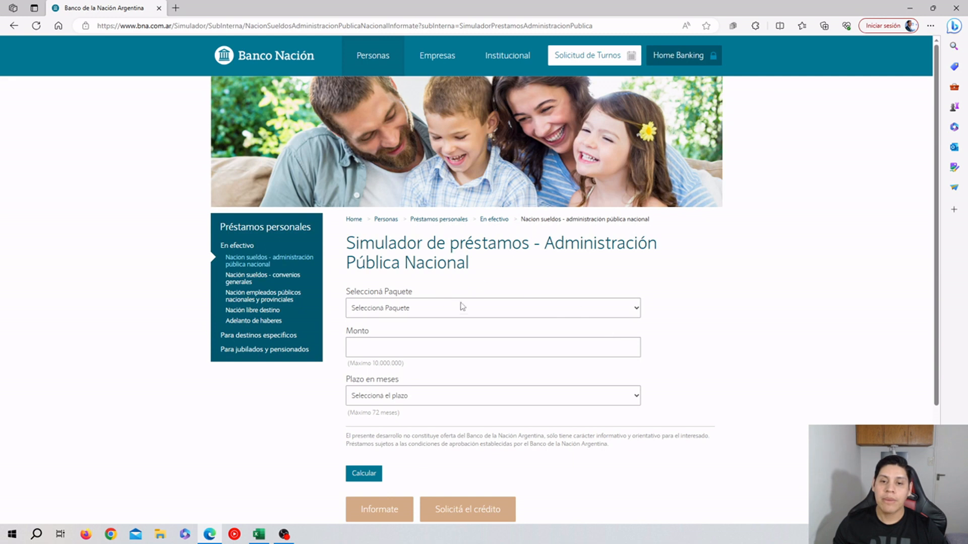
# Choose the Bonificado package and enter 500000 as the loan amount in the simulator
pyautogui.click(471, 309)
pyautogui.click(448, 335)
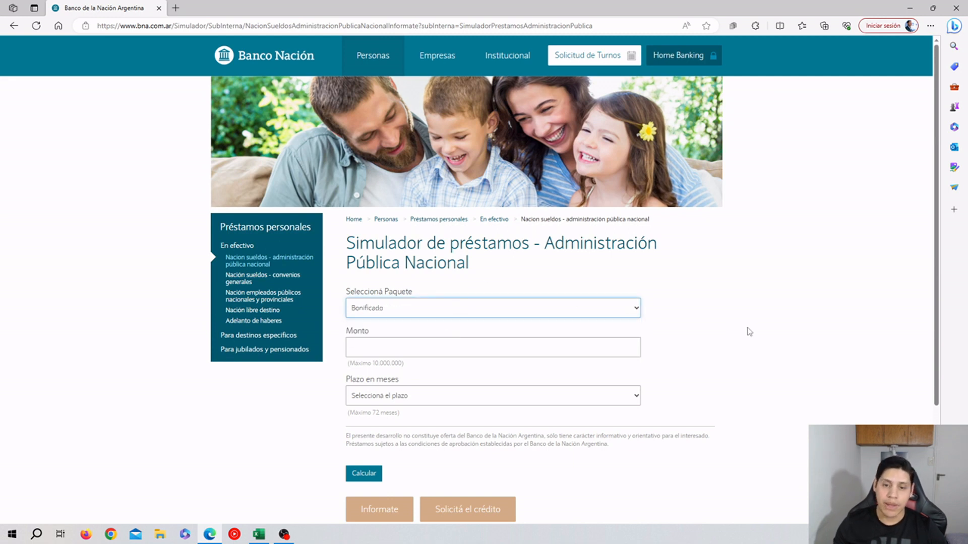
pyautogui.scroll(-2, 750, 332)
pyautogui.click(557, 281)
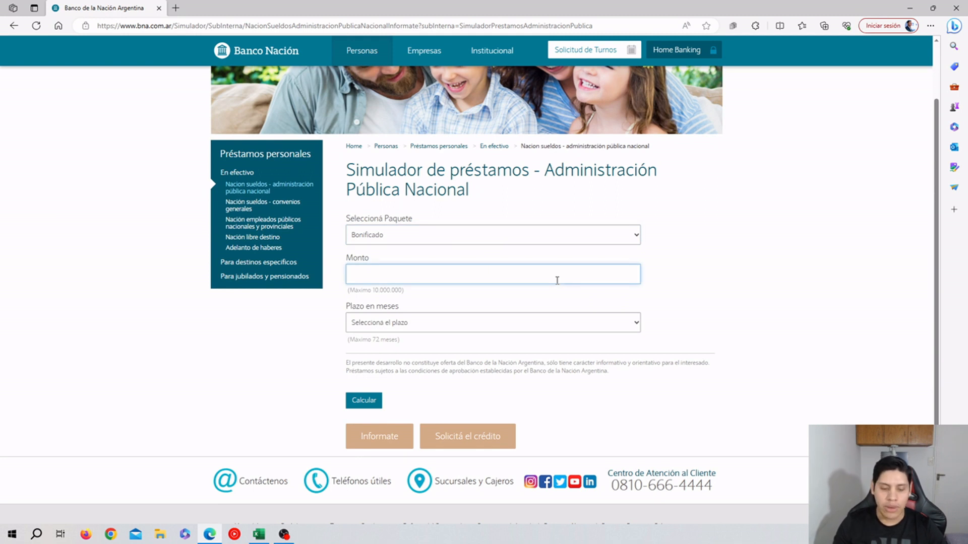
pyautogui.write('500')
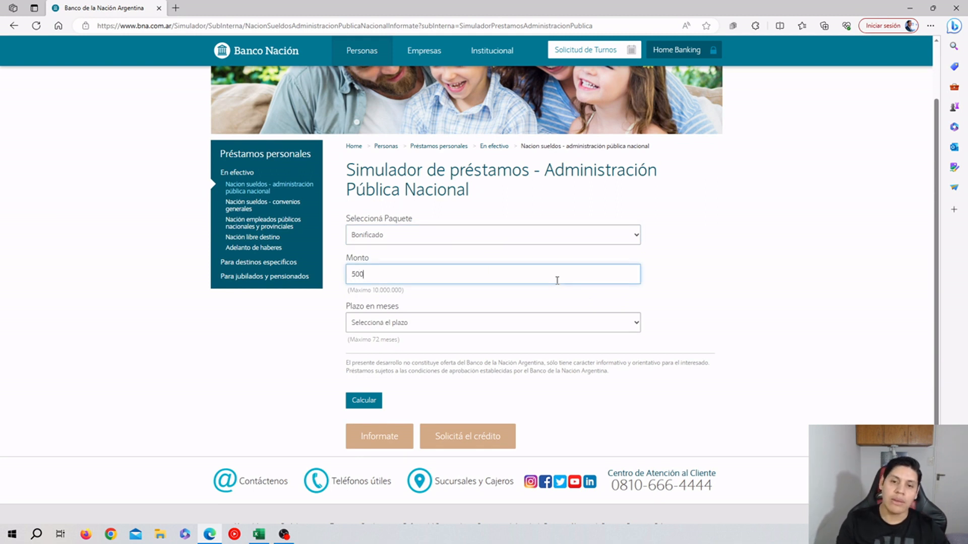
pyautogui.write('000')
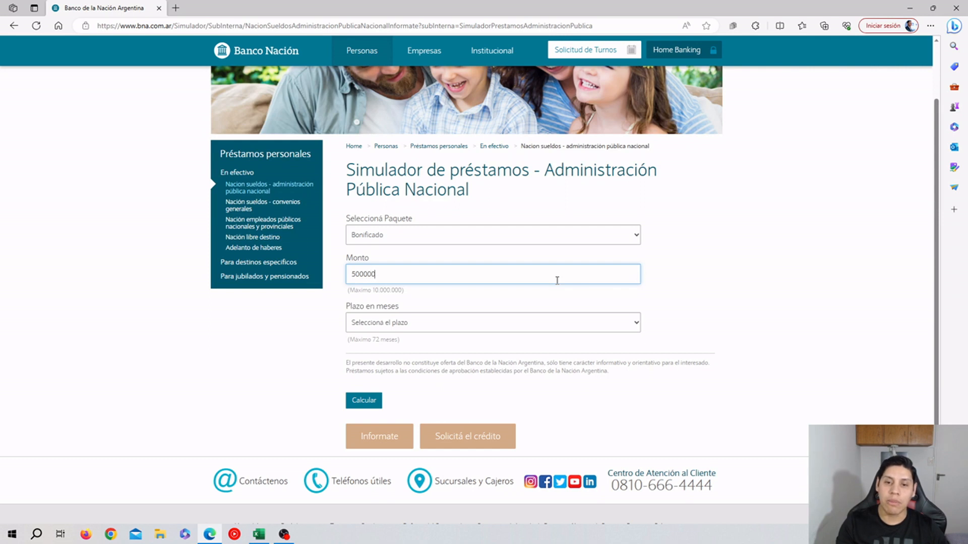
pyautogui.moveTo(365, 274); pyautogui.dragTo(331, 281)
# Set the repayment term to 24 months and calculate the loan
pyautogui.click(603, 319)
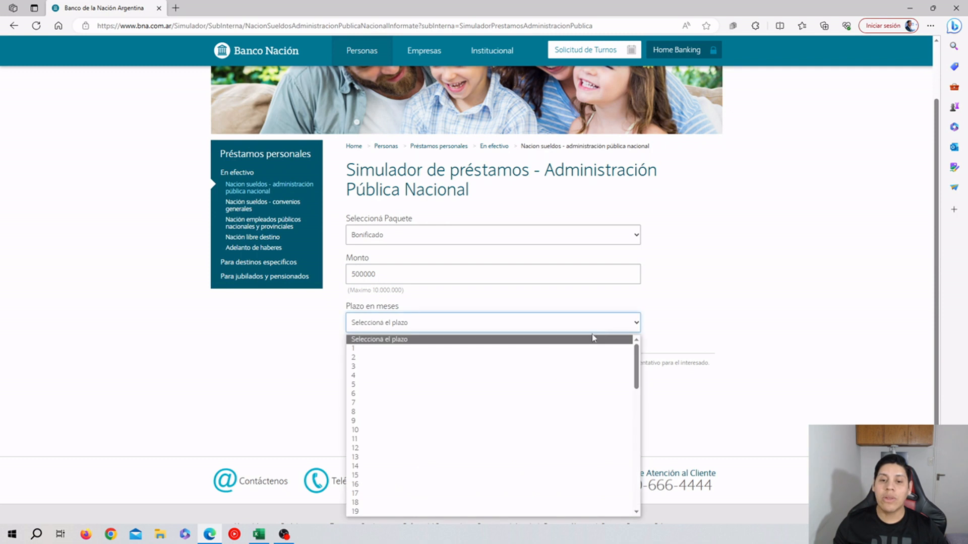
pyautogui.scroll(-3, 465, 452)
pyautogui.click(463, 477)
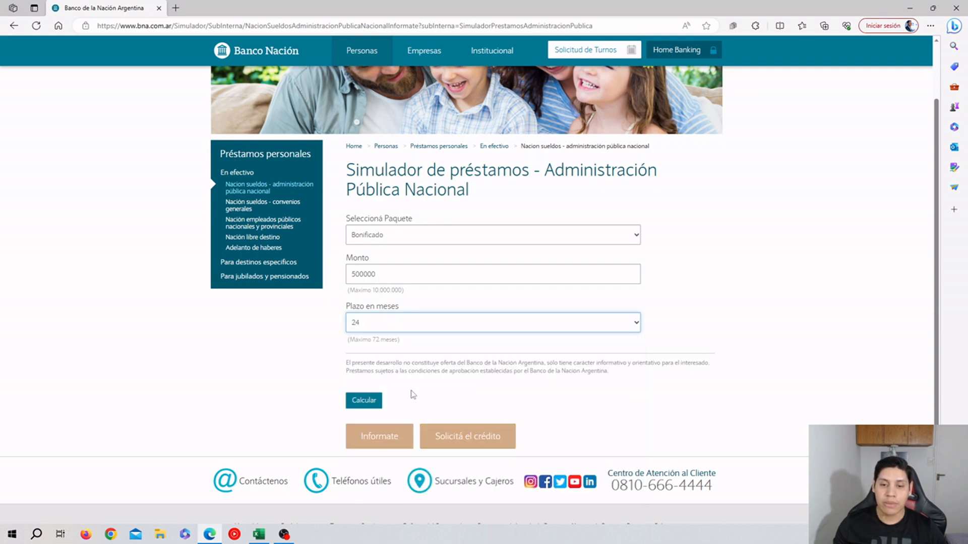
pyautogui.scroll(-2, 444, 303)
pyautogui.click(364, 327)
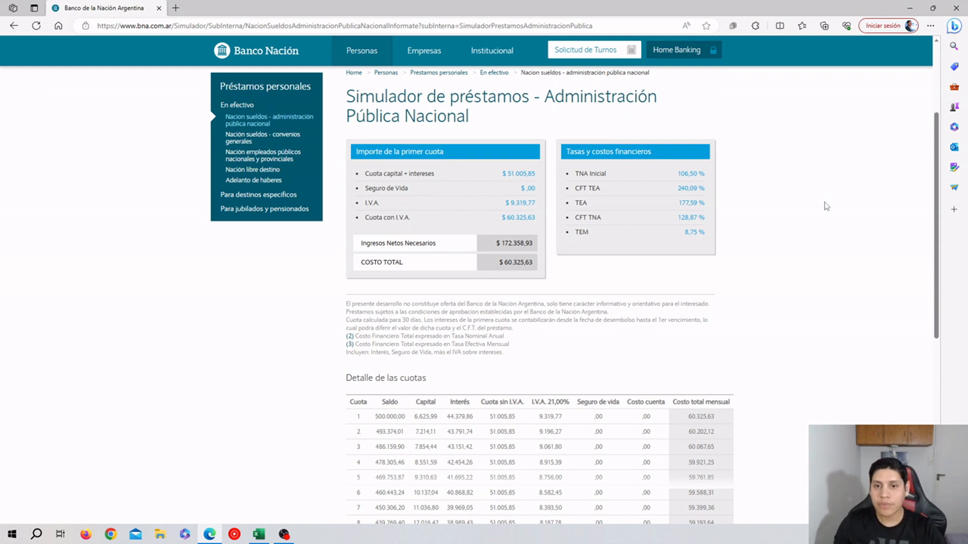
# Examine the first instalment's capital plus interest, I.V.A. and total, and the TNA and CFT TEA rates
pyautogui.moveTo(365, 178); pyautogui.dragTo(434, 175)
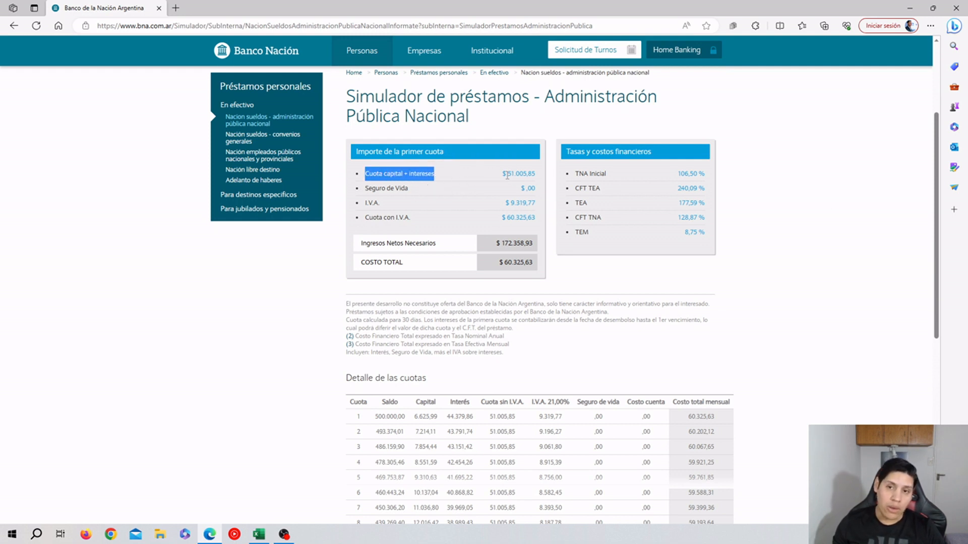
pyautogui.moveTo(365, 203); pyautogui.dragTo(529, 204)
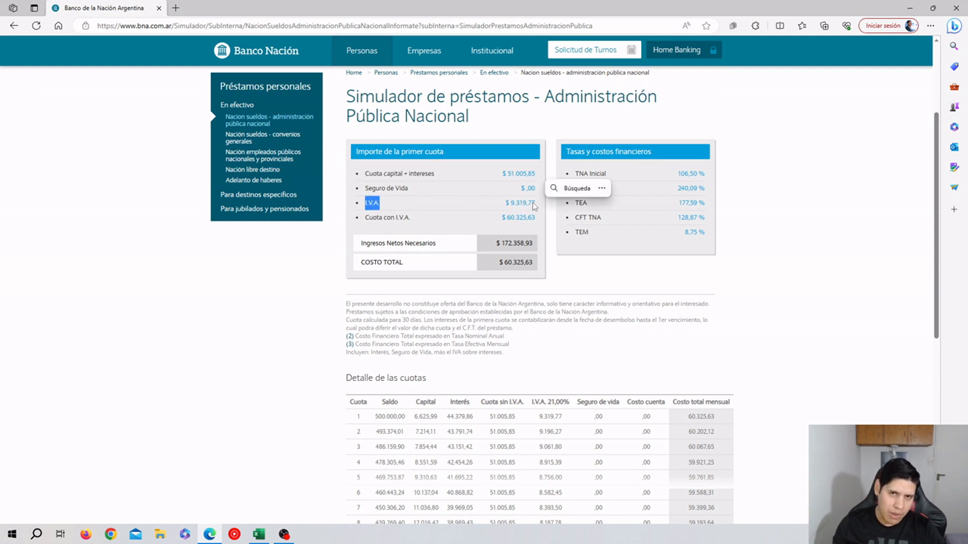
pyautogui.moveTo(365, 218); pyautogui.dragTo(539, 227)
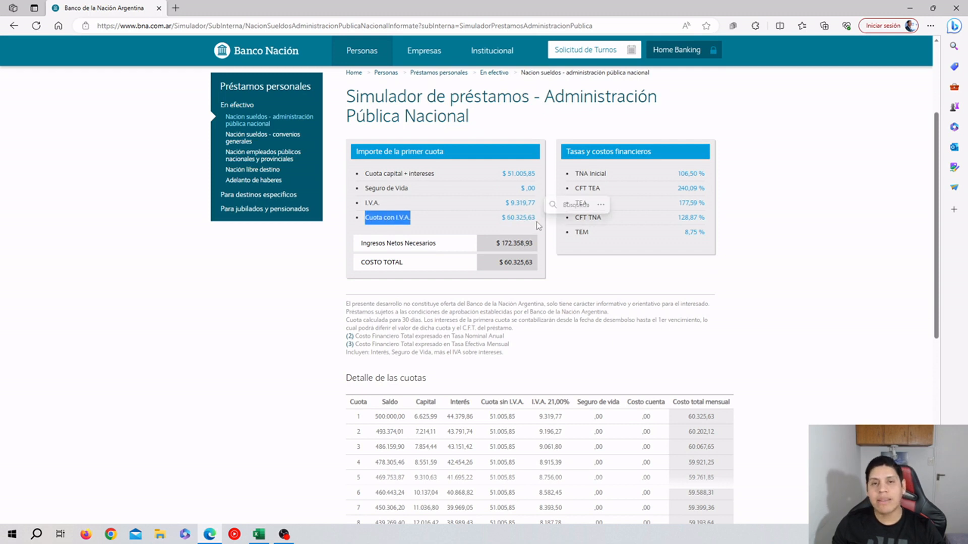
pyautogui.click(501, 217)
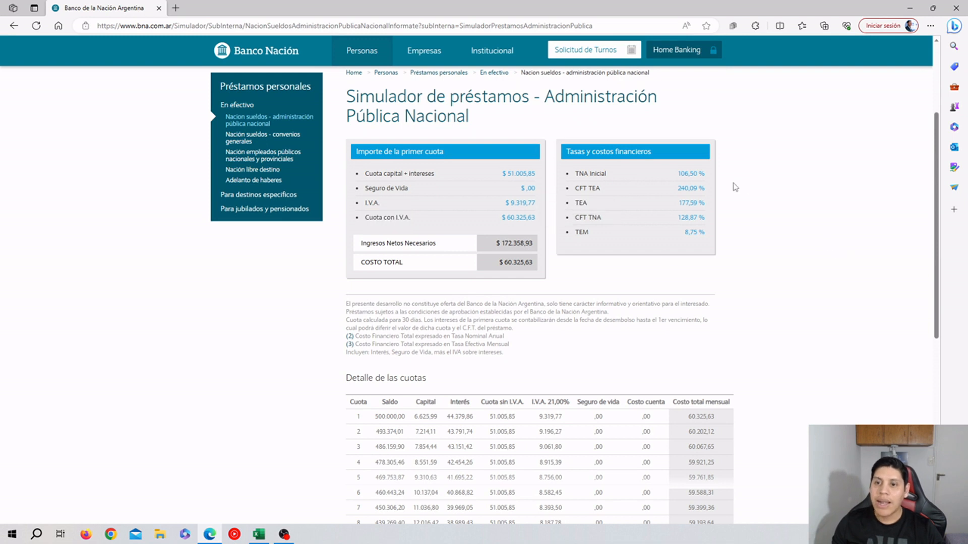
pyautogui.moveTo(675, 174); pyautogui.dragTo(704, 173)
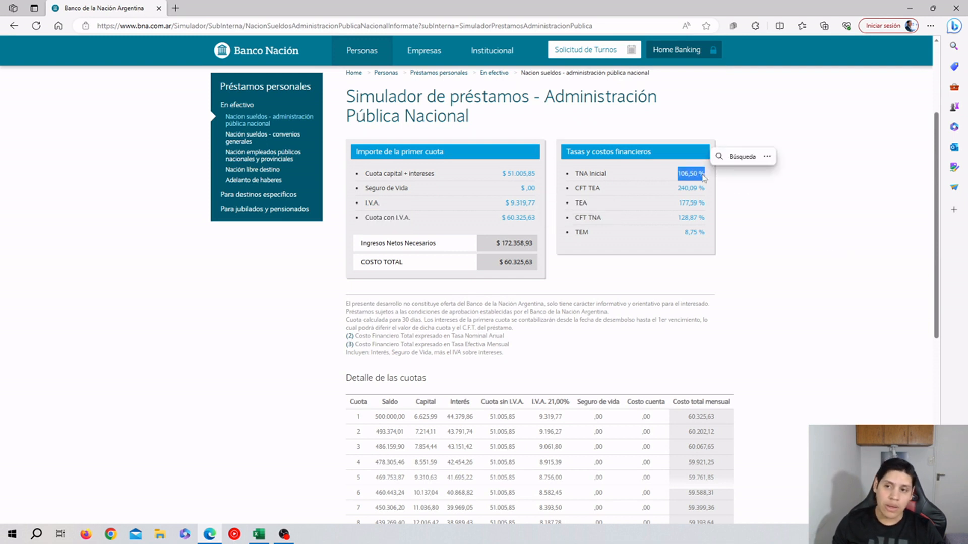
pyautogui.click(678, 190)
pyautogui.moveTo(678, 189); pyautogui.dragTo(698, 193)
pyautogui.click(699, 192)
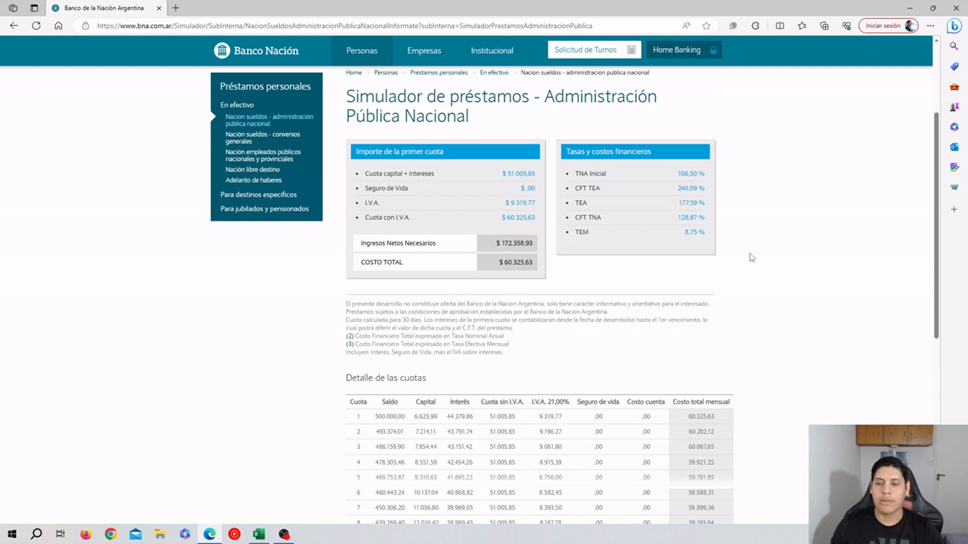
# Compare the instalment detail table with the I.V.A. and Cuota con I.V.A. amounts of the first instalment
pyautogui.scroll(-4, 752, 258)
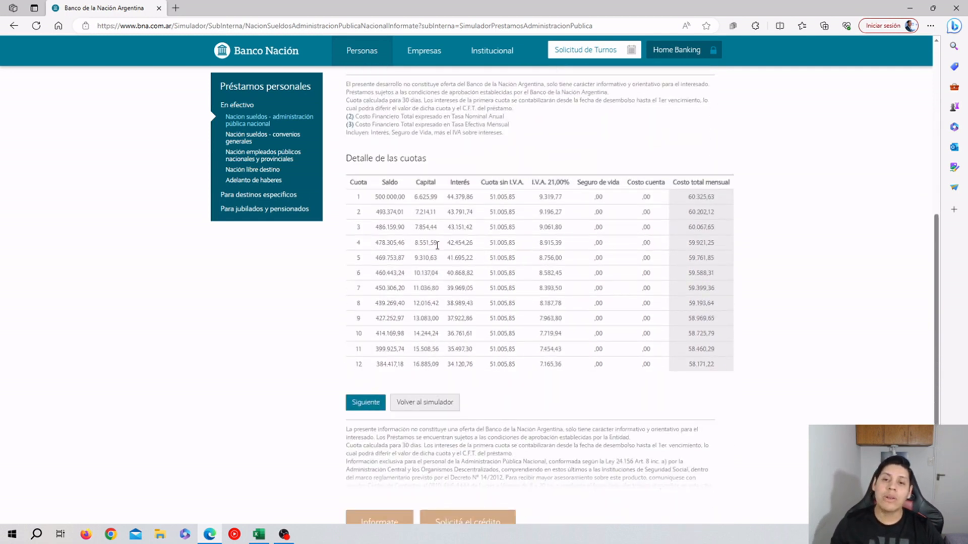
pyautogui.scroll(3, 437, 246)
pyautogui.scroll(-1, 471, 313)
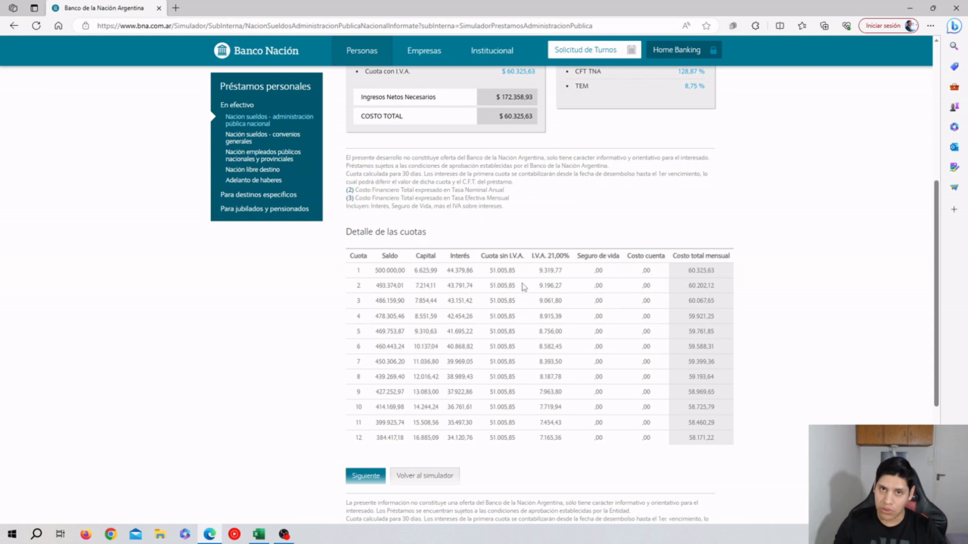
pyautogui.scroll(3, 530, 275)
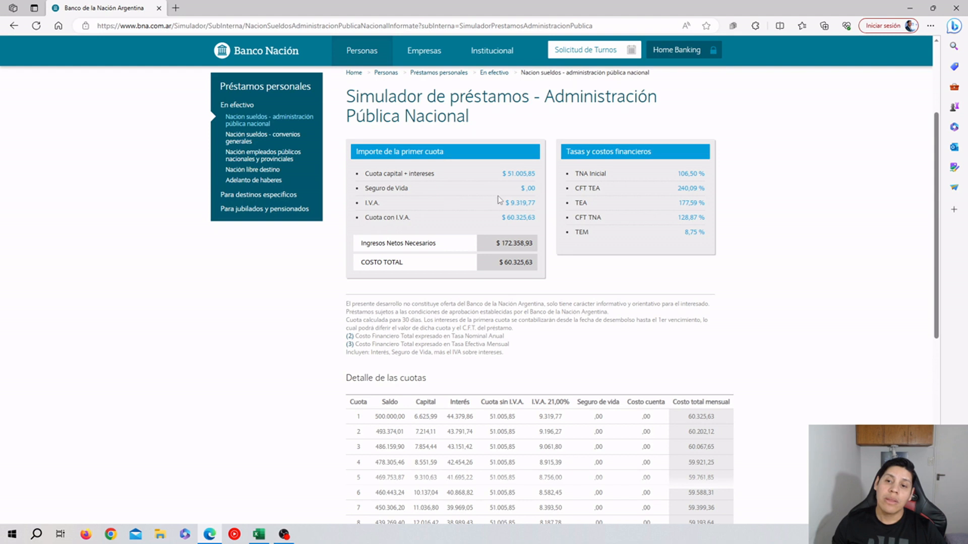
pyautogui.moveTo(505, 203); pyautogui.dragTo(536, 209)
pyautogui.click(541, 206)
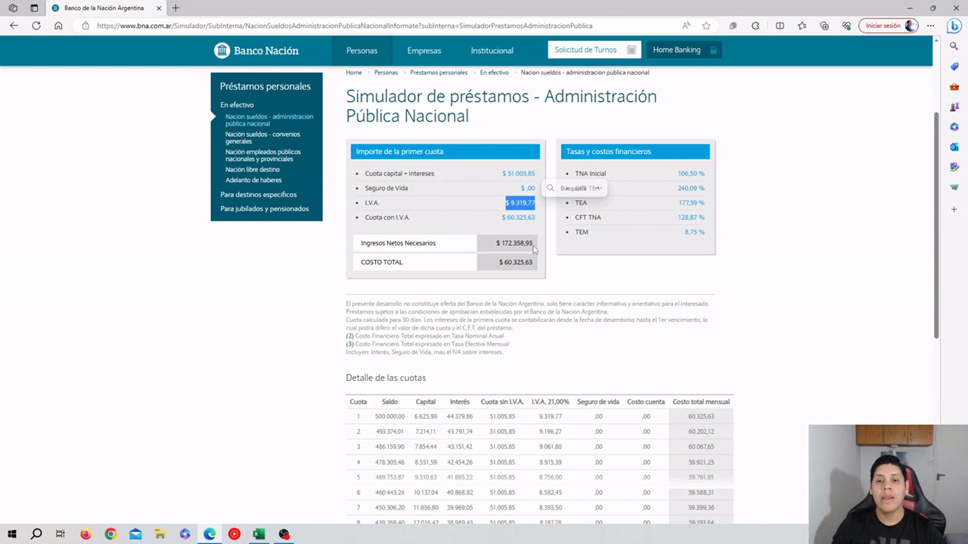
pyautogui.moveTo(502, 218); pyautogui.dragTo(535, 221)
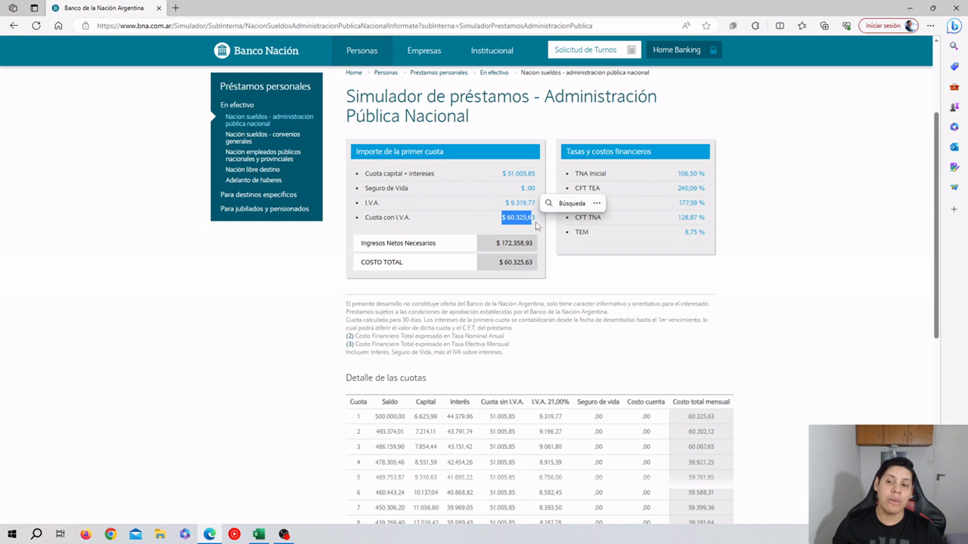
# Examine the instalment without I.V.A. and the total monthly cost from instalment 1 to 12 in the detail table
pyautogui.scroll(-1, 536, 220)
pyautogui.click(688, 347)
pyautogui.moveTo(687, 345); pyautogui.dragTo(716, 349)
pyautogui.scroll(-1, 716, 349)
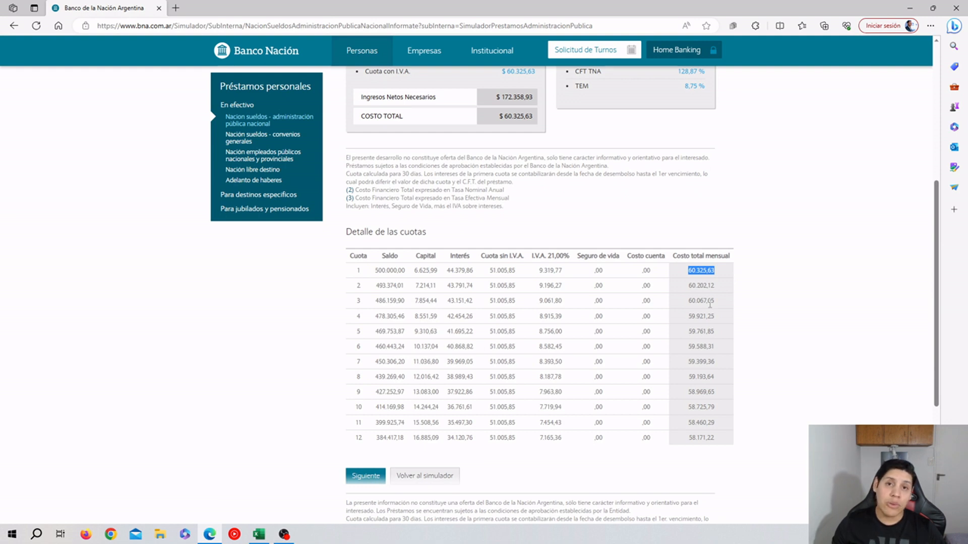
pyautogui.scroll(-1, 710, 304)
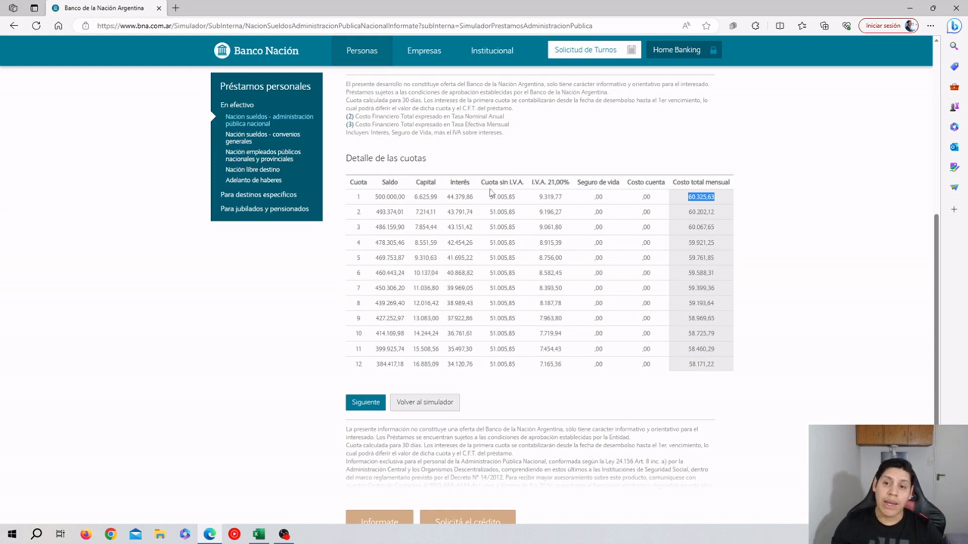
pyautogui.moveTo(484, 179); pyautogui.dragTo(479, 214)
pyautogui.click(482, 218)
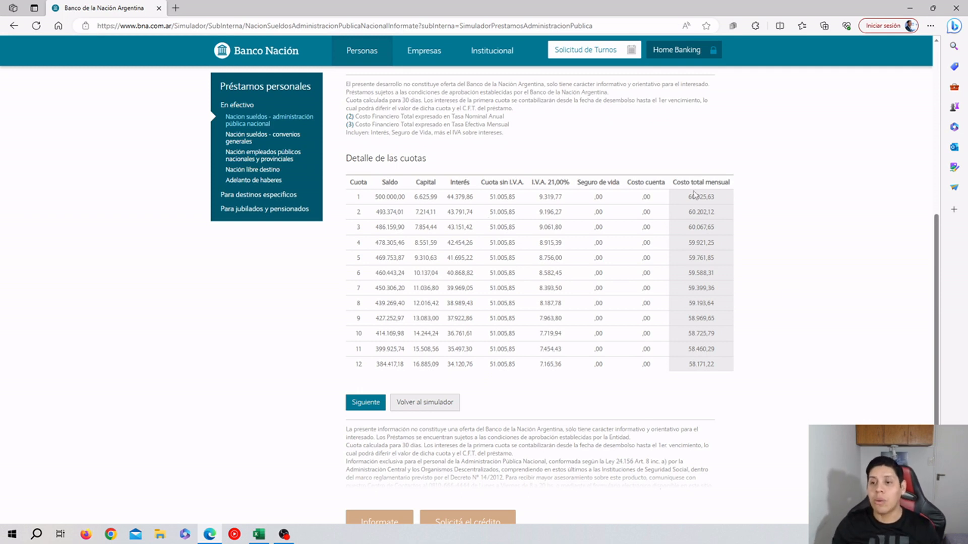
pyautogui.moveTo(687, 197); pyautogui.dragTo(716, 199)
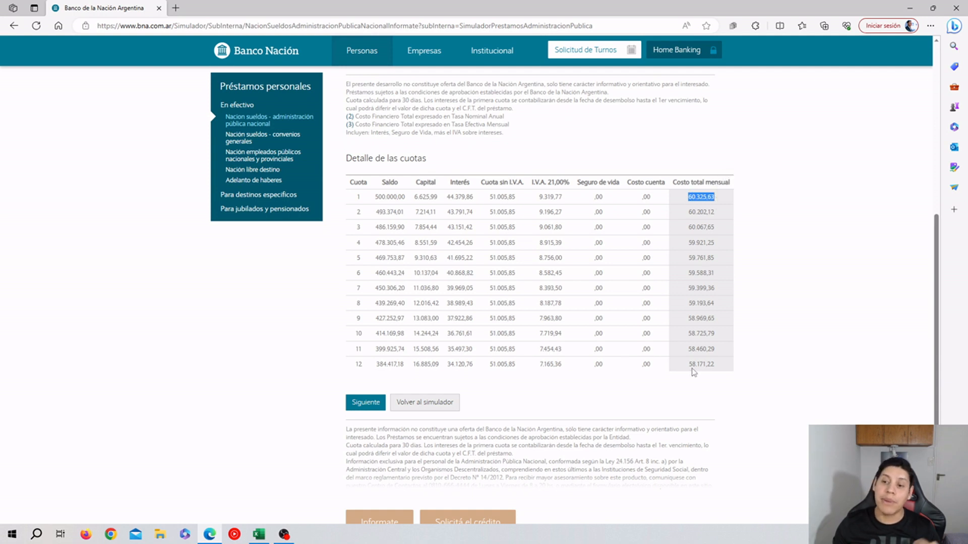
pyautogui.moveTo(688, 364); pyautogui.dragTo(716, 372)
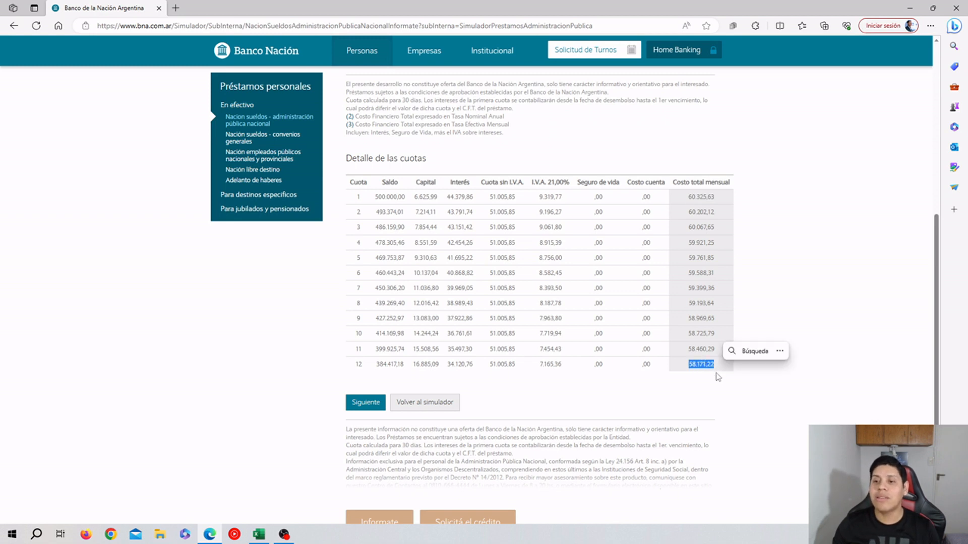
pyautogui.click(708, 401)
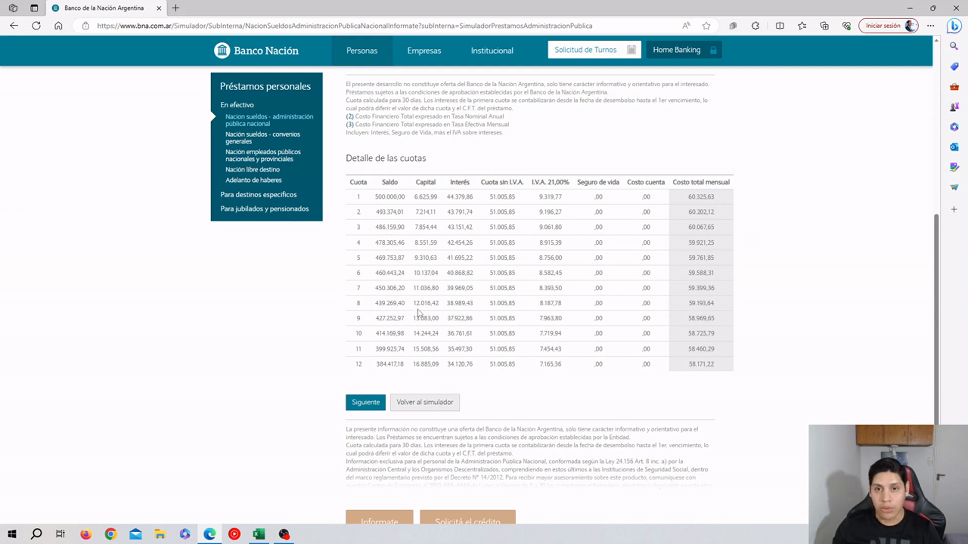
# Return to the loan steps page and reopen the Calculá tu cuota simulator with an empty form
pyautogui.scroll(6, 413, 302)
pyautogui.click(13, 26)
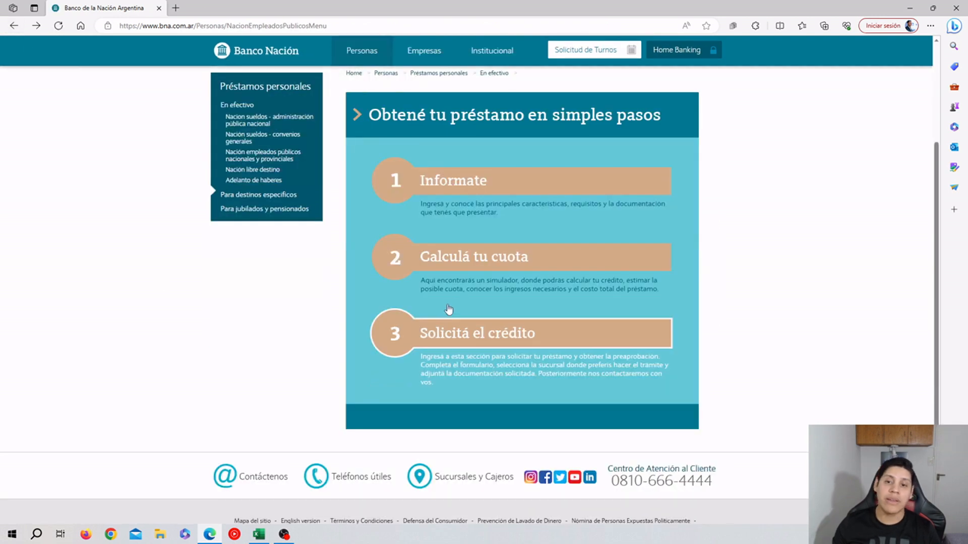
pyautogui.click(427, 275)
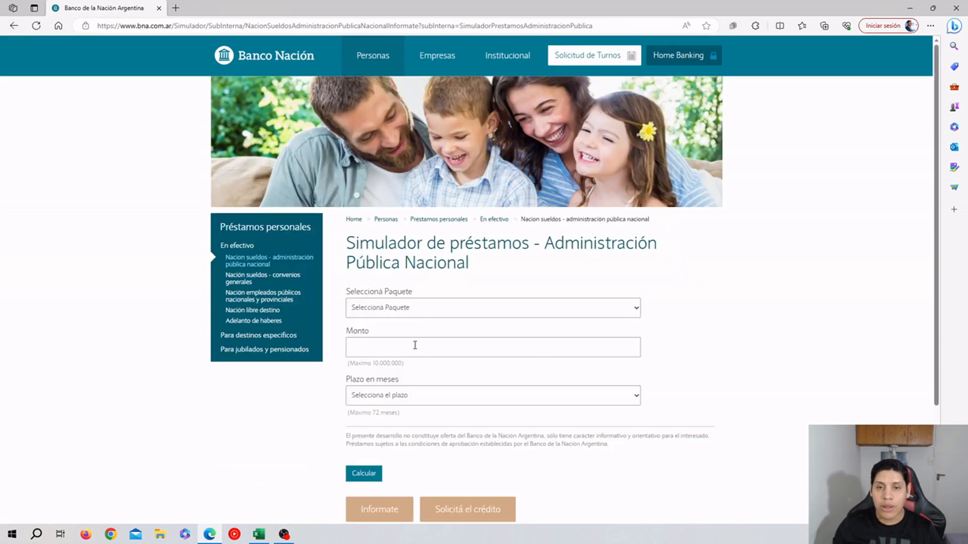
# Select the Bonificado package and enter a loan amount of 100000 for a second simulation
pyautogui.click(410, 311)
pyautogui.click(409, 334)
pyautogui.click(408, 348)
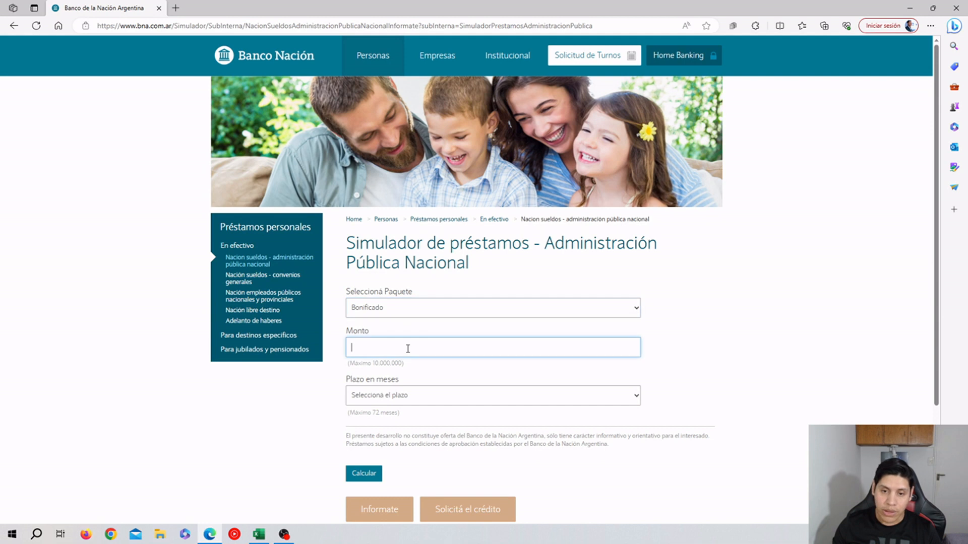
pyautogui.write('100000')
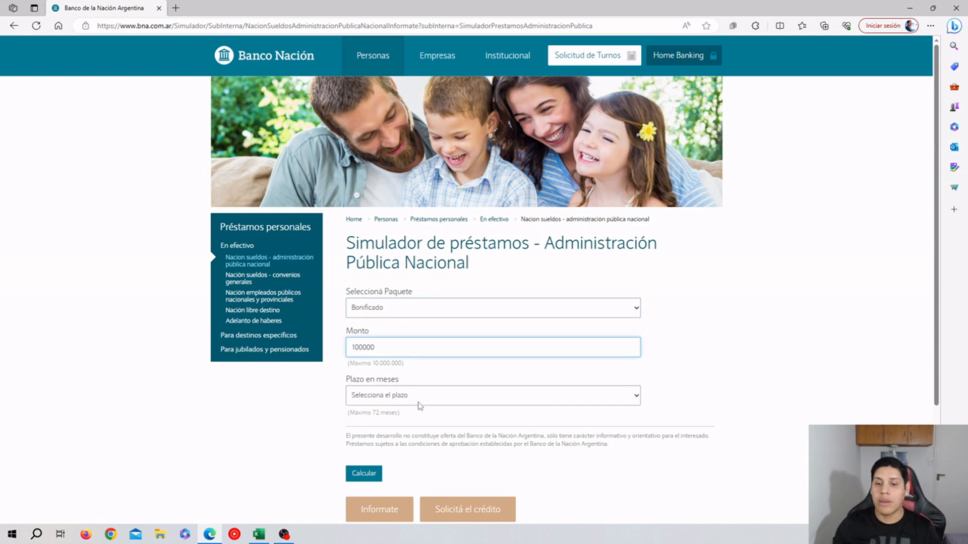
# Choose the same repayment term as in the previous simulation and calculate the second loan
pyautogui.click(419, 401)
pyautogui.scroll(-3, 395, 372)
pyautogui.click(377, 347)
pyautogui.scroll(-2, 408, 382)
pyautogui.click(373, 401)
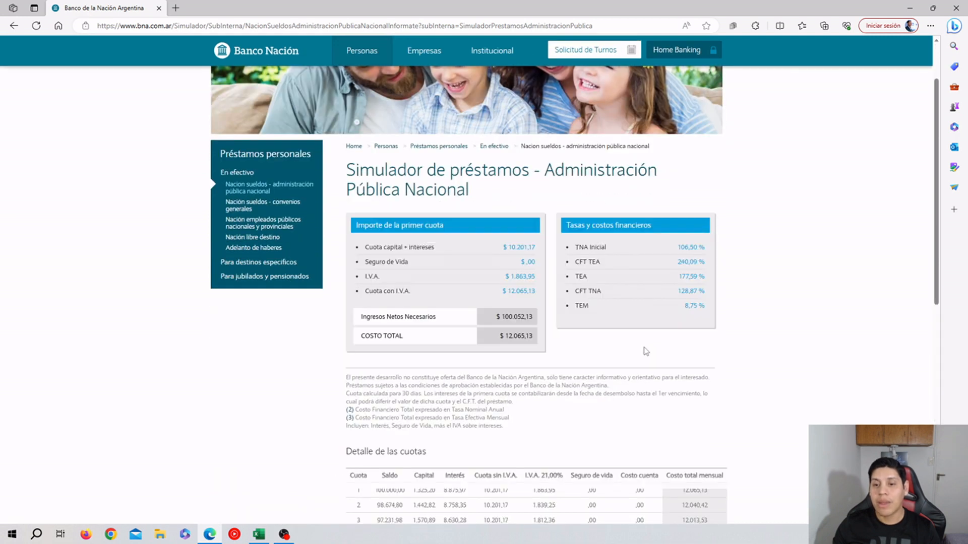
# Examine the instalment detail table of the 100000 loan simulation
pyautogui.scroll(-3, 640, 352)
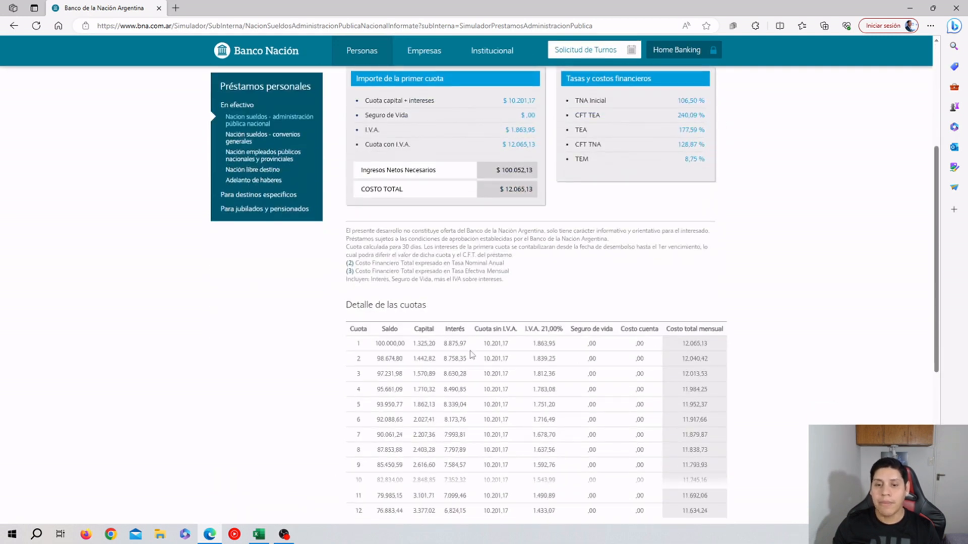
pyautogui.scroll(2, 470, 350)
pyautogui.scroll(1, 470, 350)
# Return to an empty simulator form, select the Bonificado package and enter a loan amount of 1000000
pyautogui.click(14, 25)
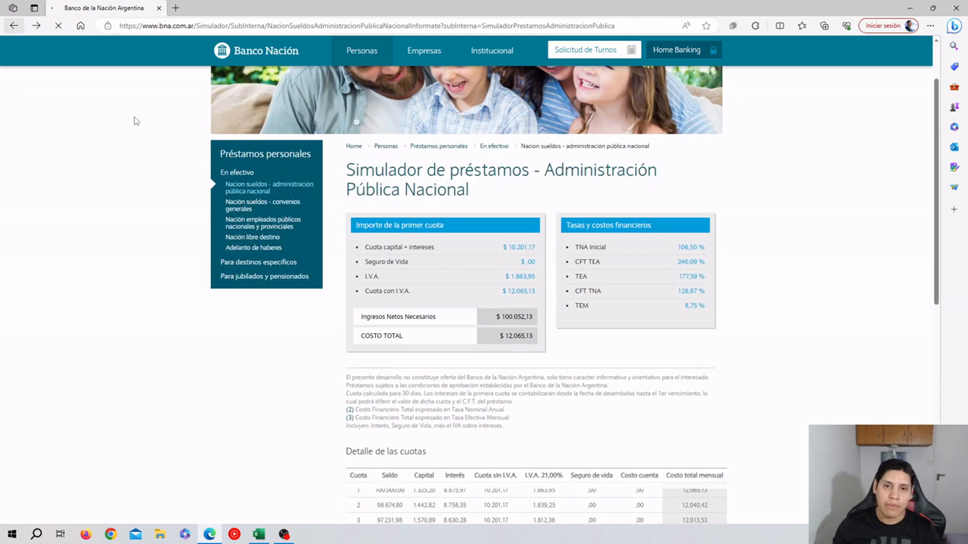
pyautogui.click(426, 275)
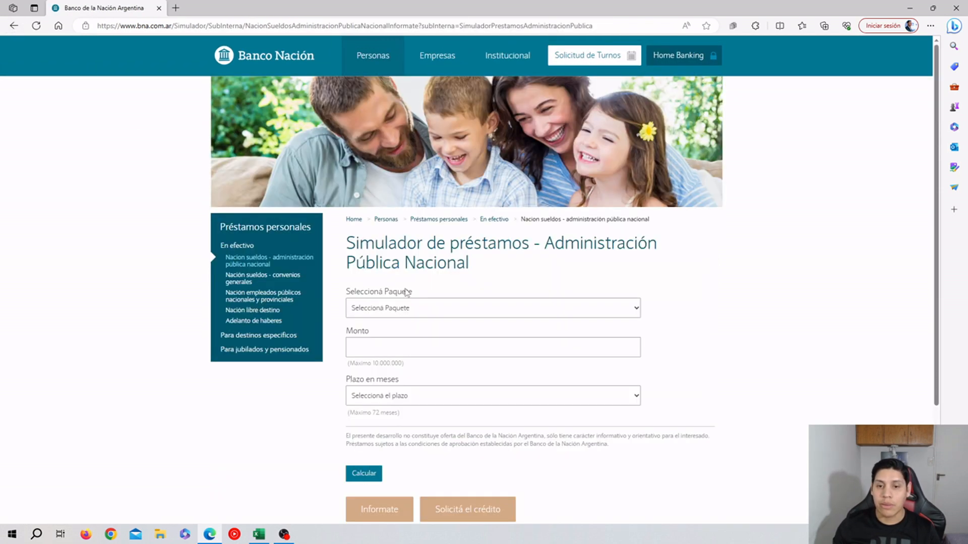
pyautogui.click(414, 309)
pyautogui.click(415, 335)
pyautogui.click(411, 346)
pyautogui.write('1')
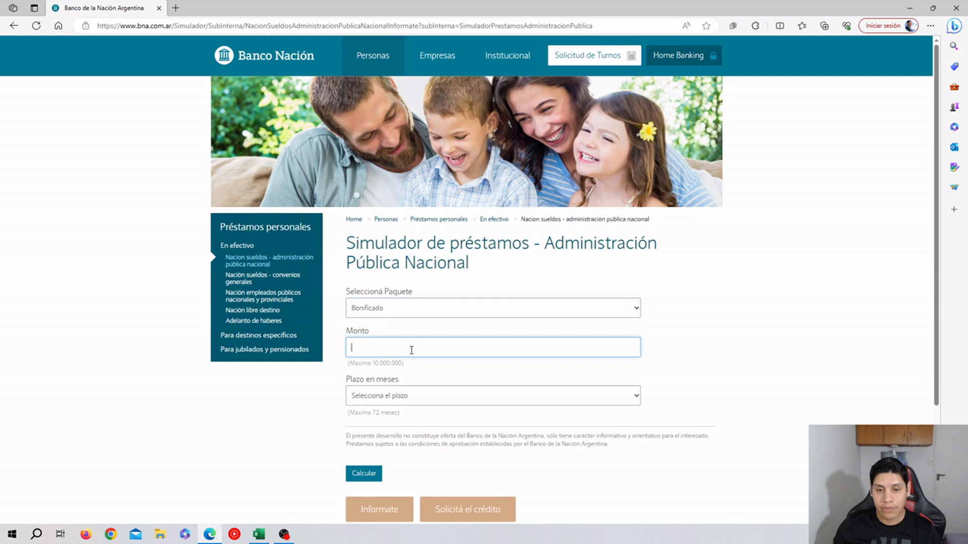
pyautogui.write('000000')
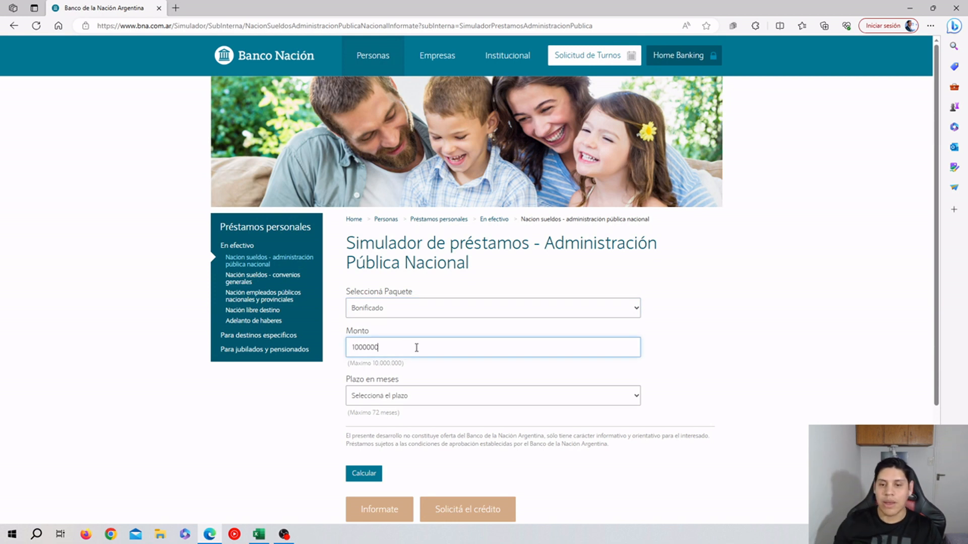
# Choose the same repayment term as in the earlier simulations and calculate the 1000000 loan
pyautogui.click(426, 395)
pyautogui.scroll(-3, 379, 353)
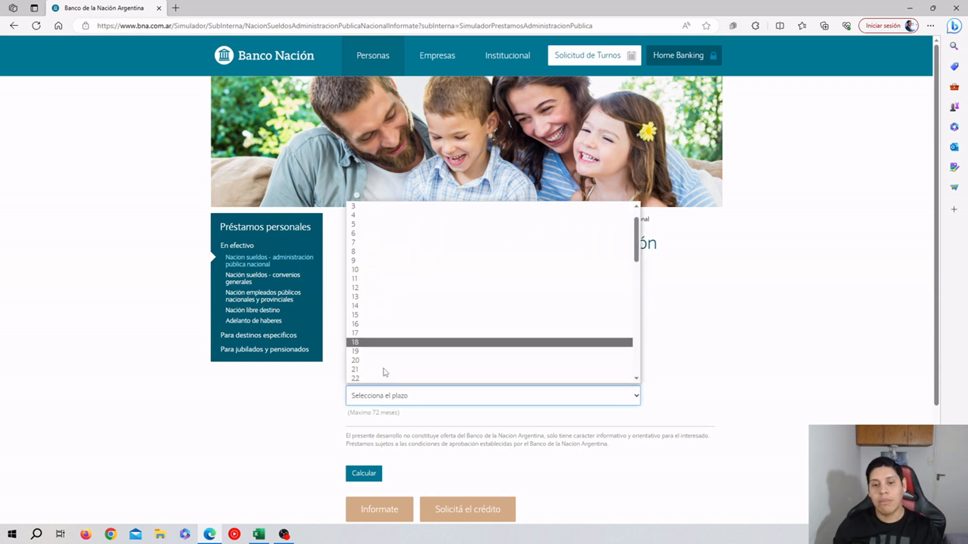
pyautogui.click(374, 341)
pyautogui.click(364, 469)
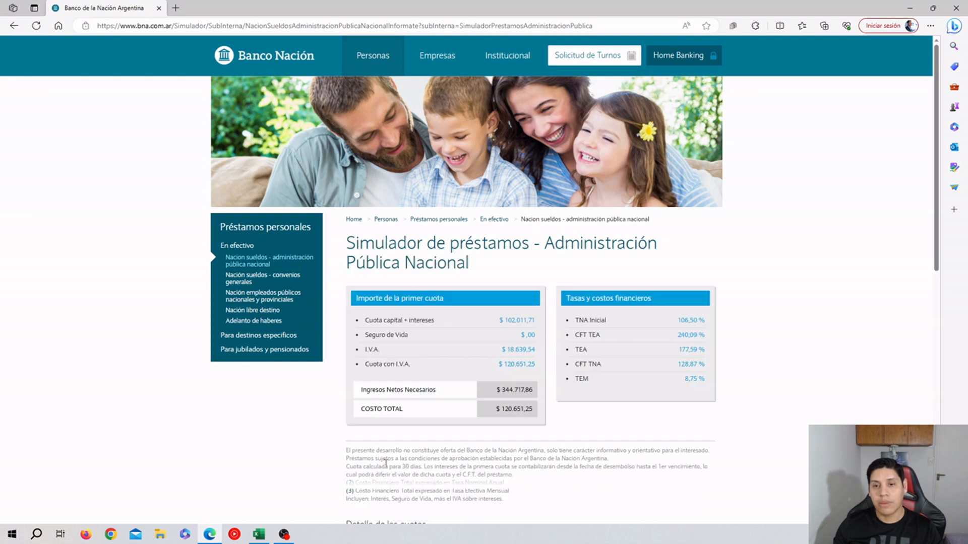
# Examine the first instalment's total monthly cost and its amount without I.V.A. in the detail table
pyautogui.scroll(-4, 685, 397)
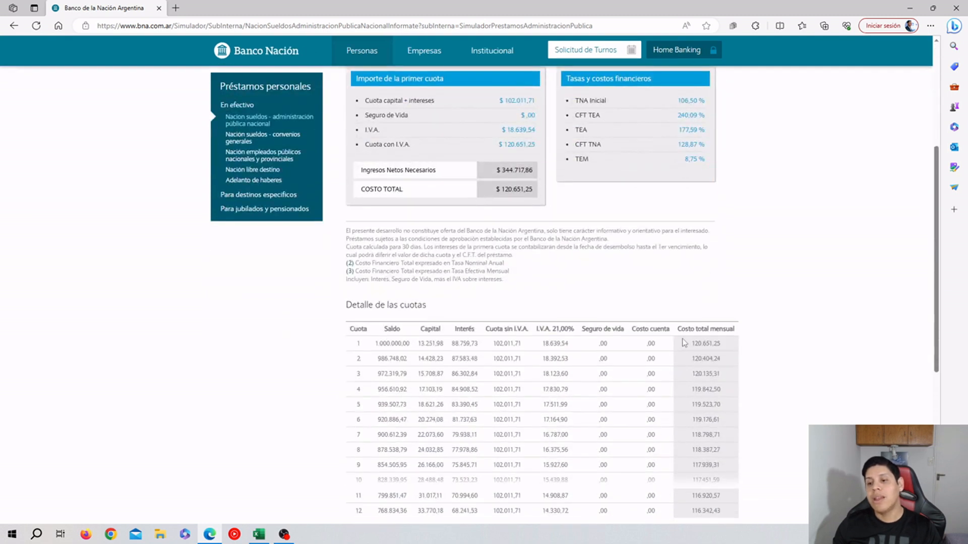
pyautogui.moveTo(692, 345); pyautogui.dragTo(720, 347)
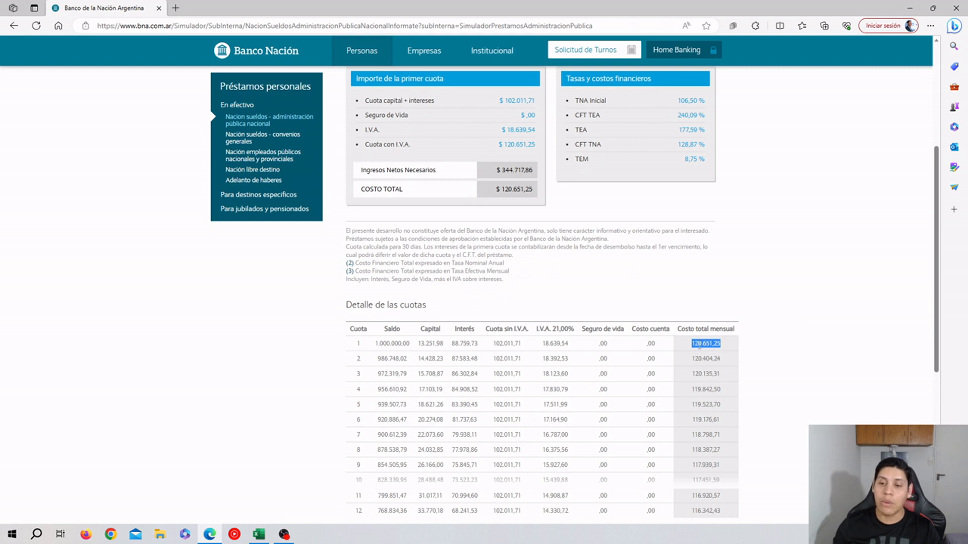
pyautogui.moveTo(492, 345); pyautogui.dragTo(521, 352)
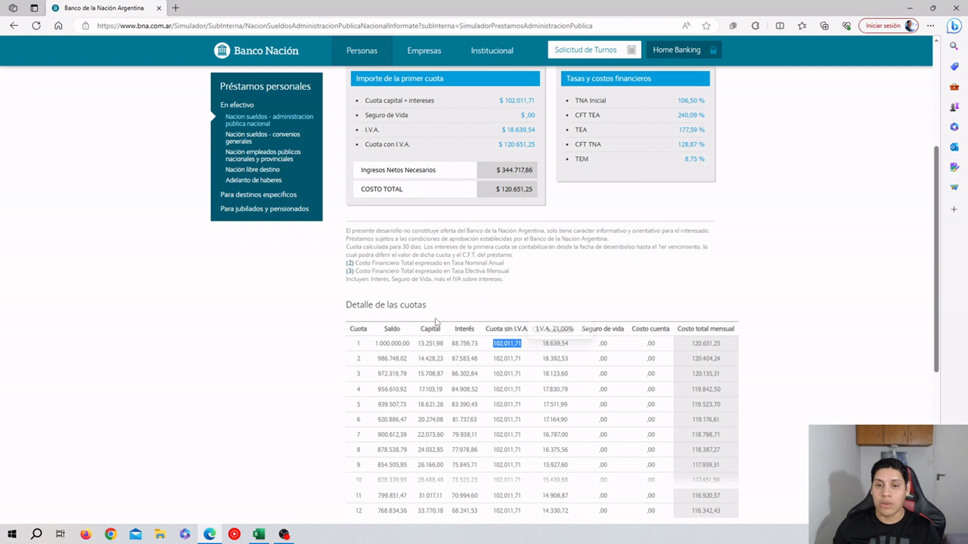
pyautogui.scroll(1, 311, 318)
pyautogui.scroll(-1, 311, 319)
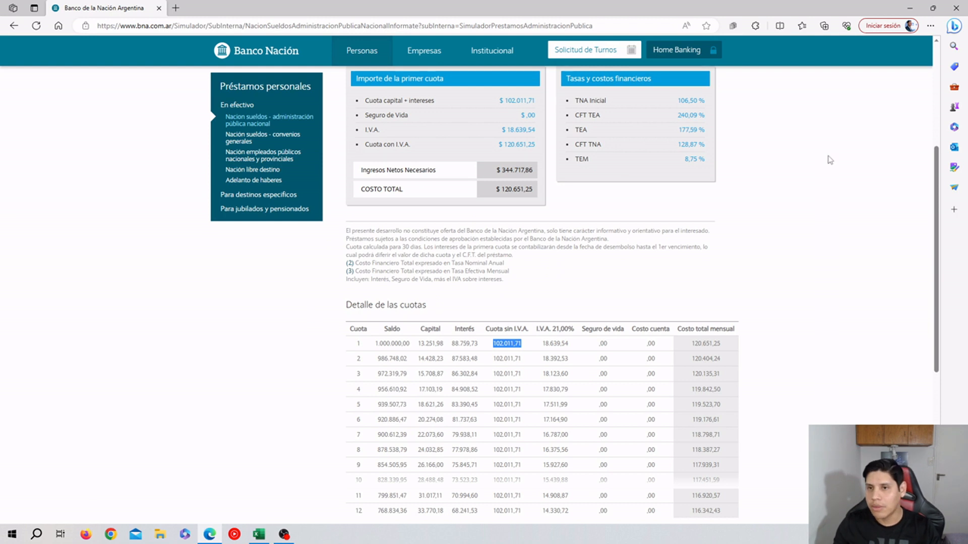
# Examine the CFT TEA rate in the financial rates and costs of the simulated loan
pyautogui.moveTo(576, 116); pyautogui.dragTo(705, 120)
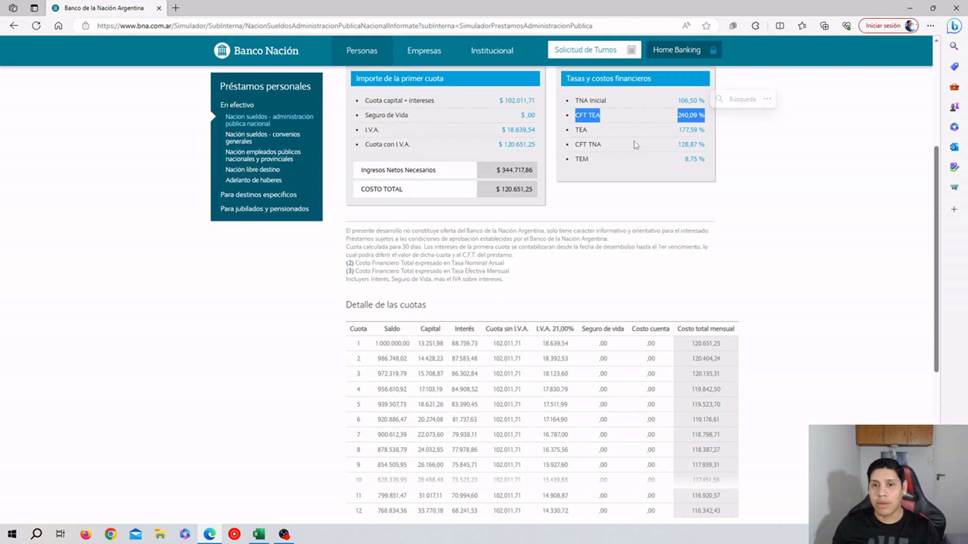
pyautogui.scroll(3, 635, 147)
pyautogui.scroll(-4, 565, 187)
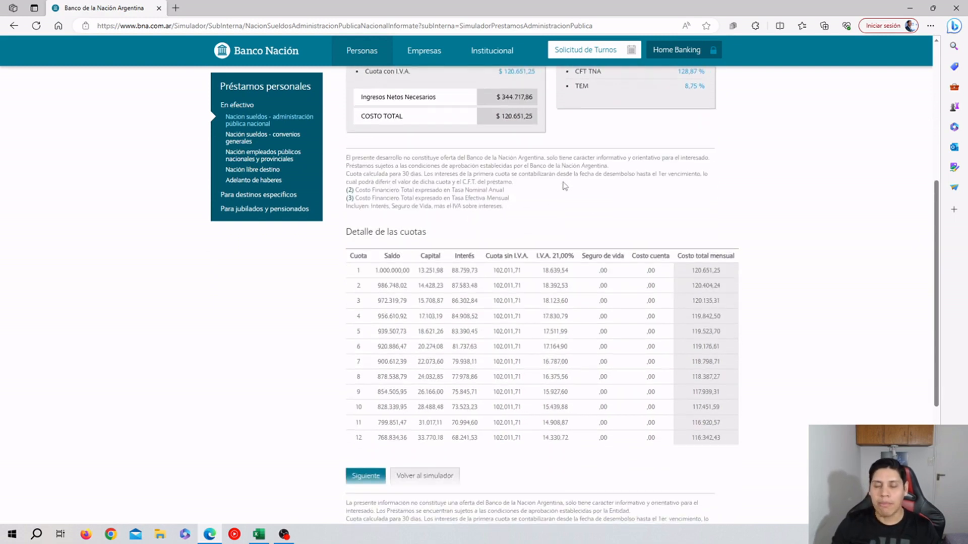
# Switch to Excel and copy the labels in A1:A5 of Hoja1 to A1 of a new sheet, fitting column A's width to the text
pyautogui.click(258, 534)
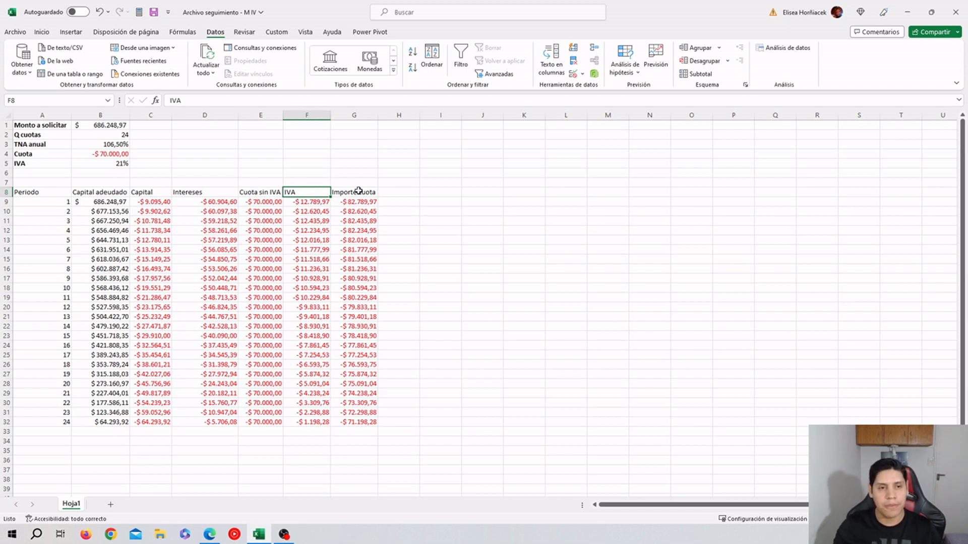
pyautogui.moveTo(33, 126); pyautogui.dragTo(36, 165)
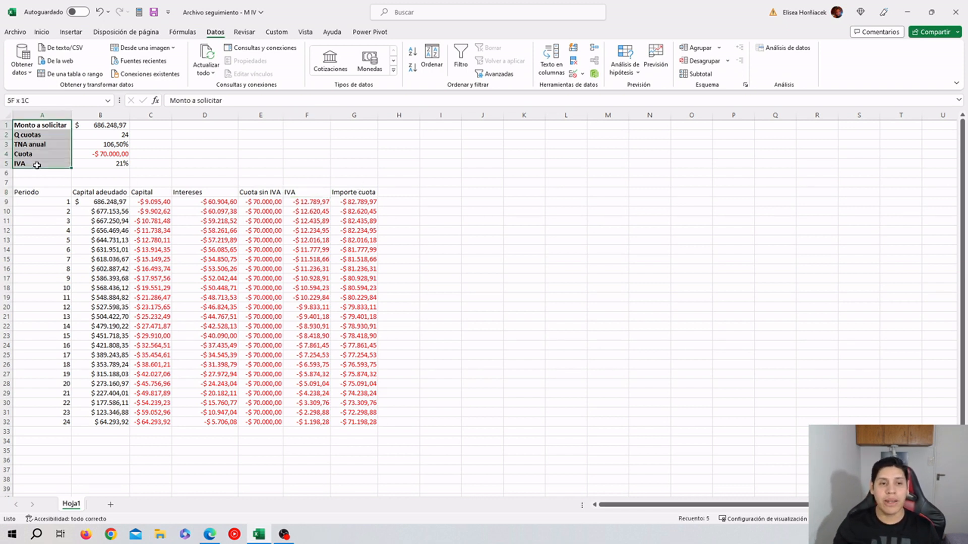
pyautogui.hotkey('ctrl', 'c')
pyautogui.click(110, 504)
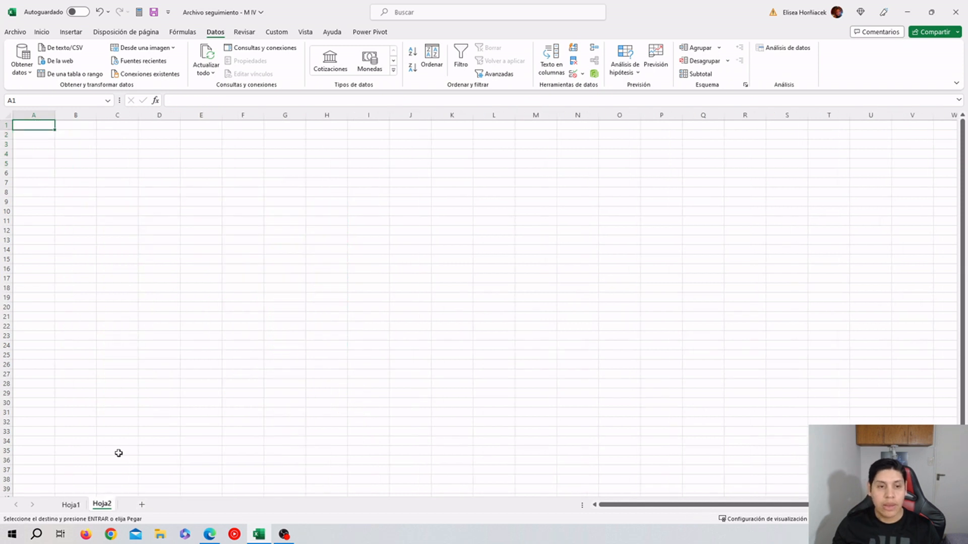
pyautogui.hotkey('ctrl', 'v')
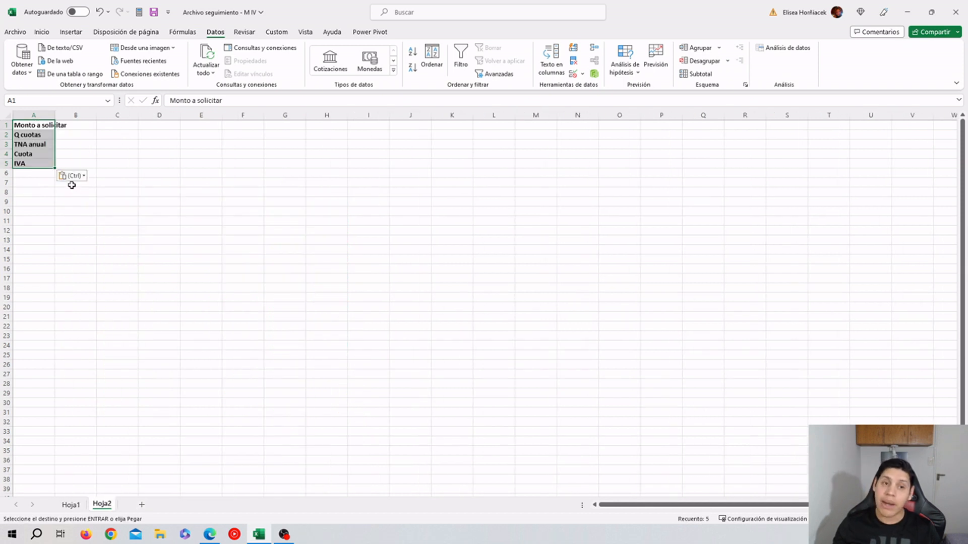
pyautogui.doubleClick(52, 116)
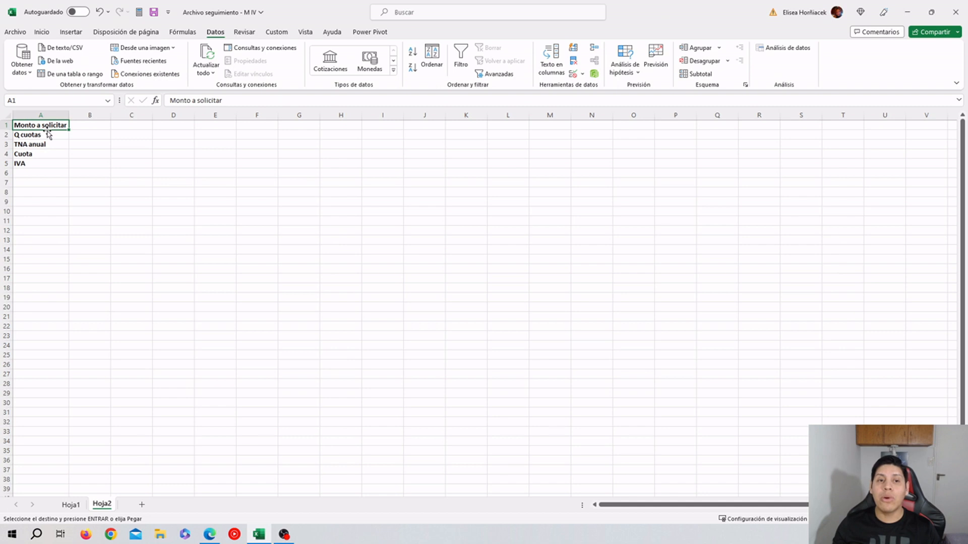
# Enter 500000 as the Monto a solicitar in B1 and 24 as the Q cuotas in B2
pyautogui.click(94, 128)
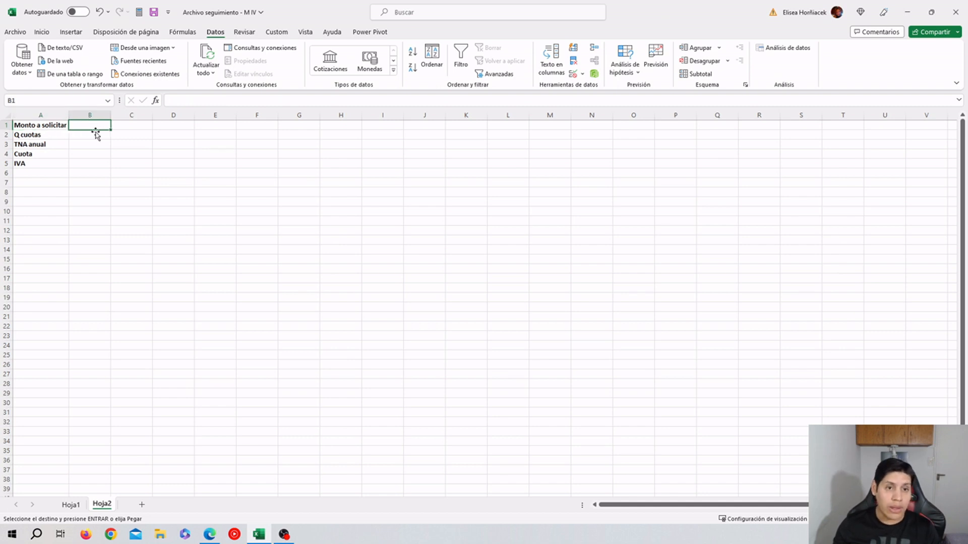
pyautogui.write('5')
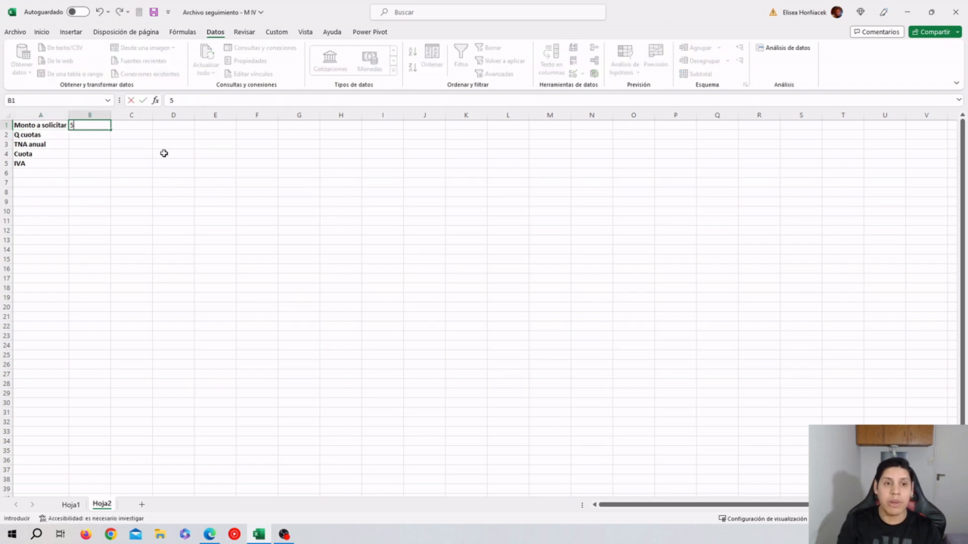
pyautogui.write('00000')
pyautogui.press('Return')
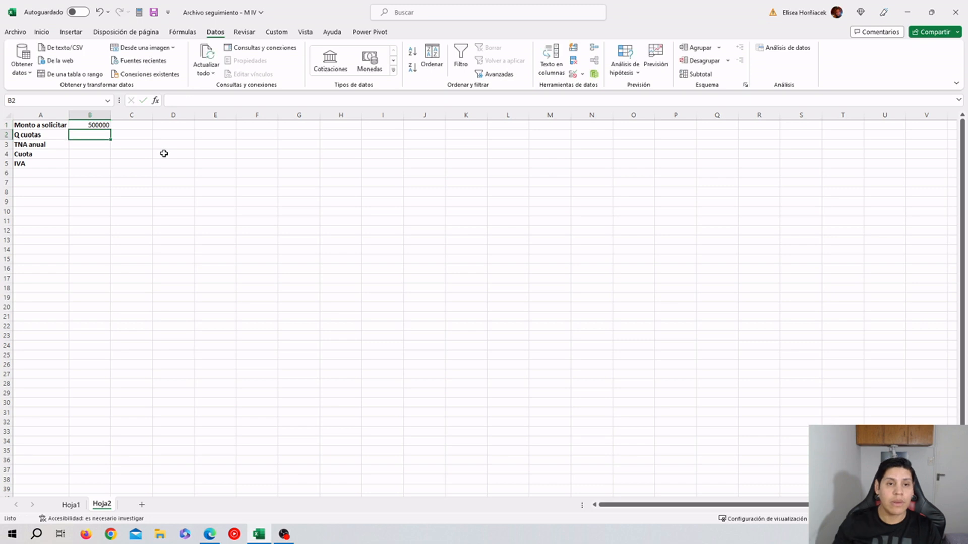
pyautogui.write('24')
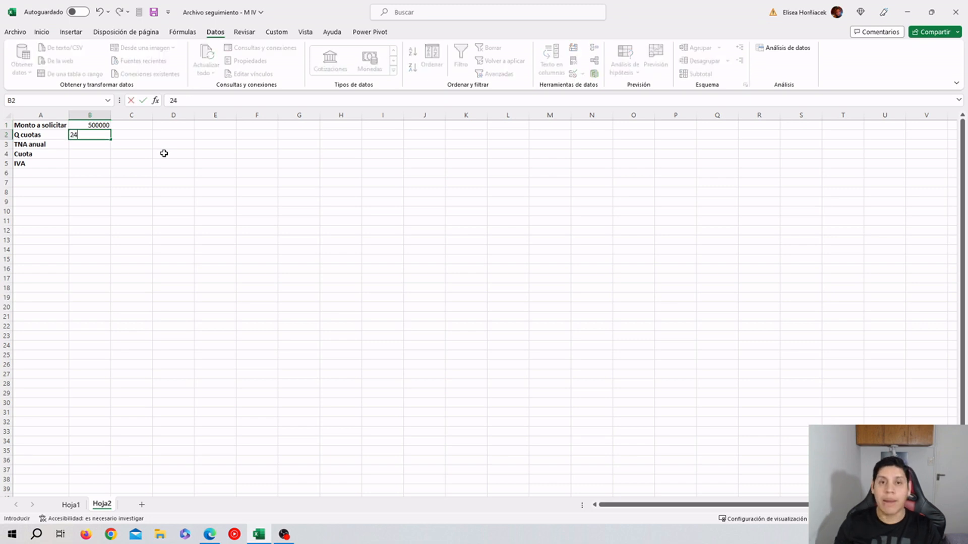
pyautogui.press('Return')
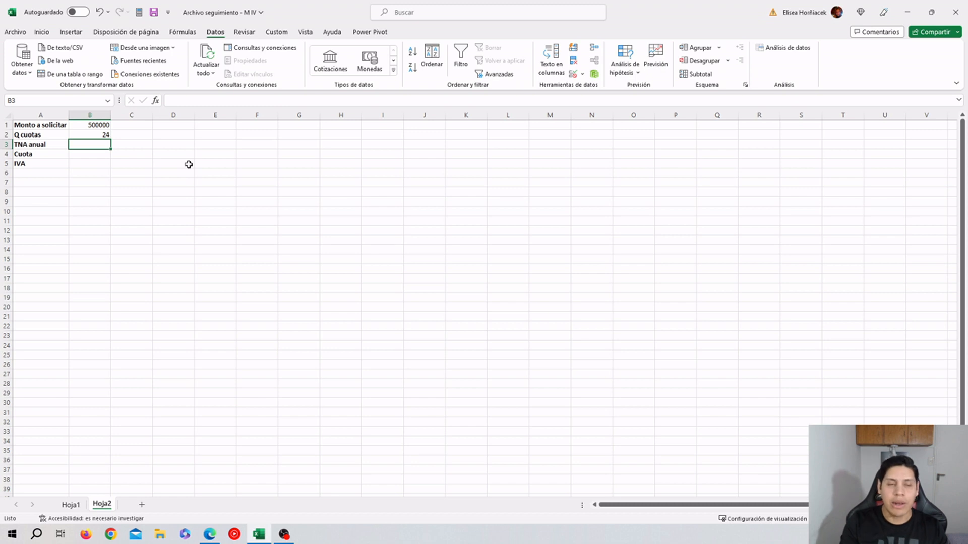
# Enter 1,065 as the TNA anual in B3 and format it as a percentage with two decimals
pyautogui.write('1,065')
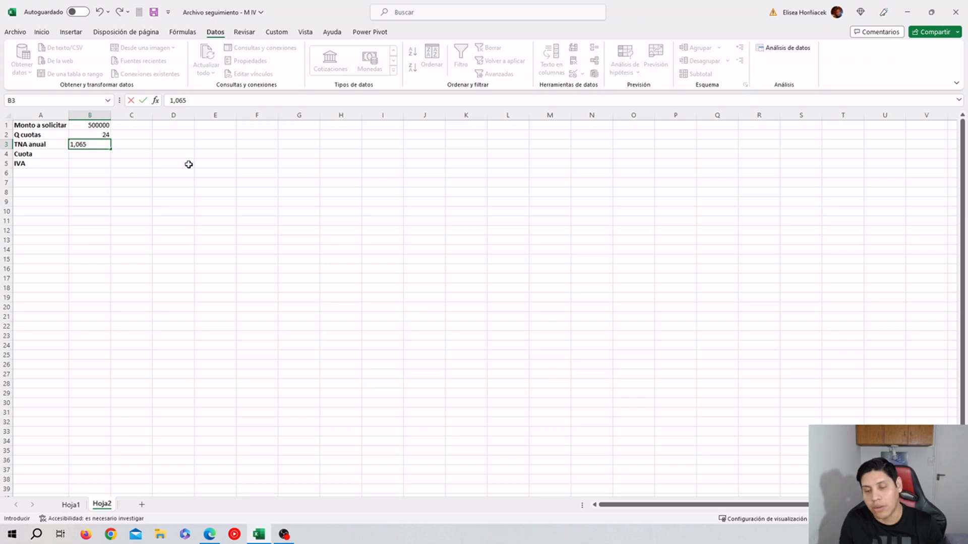
pyautogui.press('Return')
pyautogui.click(101, 145)
pyautogui.click(42, 32)
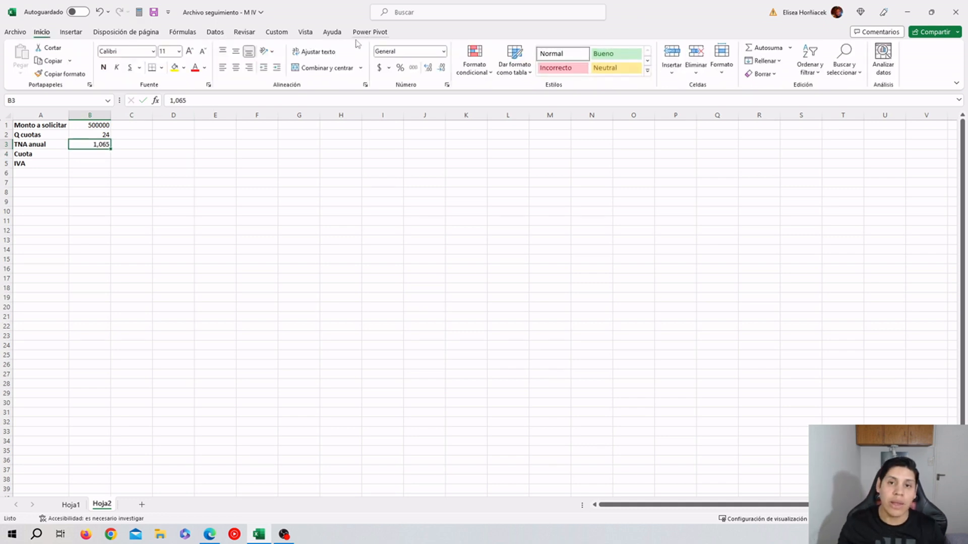
pyautogui.click(400, 68)
pyautogui.click(428, 67)
pyautogui.click(428, 67)
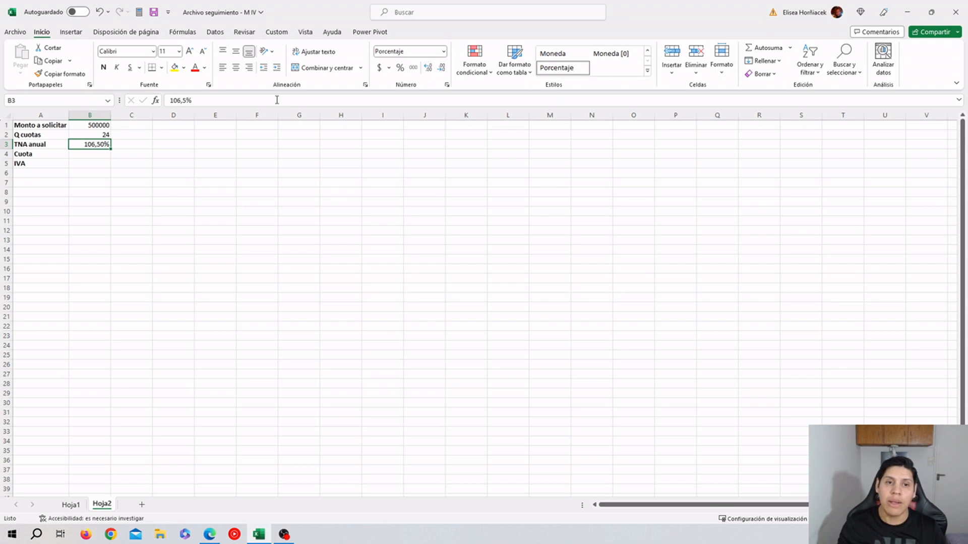
# Enter 0,21 as the IVA in B5 and format it as a percentage
pyautogui.click(83, 153)
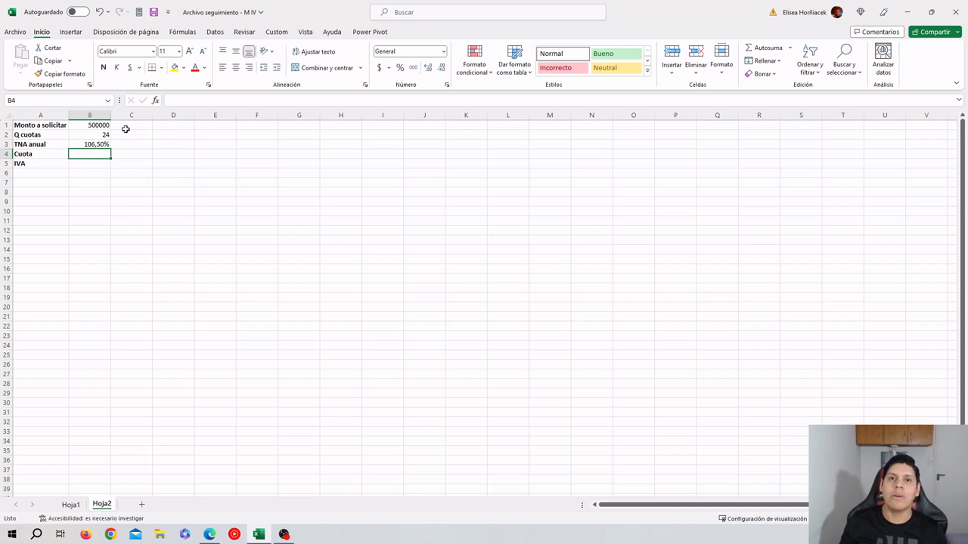
pyautogui.press('Down')
pyautogui.write('0.')
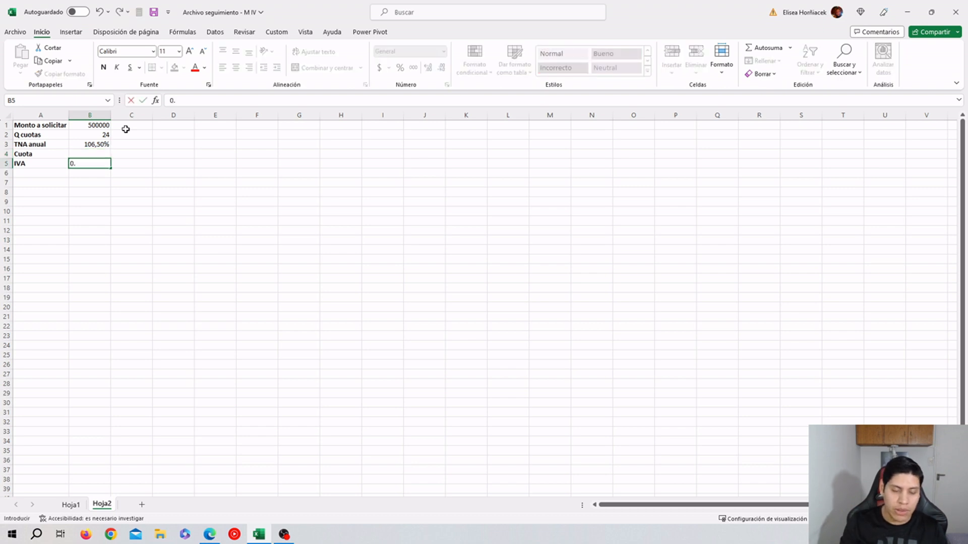
pyautogui.write('21')
pyautogui.press('Return')
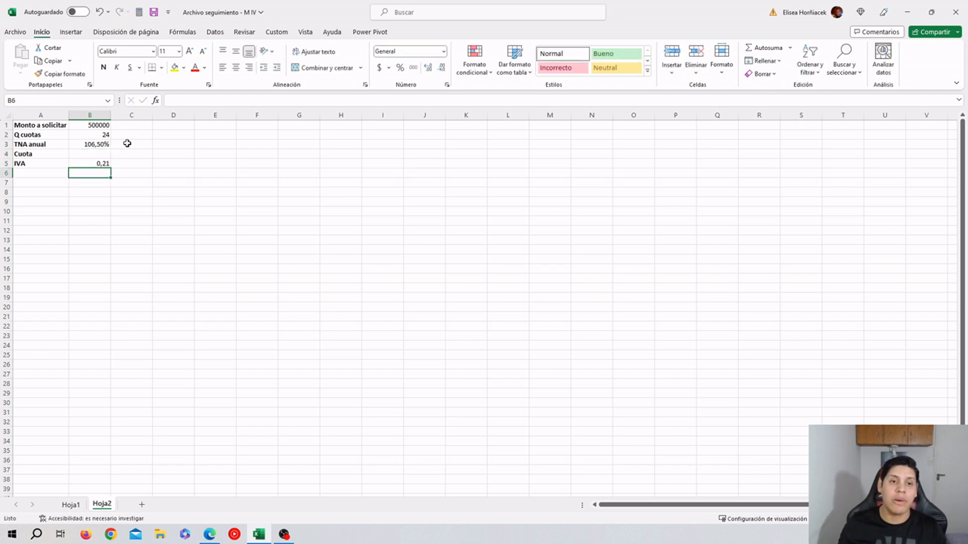
pyautogui.click(103, 164)
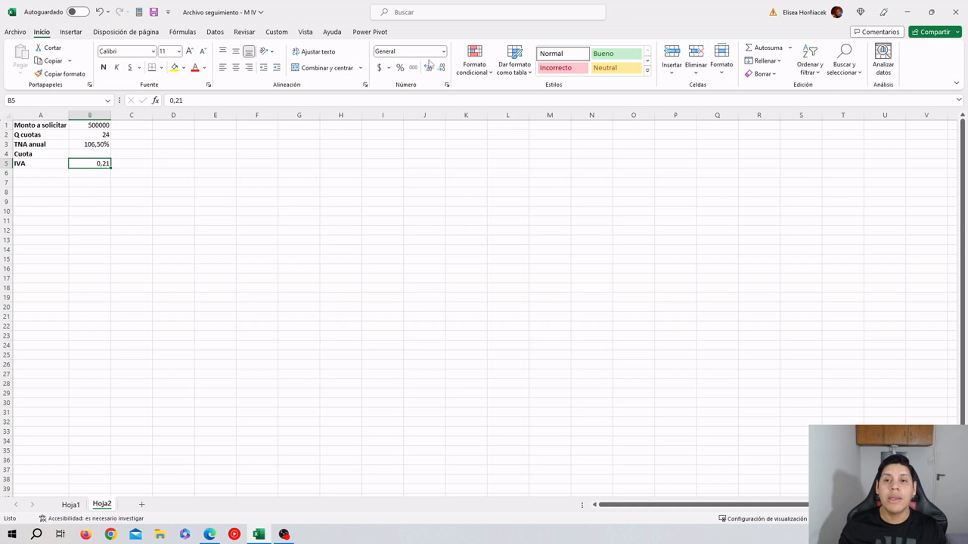
pyautogui.click(400, 68)
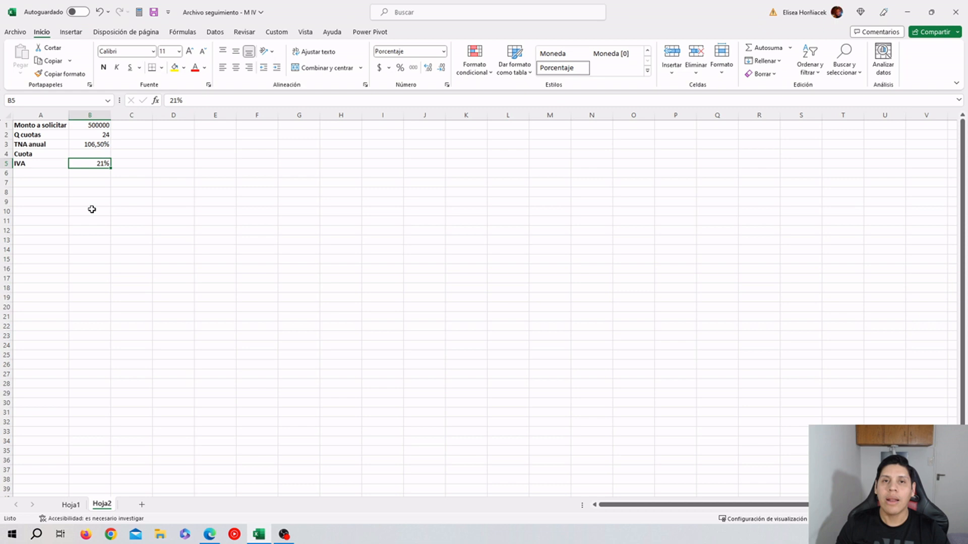
# Start a PAGO formula in the Cuota cell B4 and open its function arguments dialog clear of the data
pyautogui.press('Up')
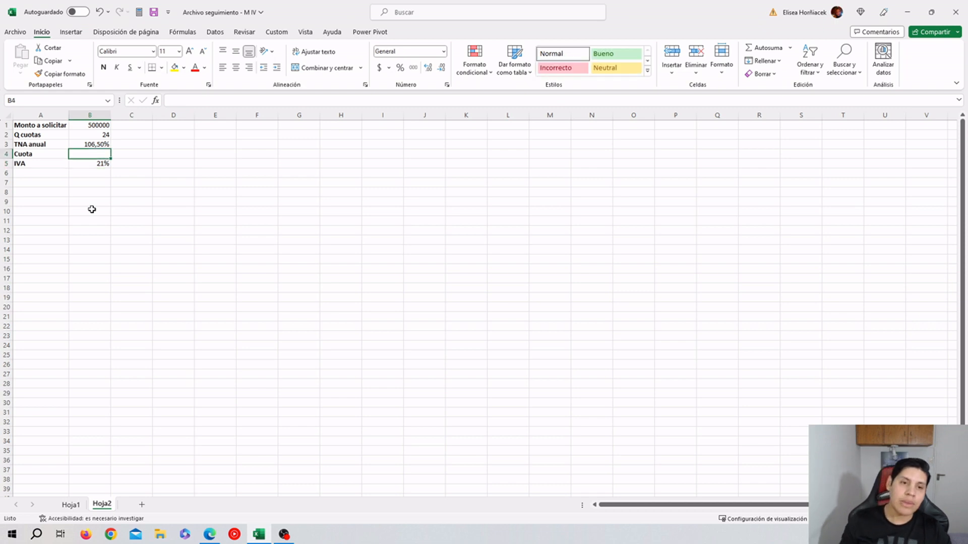
pyautogui.write('=')
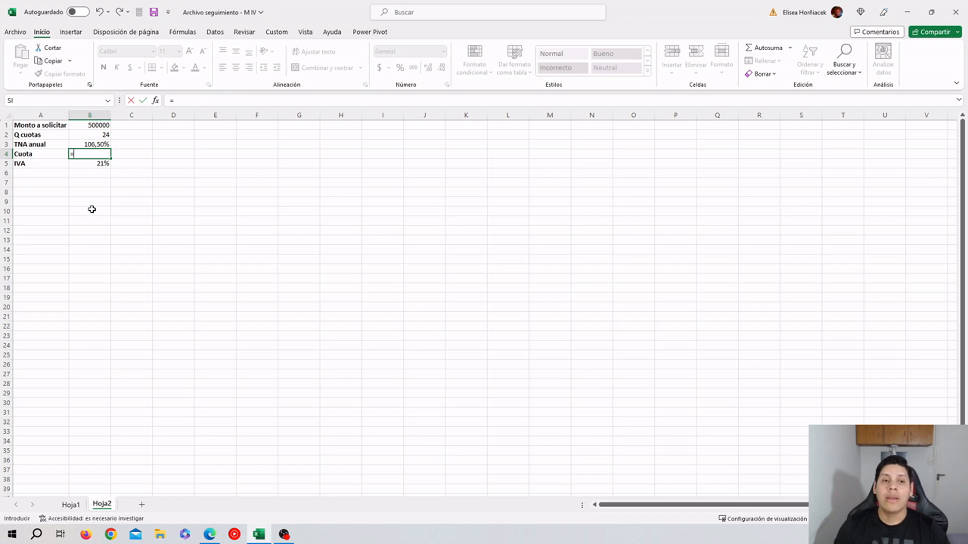
pyautogui.write('PAG')
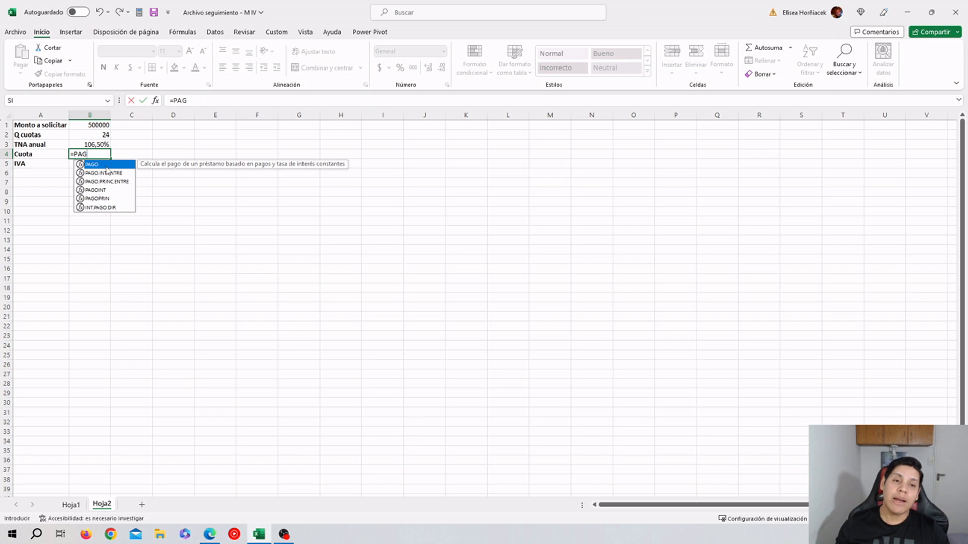
pyautogui.press('Tab')
pyautogui.click(155, 100)
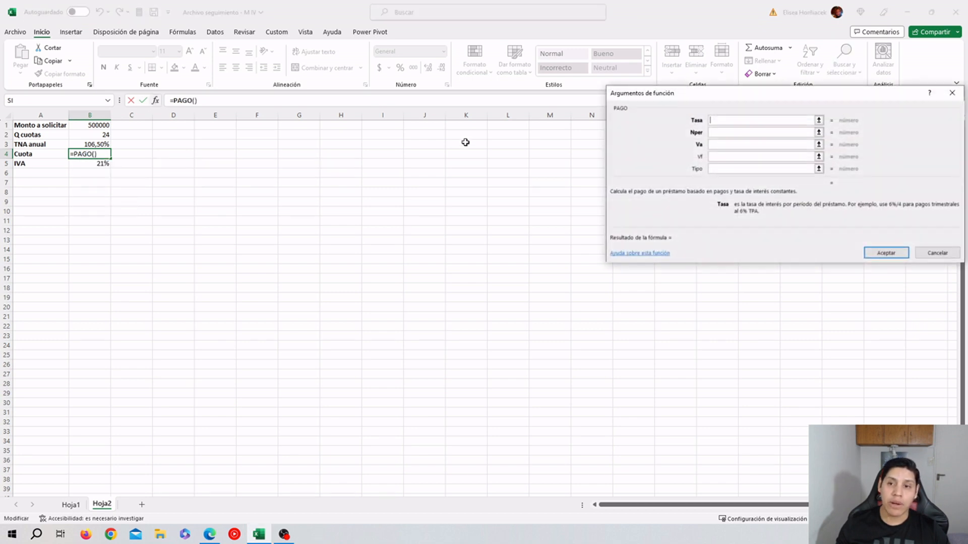
pyautogui.moveTo(692, 101); pyautogui.dragTo(293, 120)
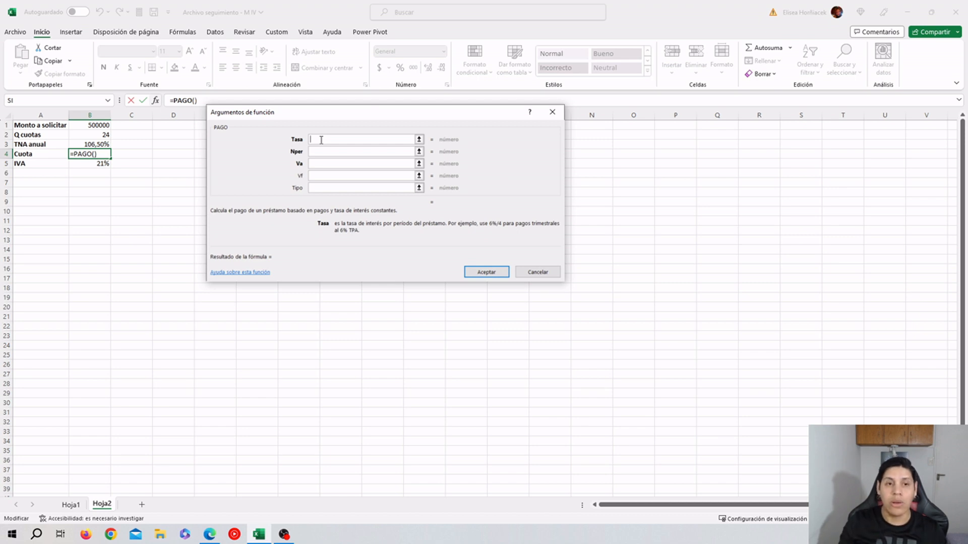
# Set the PAGO arguments to B3/12 for Tasa, B2 for Nper and B1 for Va
pyautogui.click(87, 145)
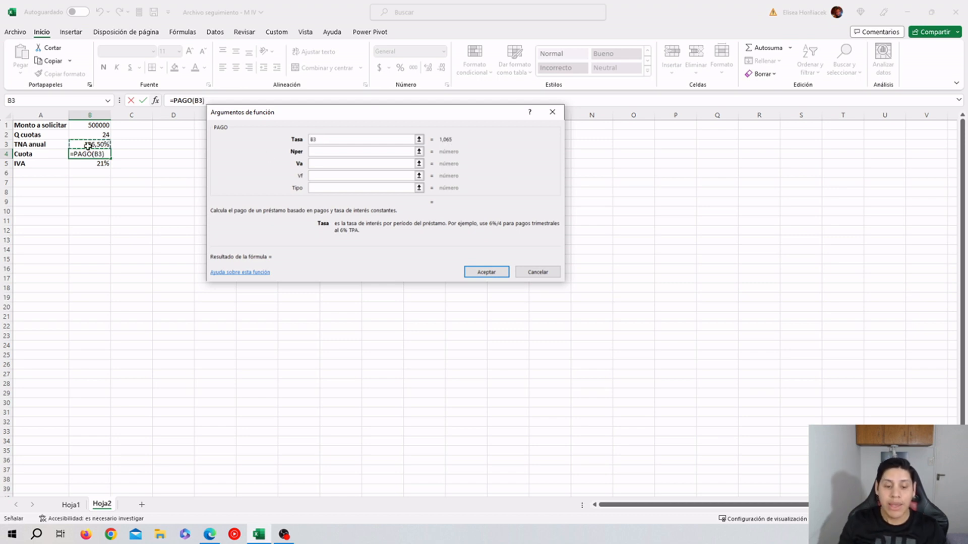
pyautogui.write('/12')
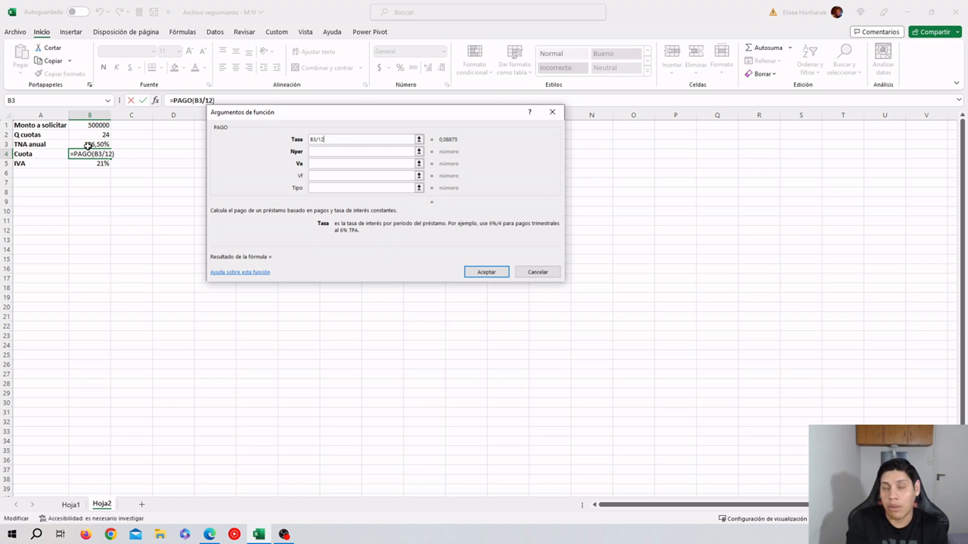
pyautogui.click(312, 151)
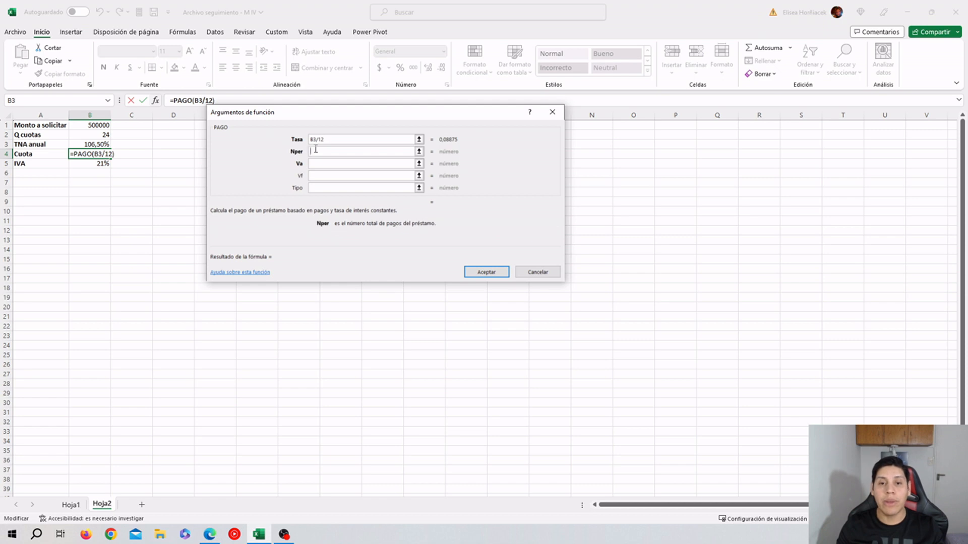
pyautogui.click(97, 135)
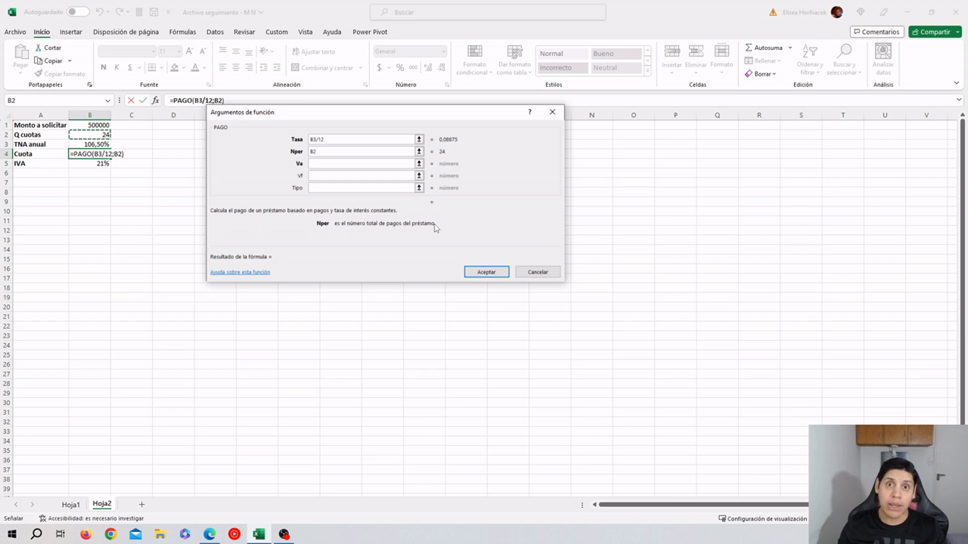
pyautogui.click(335, 163)
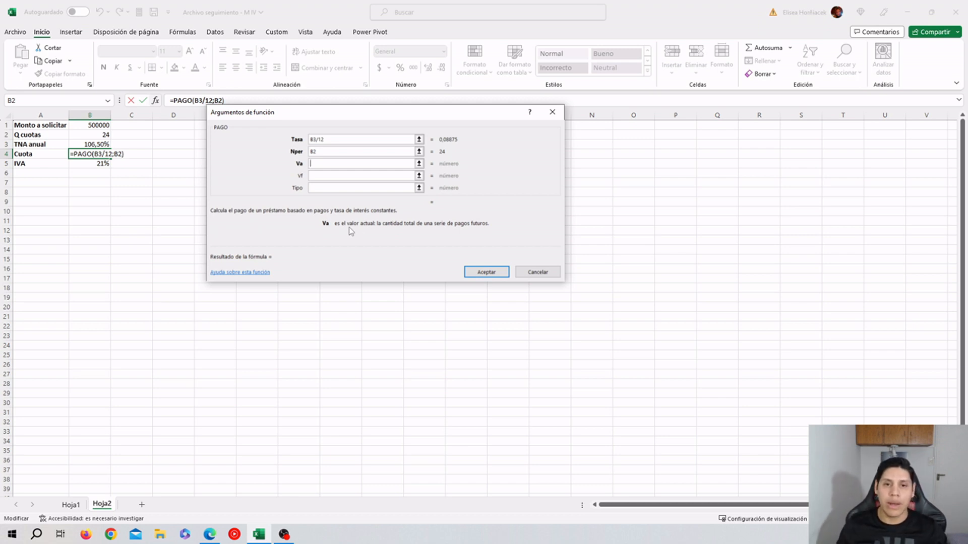
pyautogui.click(96, 124)
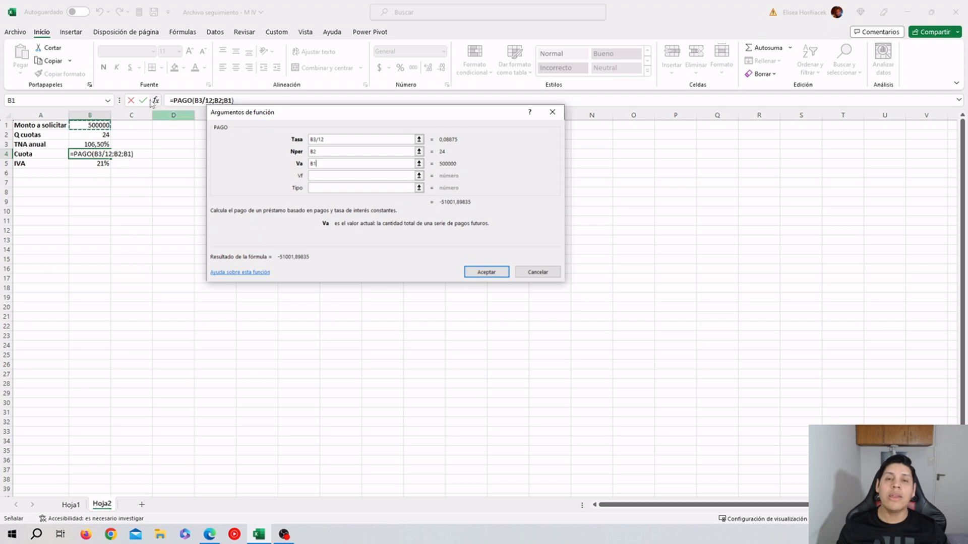
# Review the PAGO arguments, leave Vf and Tipo empty, and accept the formula in B4
pyautogui.click(354, 180)
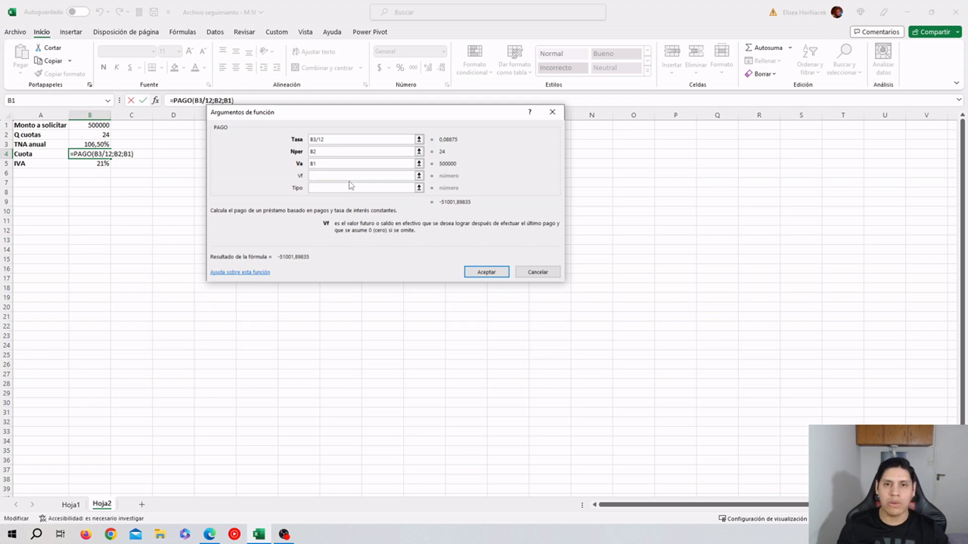
pyautogui.click(352, 188)
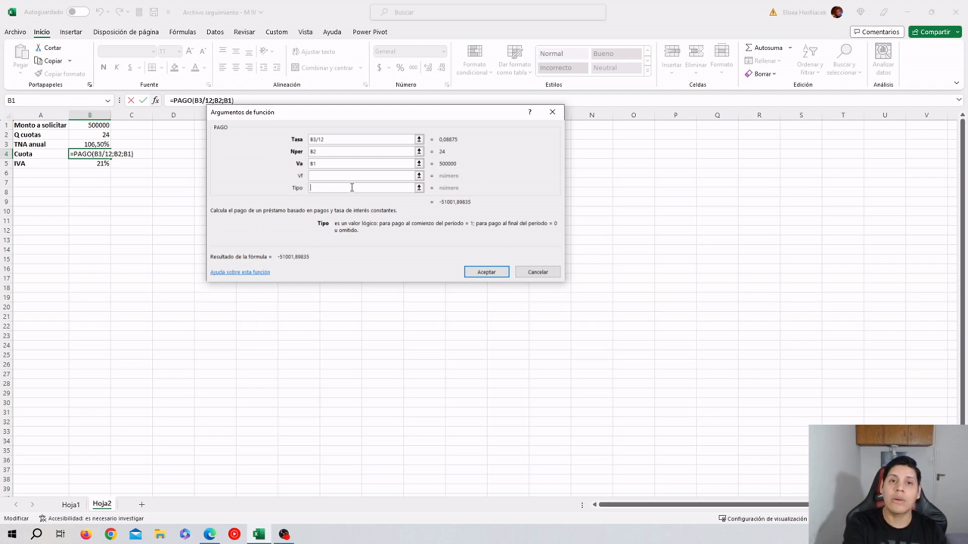
pyautogui.click(341, 141)
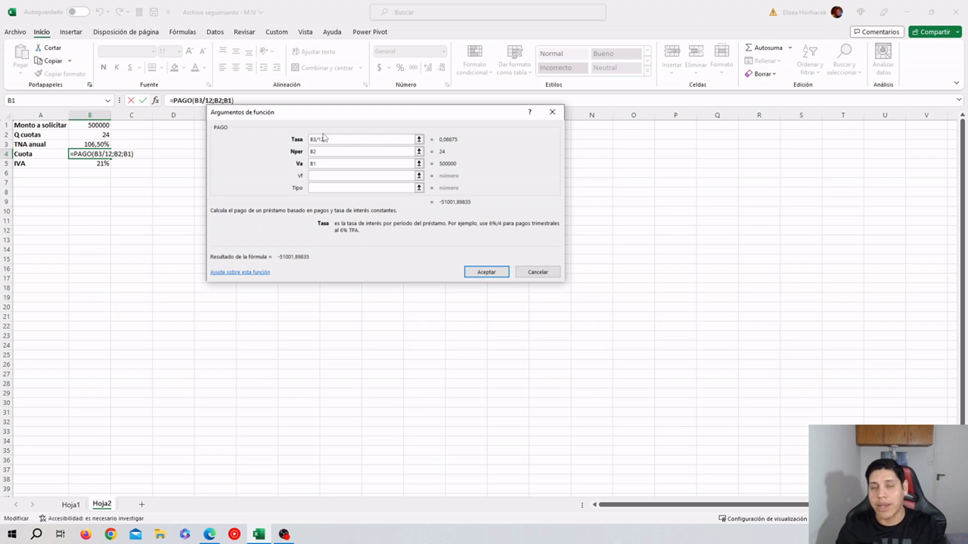
pyautogui.click(326, 152)
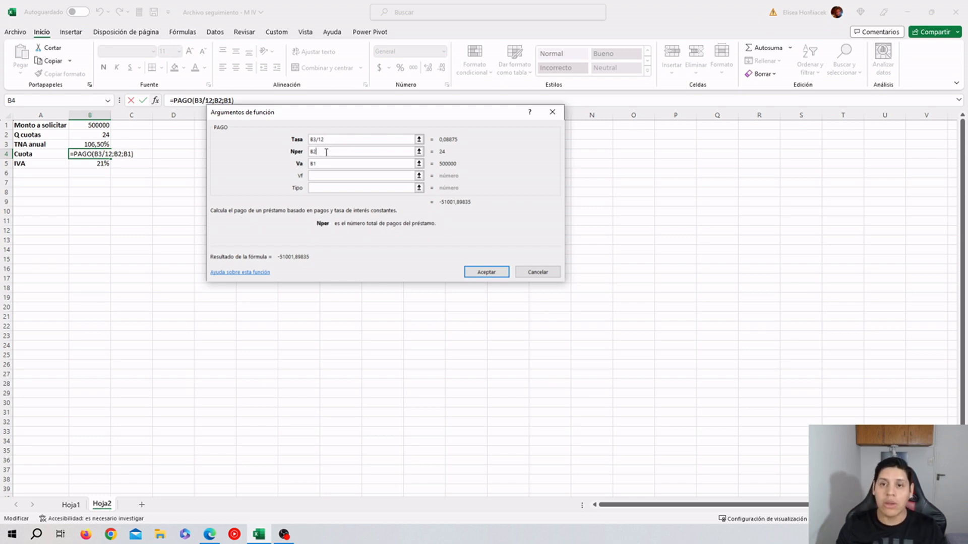
pyautogui.click(325, 164)
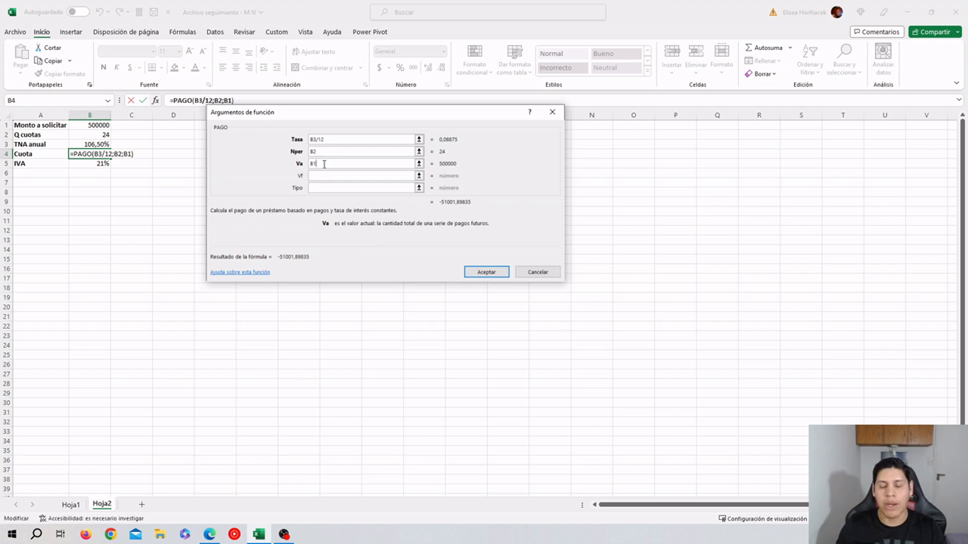
pyautogui.click(480, 273)
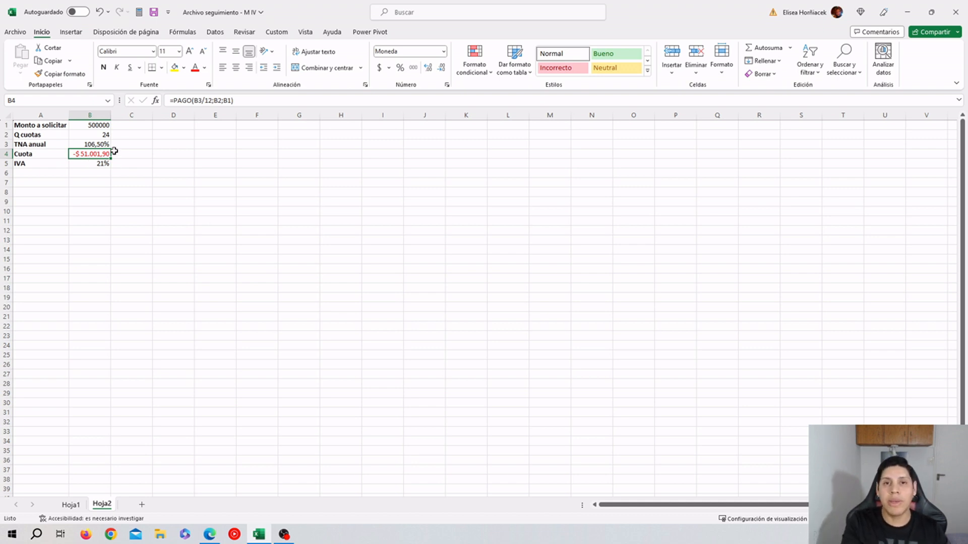
# Switch to the browser and reopen the Banco Nación Calculá tu cuota loan simulator
pyautogui.click(209, 535)
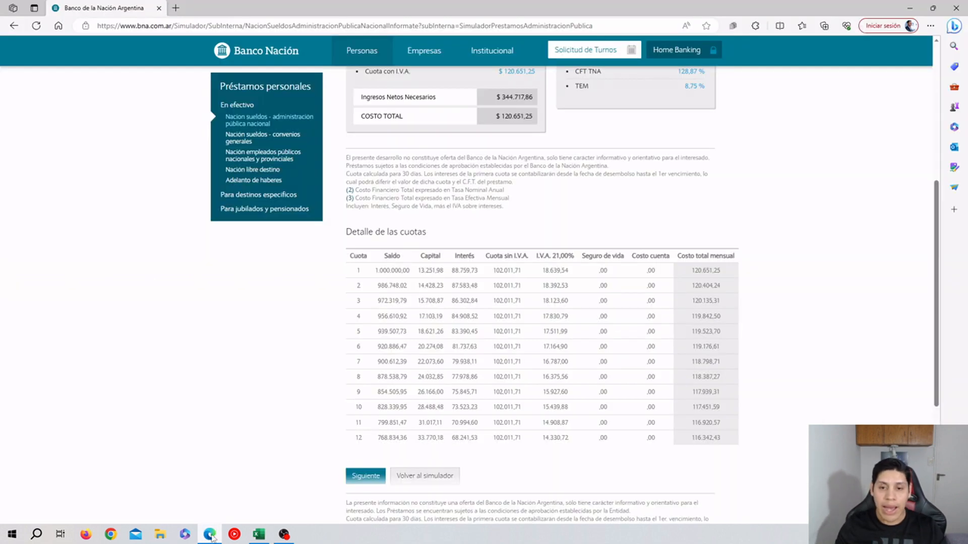
pyautogui.scroll(3, 553, 270)
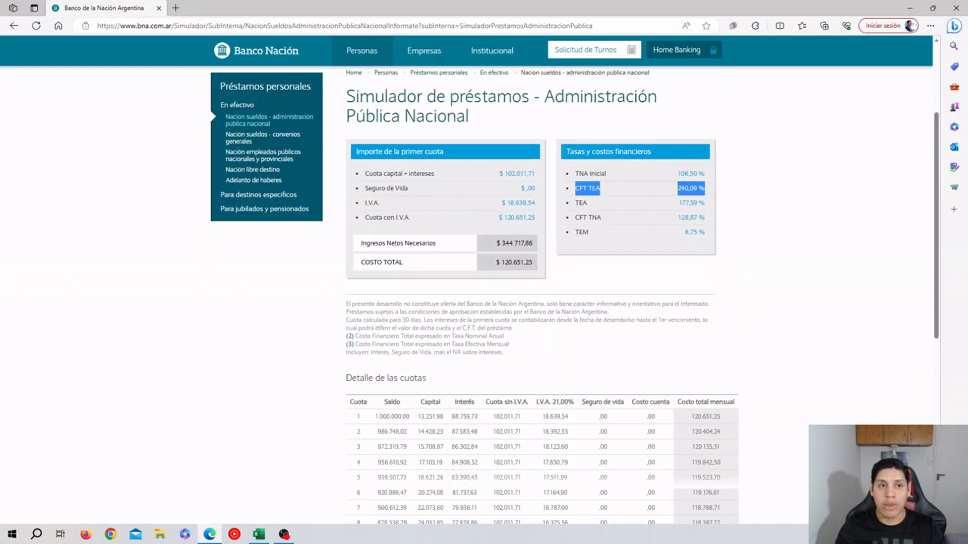
pyautogui.click(13, 26)
pyautogui.click(468, 272)
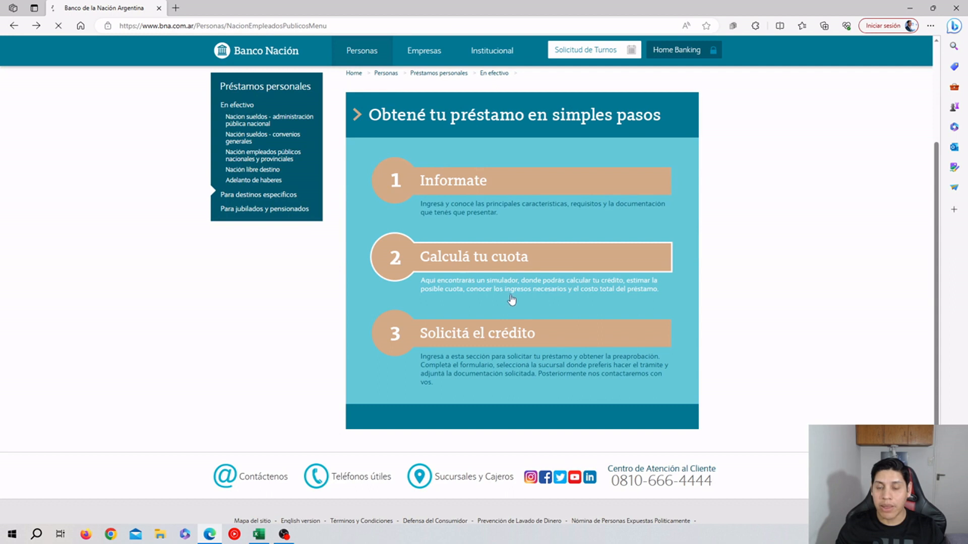
# Simulate the loan with the Bonificado package, a Monto of 500000 and the same number of instalments as the worksheet
pyautogui.click(429, 307)
pyautogui.click(426, 334)
pyautogui.click(418, 346)
pyautogui.write('500000')
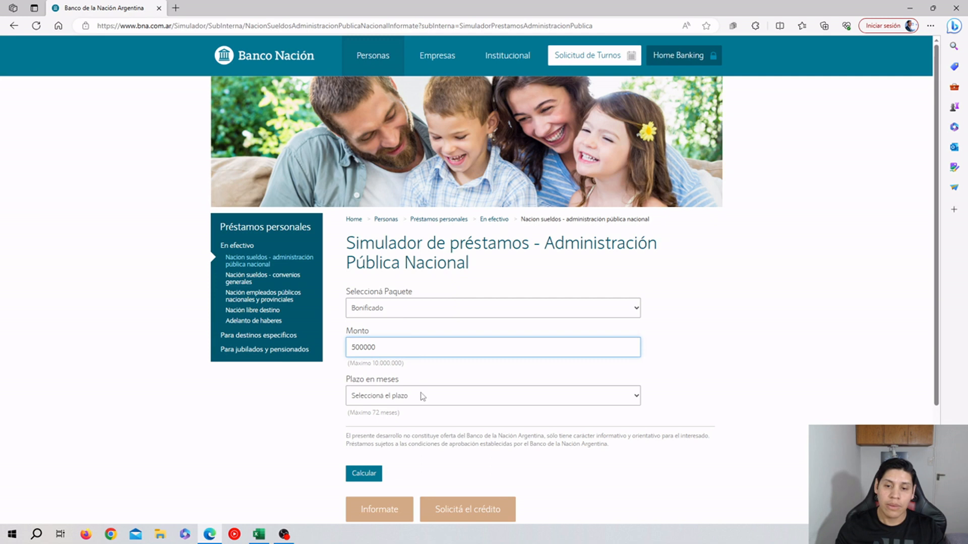
pyautogui.click(421, 396)
pyautogui.scroll(-3, 382, 374)
pyautogui.scroll(-1, 382, 374)
pyautogui.click(373, 342)
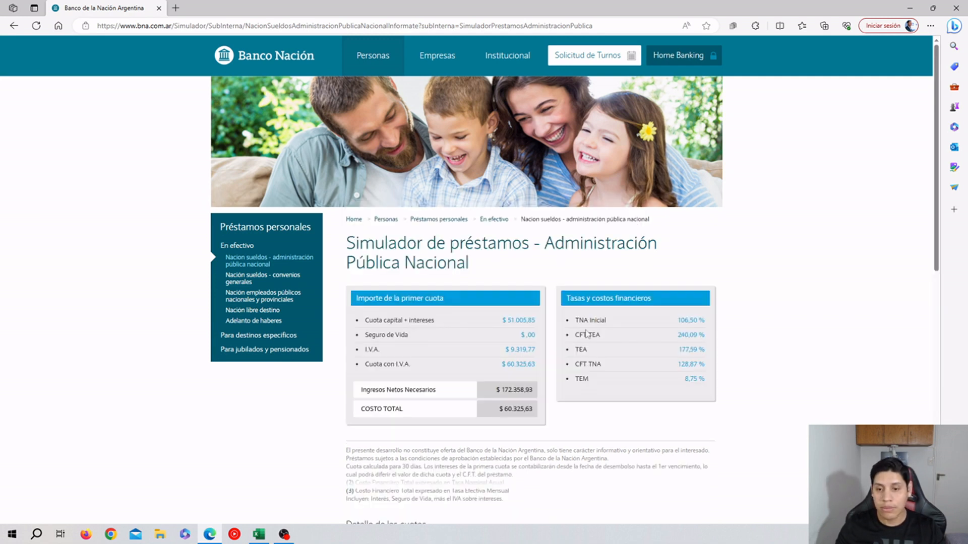
# Check the simulator's Cuota capital + intereses, then switch to Excel and compare it with the Cuota in B4, reviewing the TNA and IVA
pyautogui.scroll(-1, 587, 335)
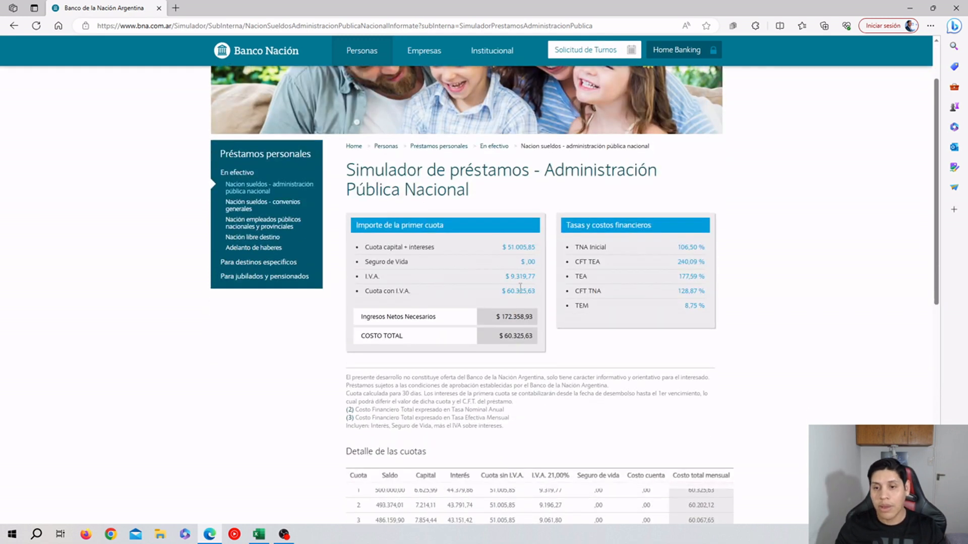
pyautogui.moveTo(502, 247); pyautogui.dragTo(535, 248)
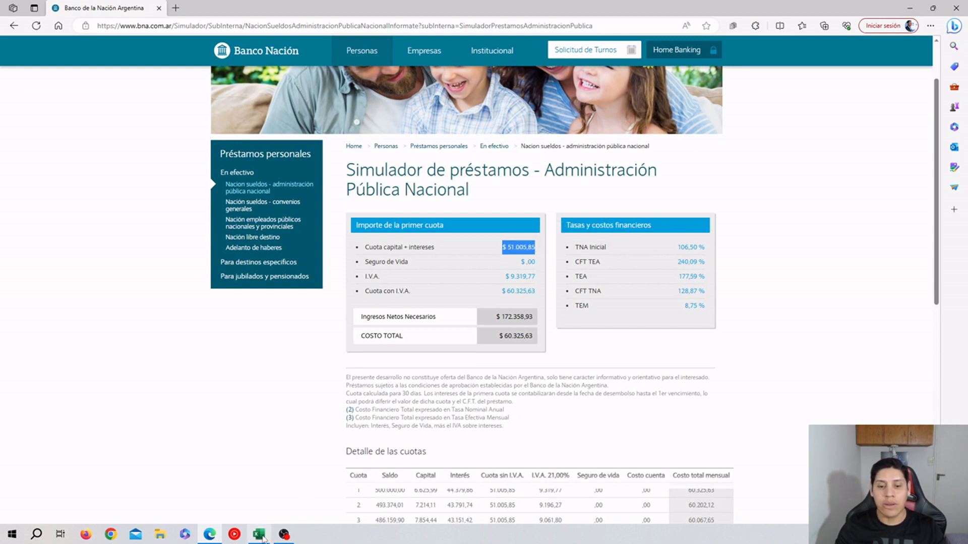
pyautogui.click(267, 535)
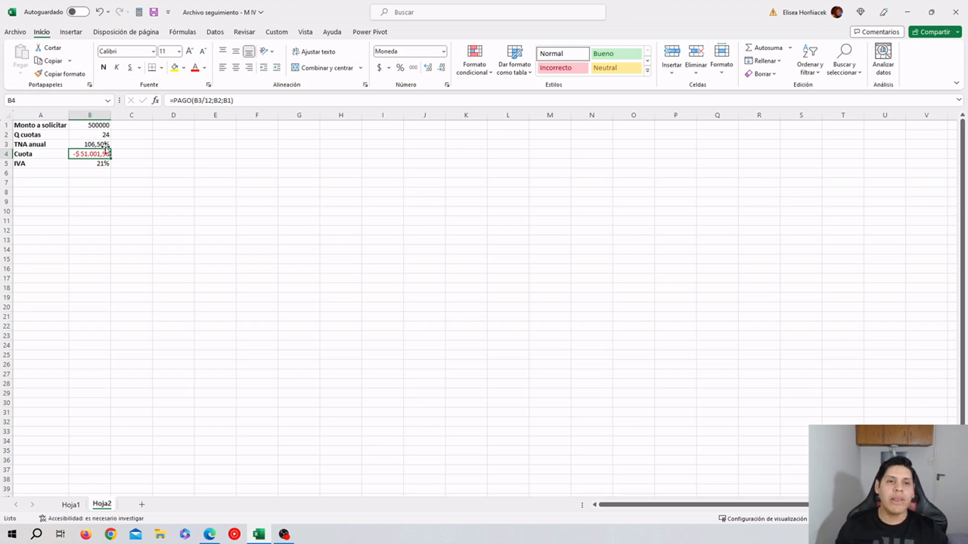
pyautogui.click(79, 144)
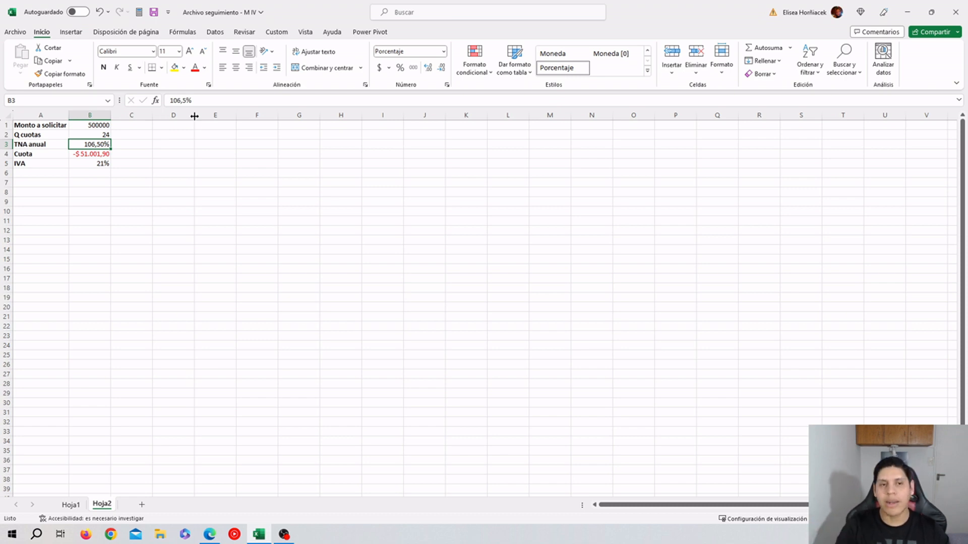
pyautogui.click(103, 153)
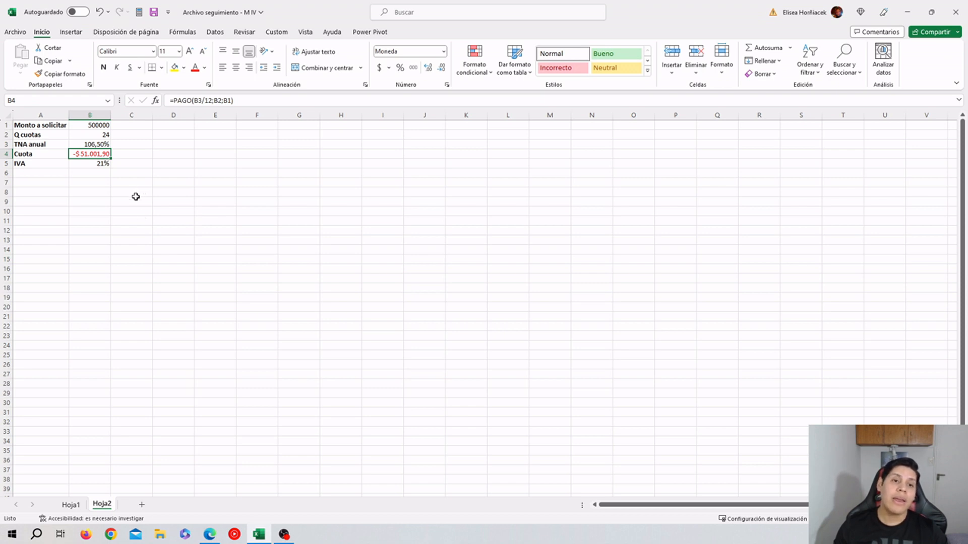
pyautogui.click(103, 165)
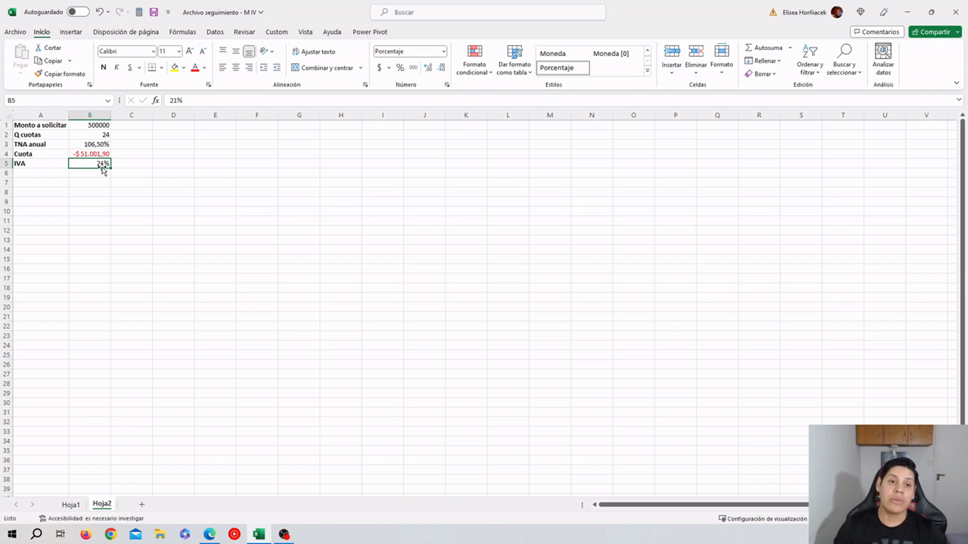
pyautogui.click(89, 154)
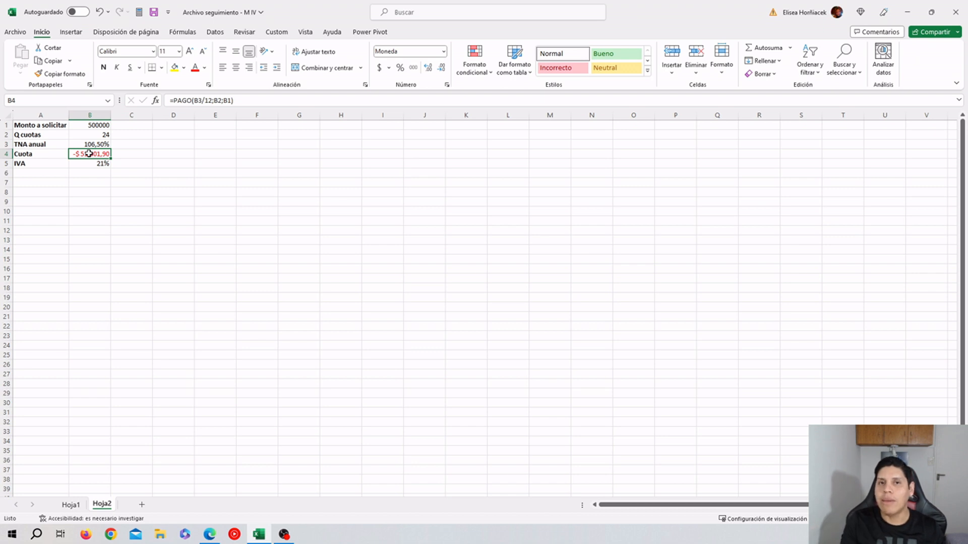
# Enter the heading Periodo in A8 below the loan data
pyautogui.click(39, 190)
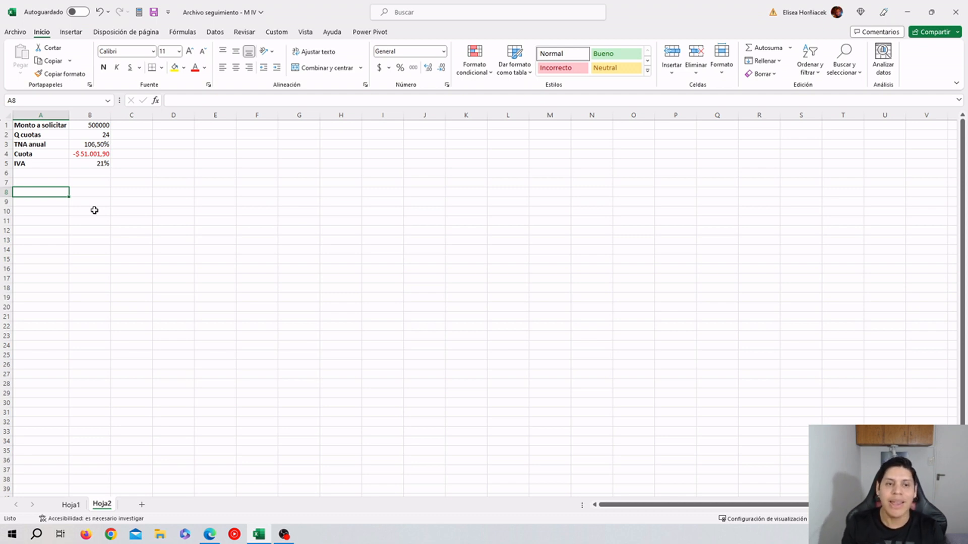
pyautogui.write('pER')
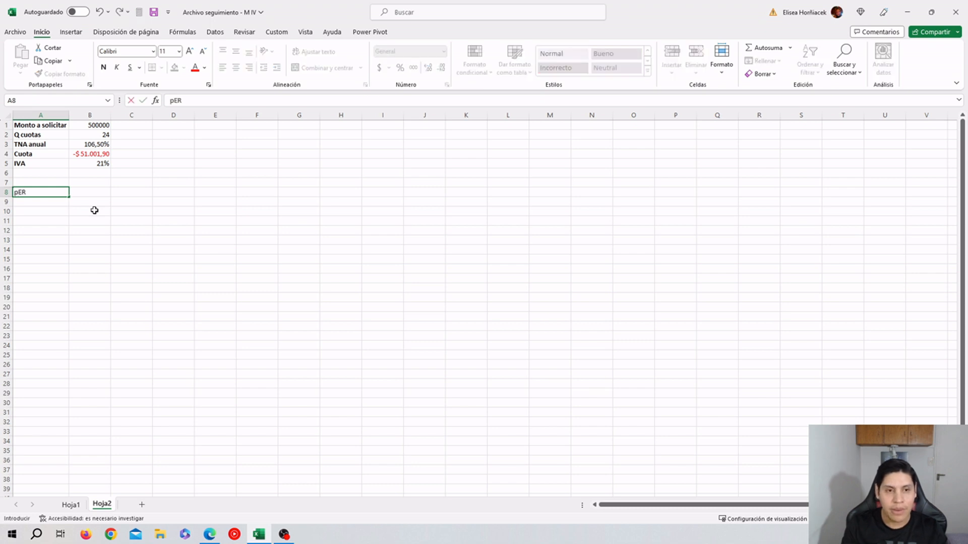
pyautogui.press('BackSpace')
pyautogui.press('BackSpace')
pyautogui.press('BackSpace')
pyautogui.write('Periodo')
pyautogui.press('Tab')
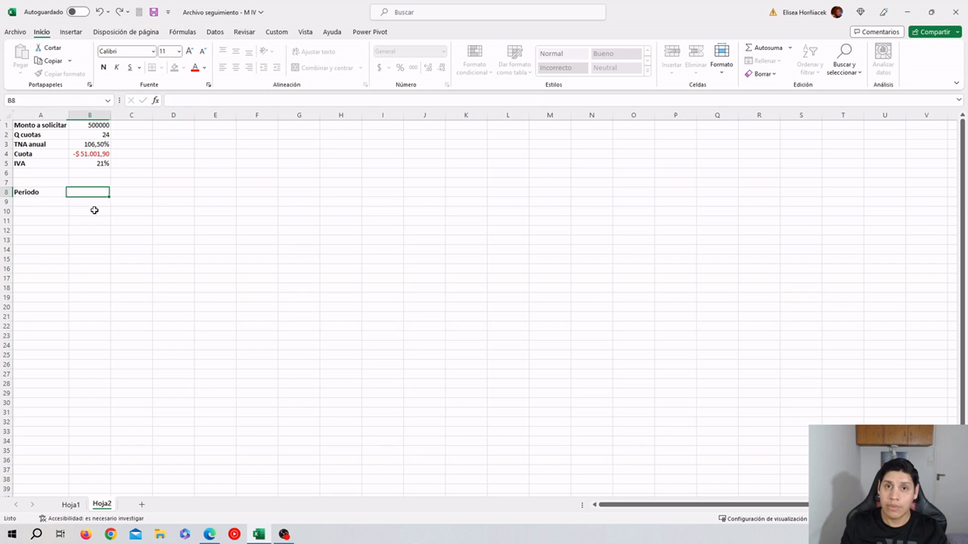
# Number the periods 1 to 24 in A9:A32 by filling the series down and clearing the excess cells A33:A36
pyautogui.press('Return')
pyautogui.write('1')
pyautogui.press('Return')
pyautogui.write('2')
pyautogui.press('Return')
pyautogui.write('3')
pyautogui.press('Return')
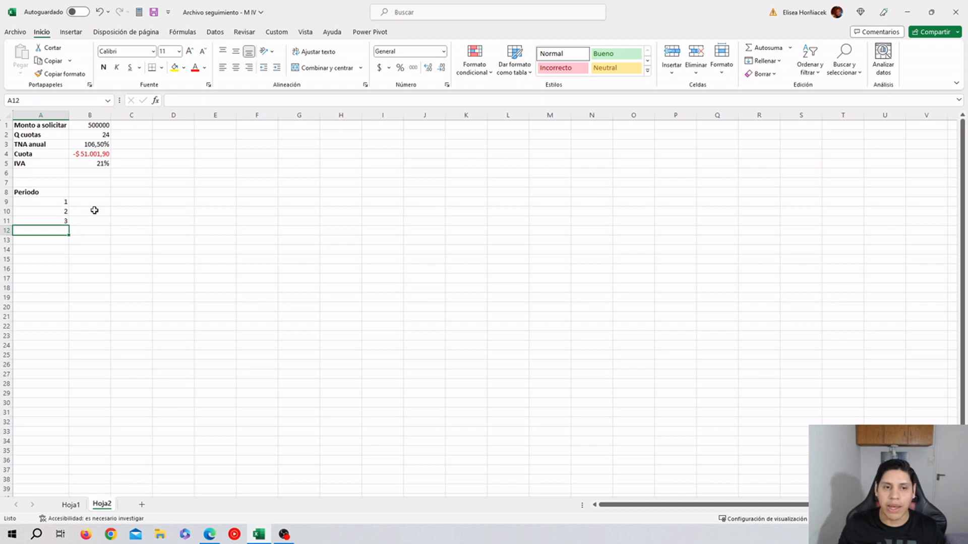
pyautogui.moveTo(62, 204); pyautogui.dragTo(76, 466)
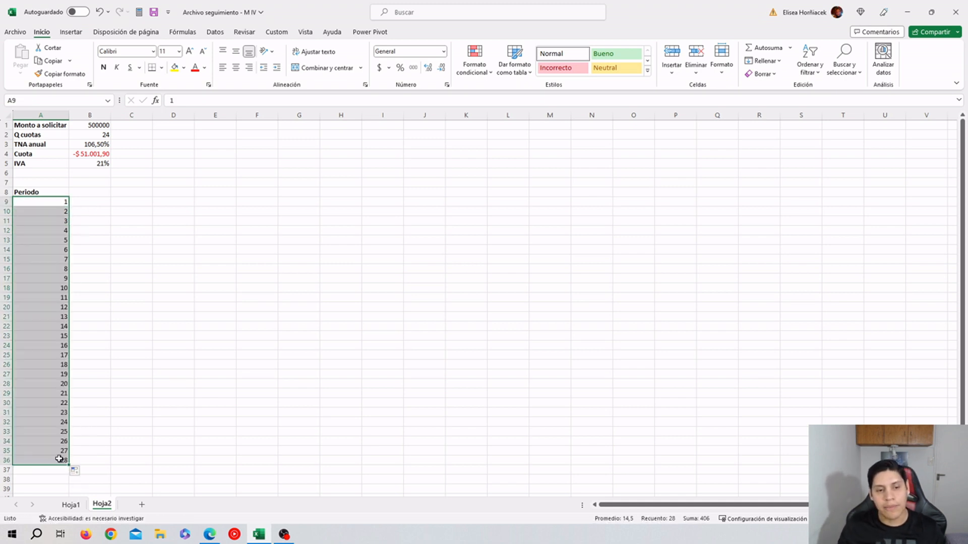
pyautogui.moveTo(61, 432); pyautogui.dragTo(66, 460)
pyautogui.press('Delete')
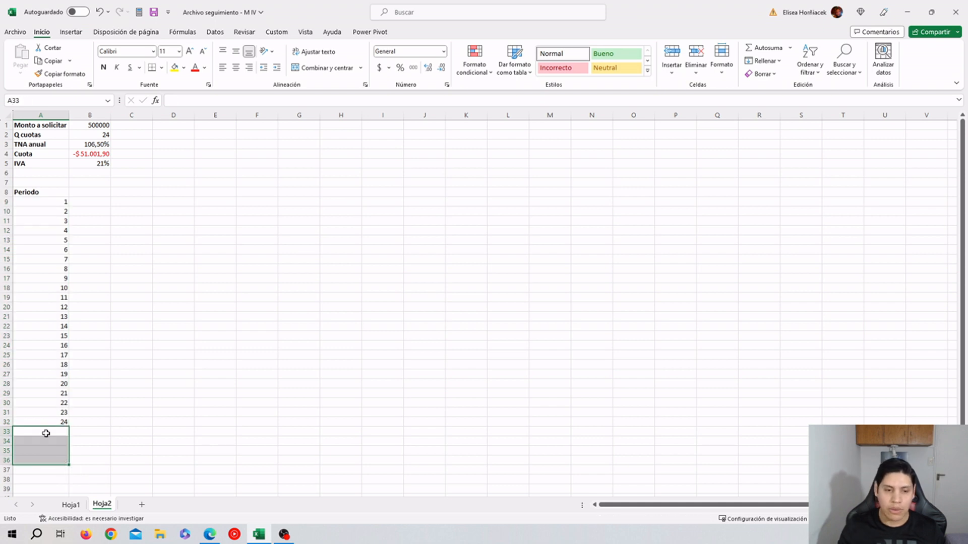
# Enter the heading Importe adeudado in B8 and widen column B to fit it
pyautogui.moveTo(54, 423); pyautogui.dragTo(55, 201)
pyautogui.click(92, 200)
pyautogui.click(82, 193)
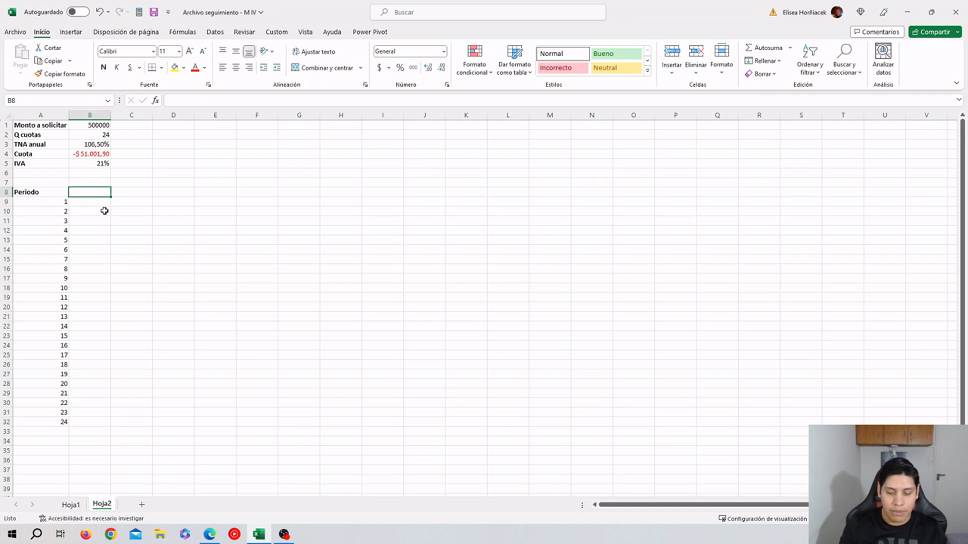
pyautogui.write('Importe adeudado')
pyautogui.press('Return')
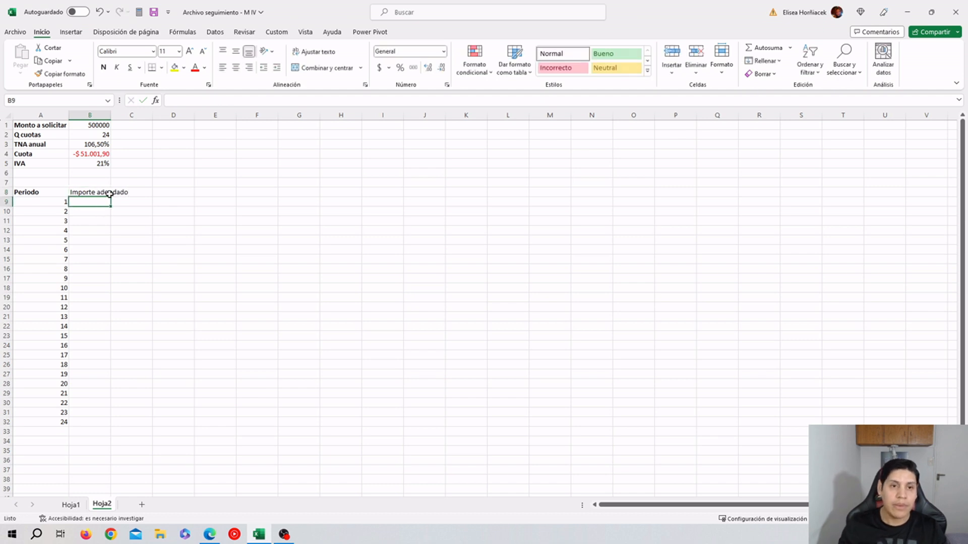
pyautogui.doubleClick(111, 115)
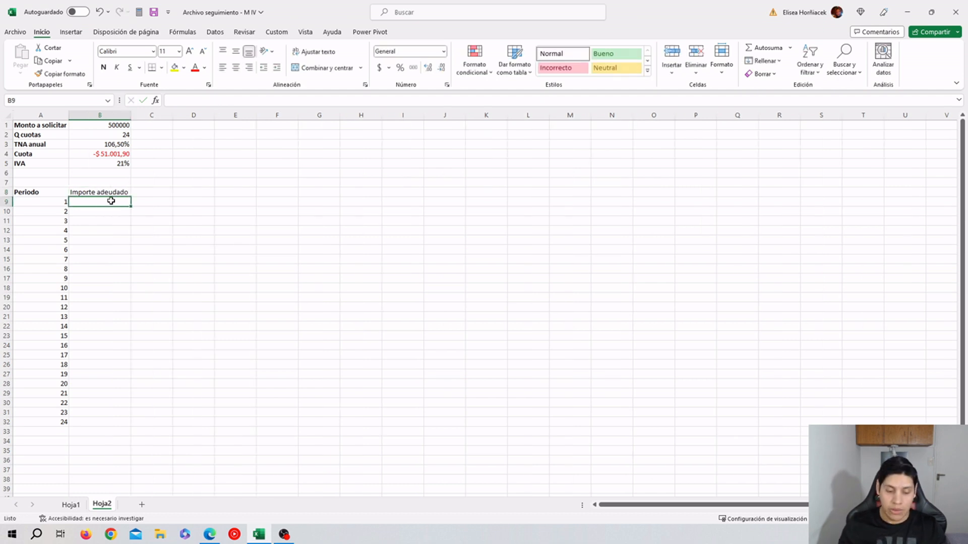
# Enter 500000 in B9 as the amount owed for period 1
pyautogui.write('50')
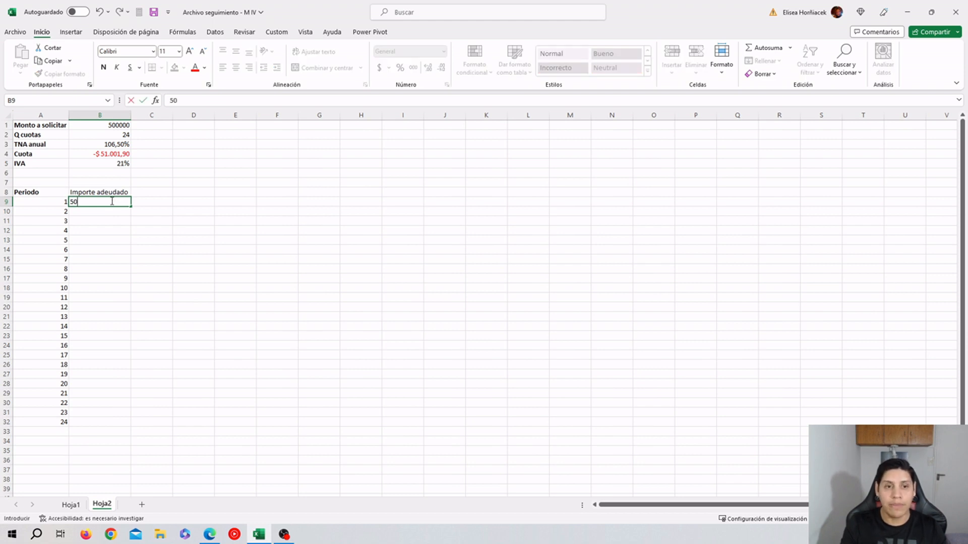
pyautogui.write('0000')
pyautogui.press('Return')
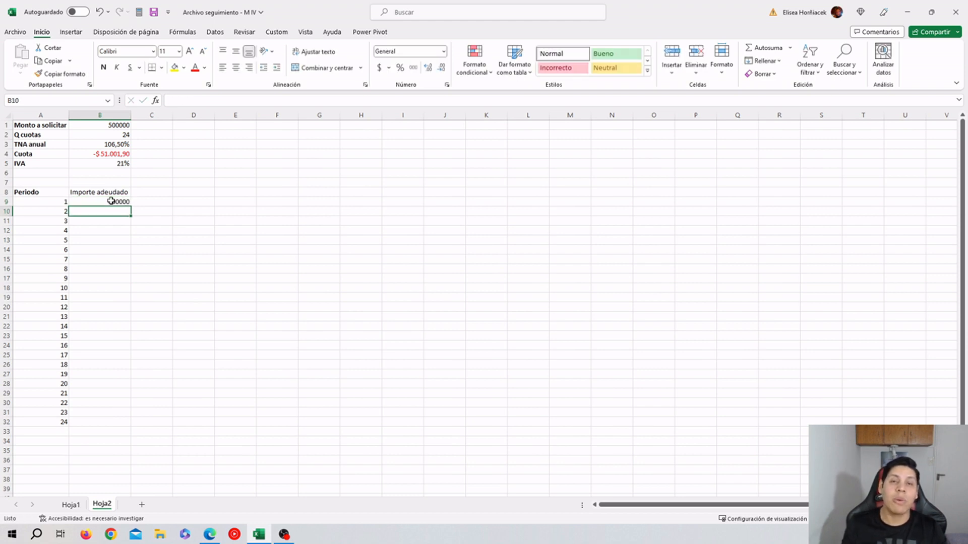
pyautogui.click(111, 201)
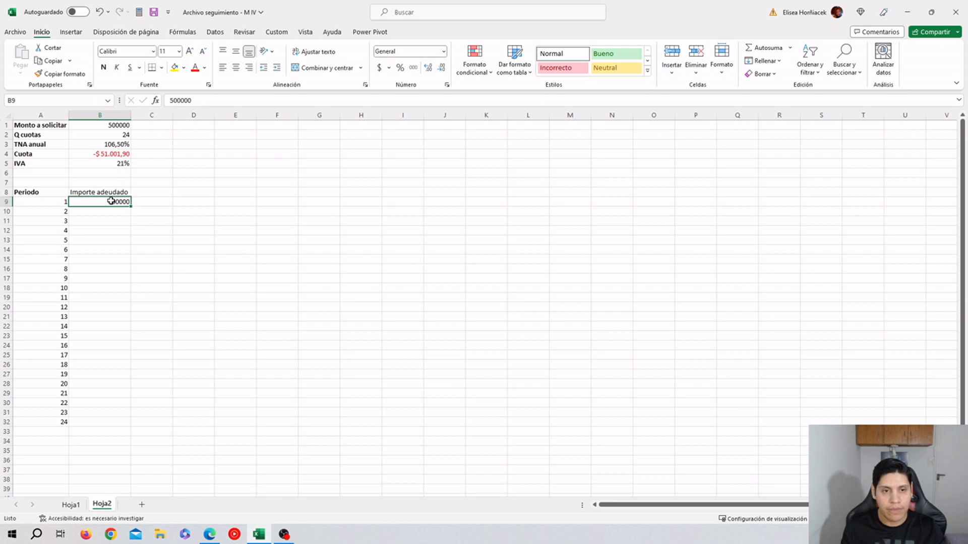
# Enter the heading Capital in C8
pyautogui.click(159, 193)
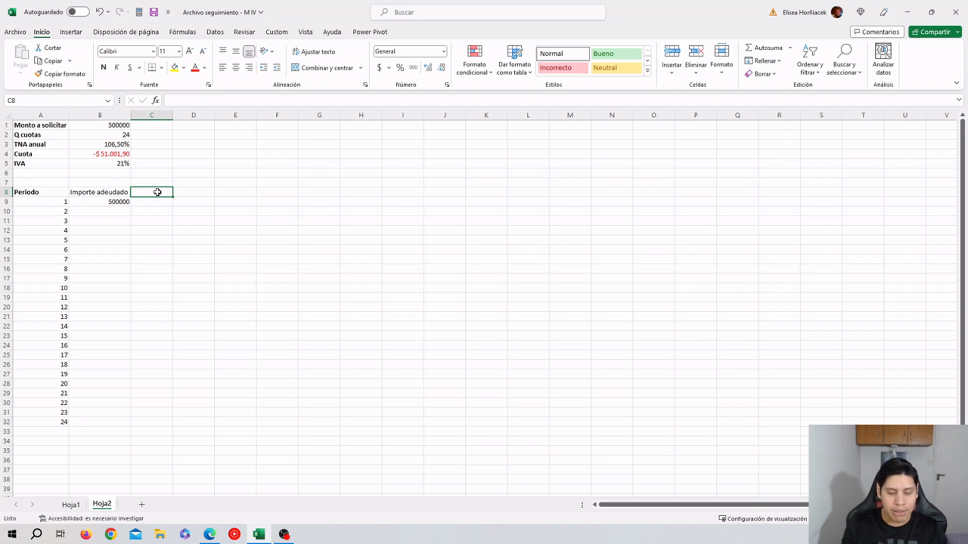
pyautogui.write('cAPITAL')
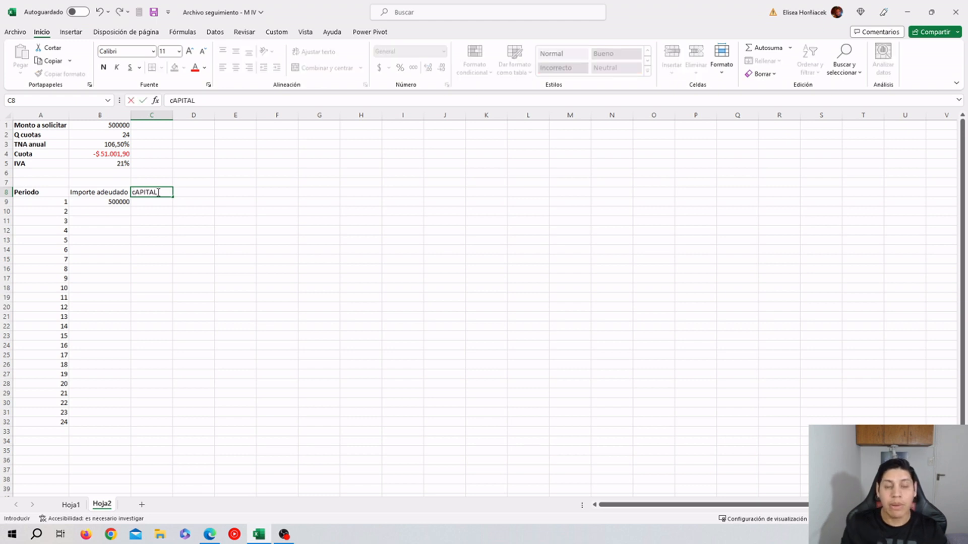
pyautogui.press('BackSpace')
pyautogui.press('BackSpace')
pyautogui.press('BackSpace')
pyautogui.press('BackSpace')
pyautogui.press('BackSpace')
pyautogui.press('BackSpace')
pyautogui.write('Capitalñ')
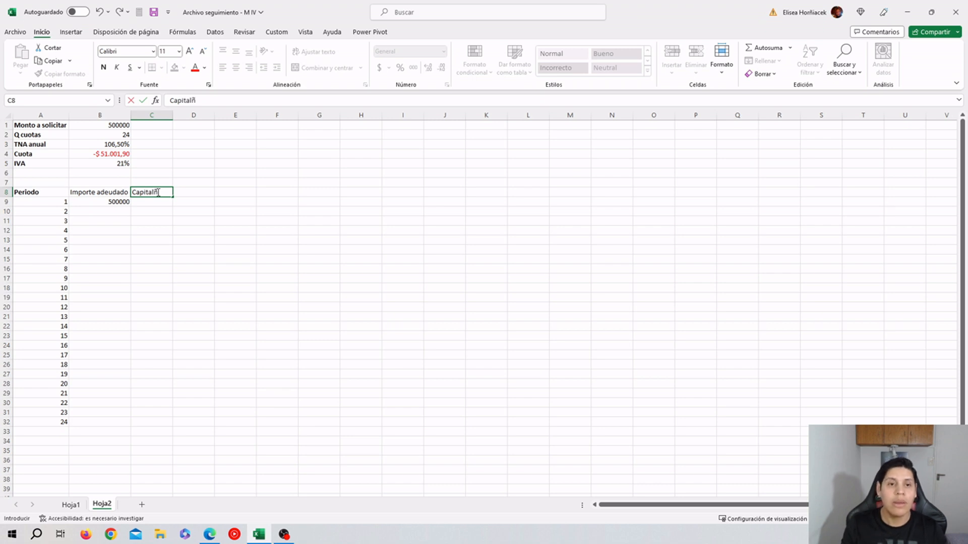
pyautogui.press('BackSpace')
pyautogui.press('Return')
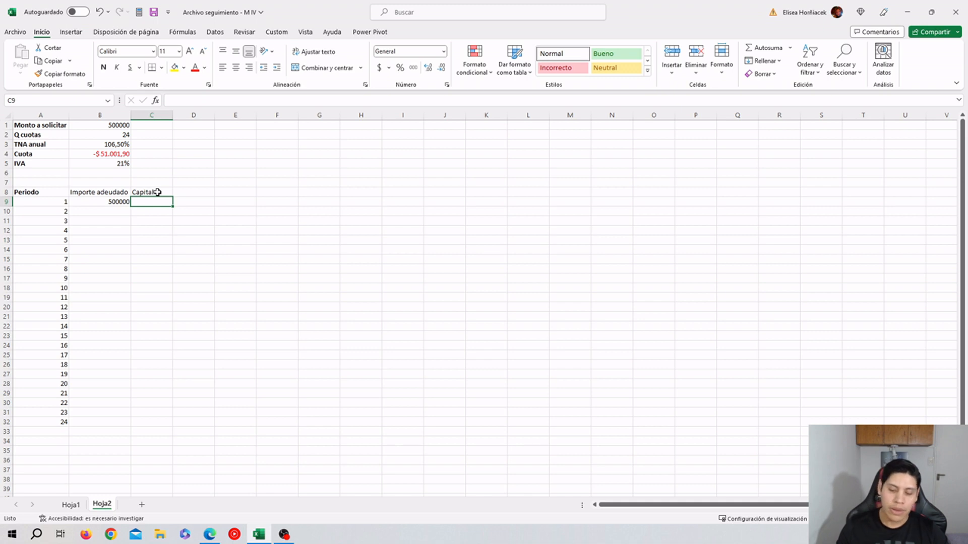
# Start a PAGOPRIN formula in C9 and set its Tasa argument to $B$3/12
pyautogui.write('=pago')
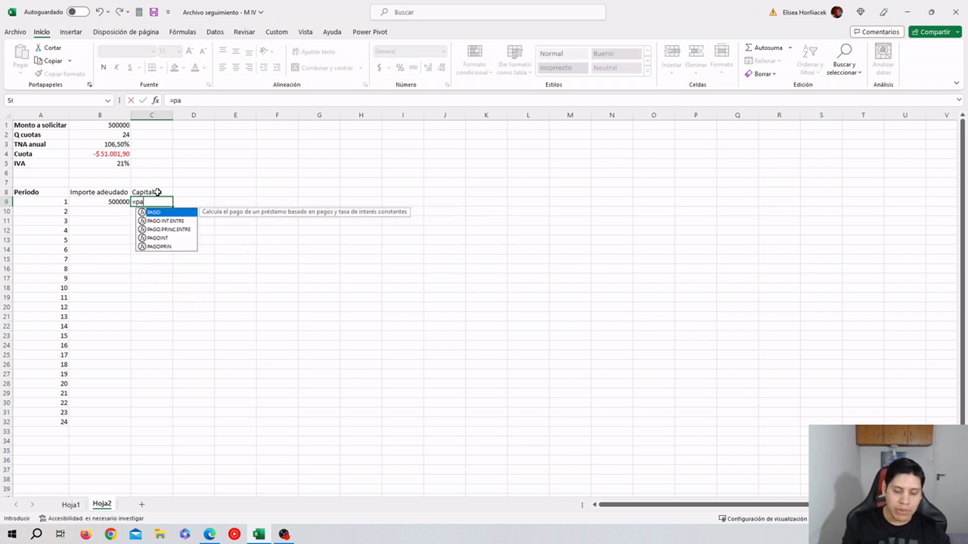
pyautogui.click(167, 246)
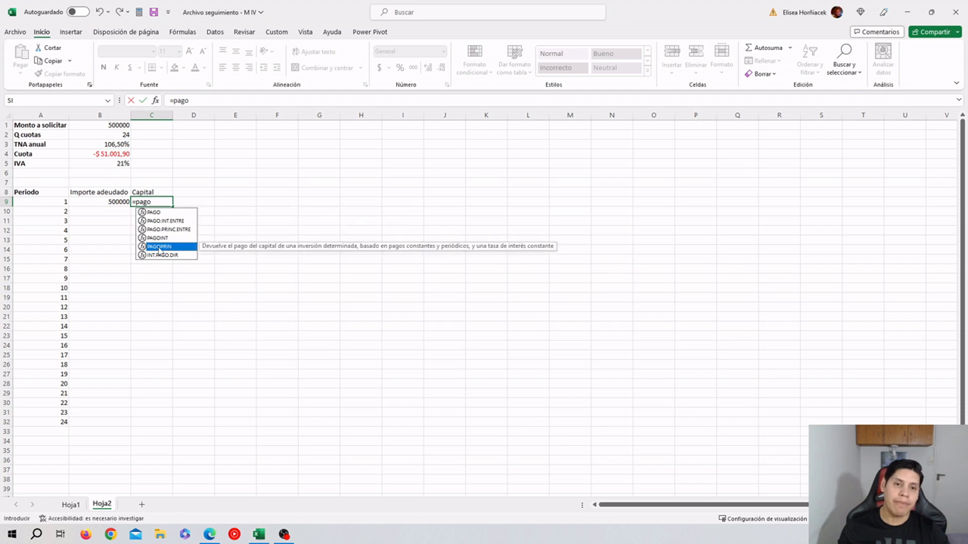
pyautogui.doubleClick(159, 247)
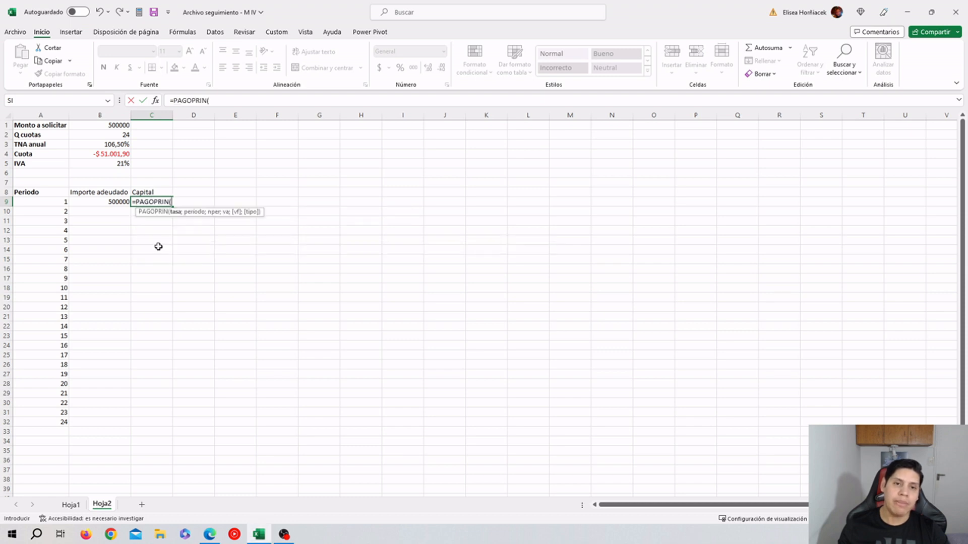
pyautogui.click(156, 101)
pyautogui.moveTo(342, 116); pyautogui.dragTo(368, 135)
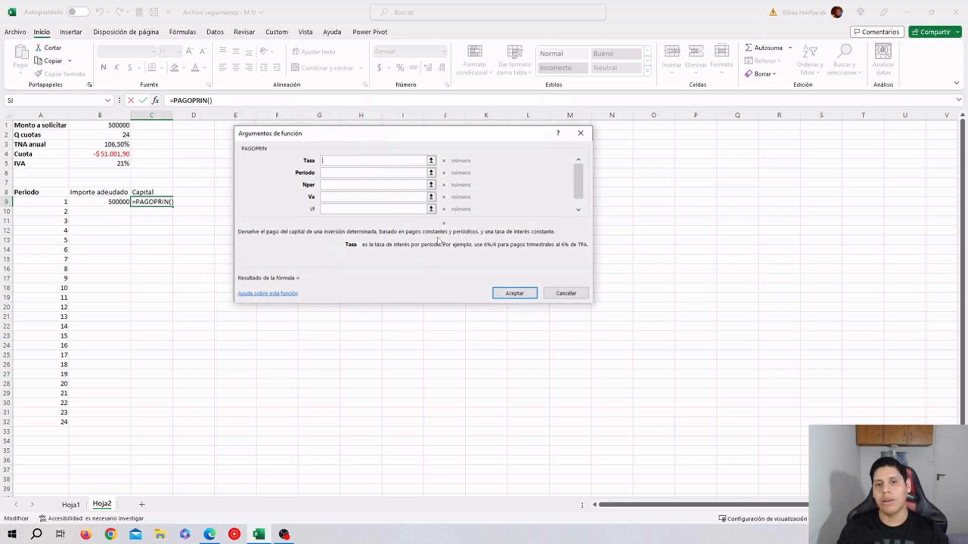
pyautogui.click(115, 146)
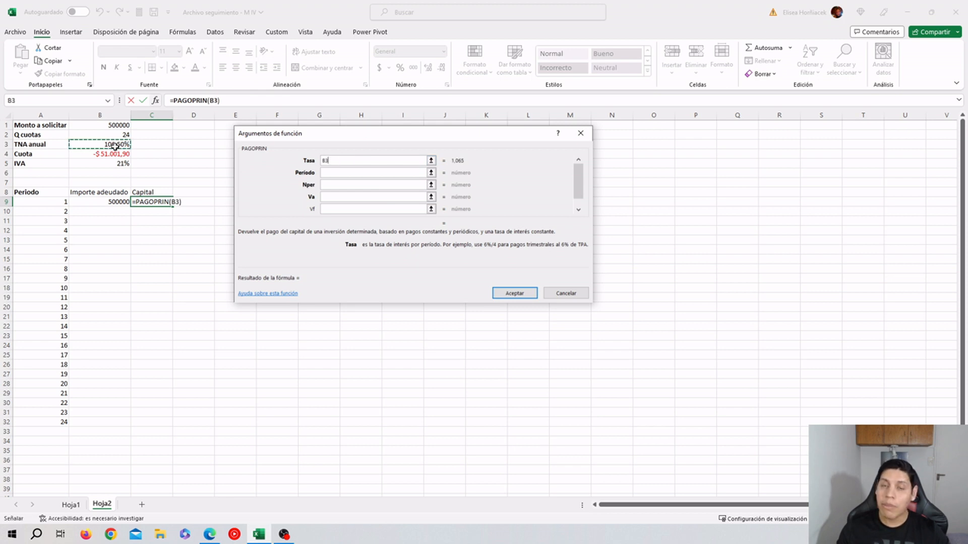
pyautogui.press('F4')
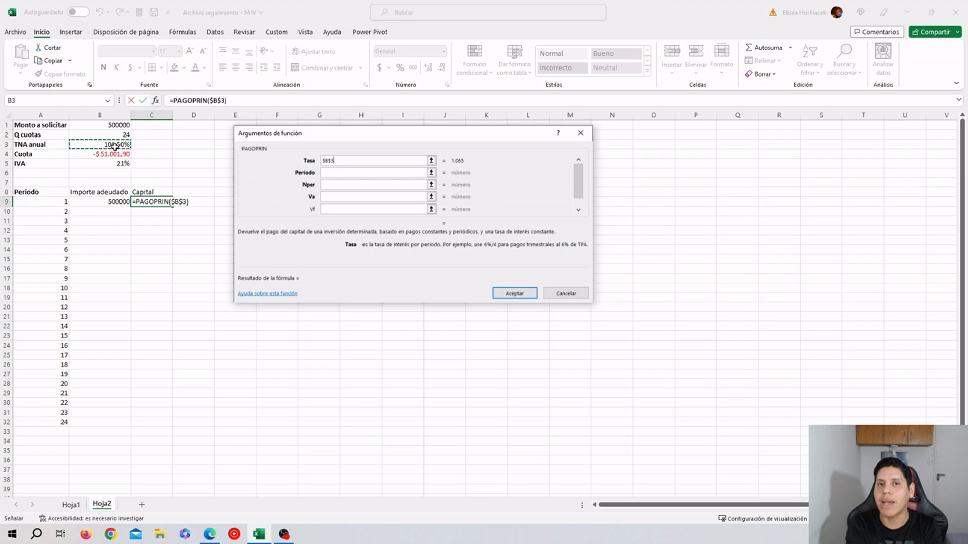
pyautogui.write('/12')
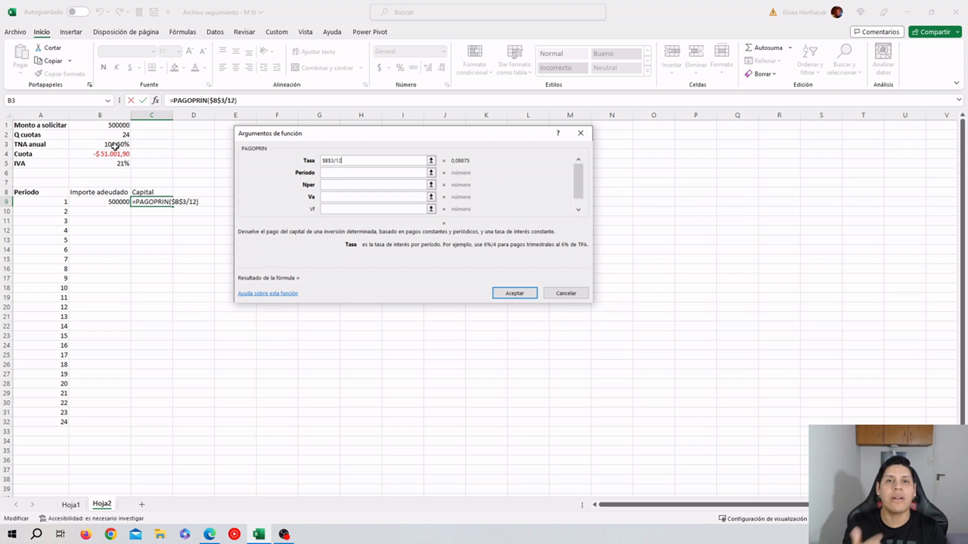
# Complete the PAGOPRIN formula in C9 with Período A9, Nper $B$2 and Va $B$1, and narrow column C slightly
pyautogui.click(330, 172)
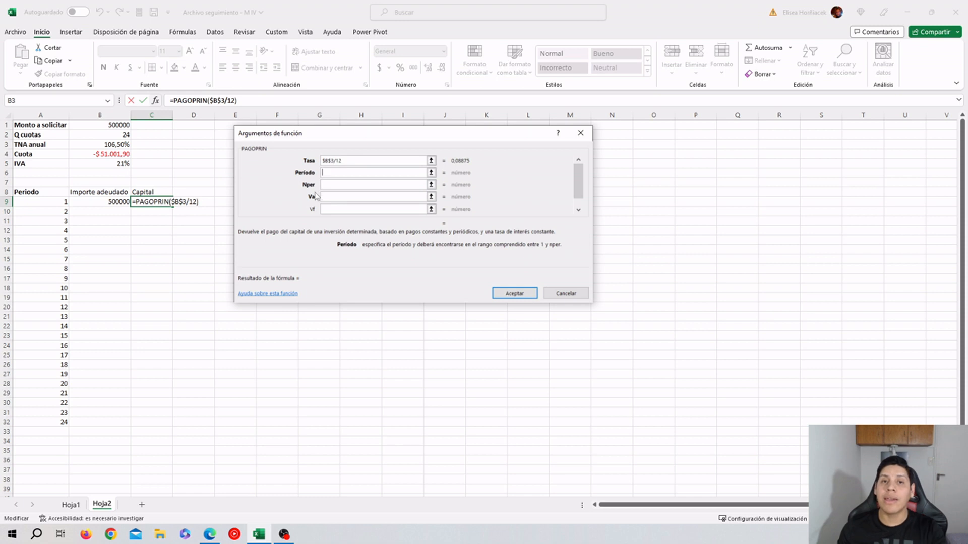
pyautogui.click(42, 200)
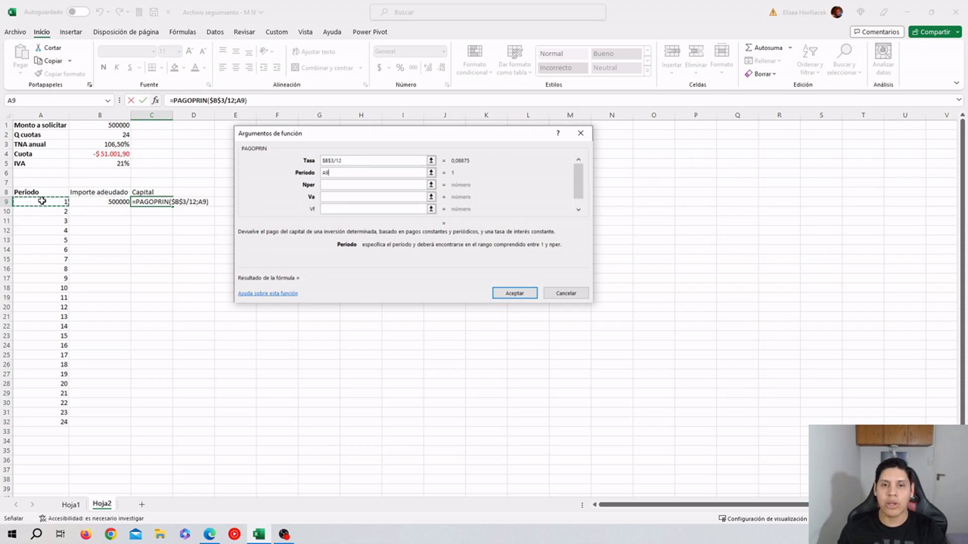
pyautogui.click(346, 184)
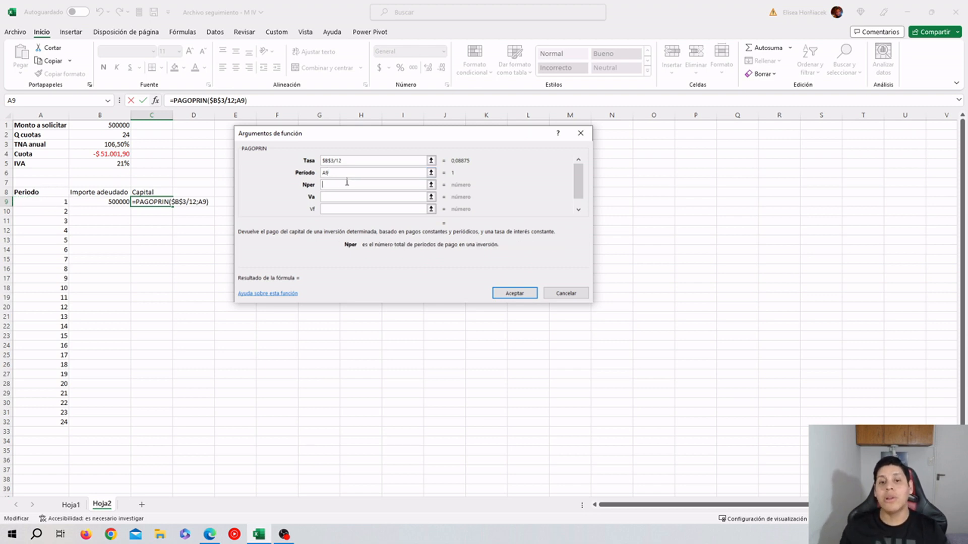
pyautogui.click(108, 134)
pyautogui.press('F4')
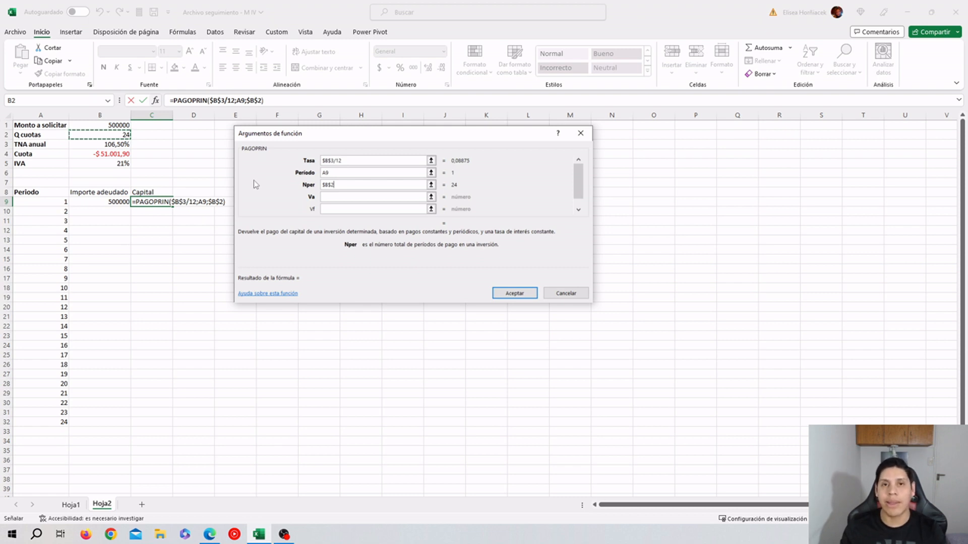
pyautogui.click(341, 197)
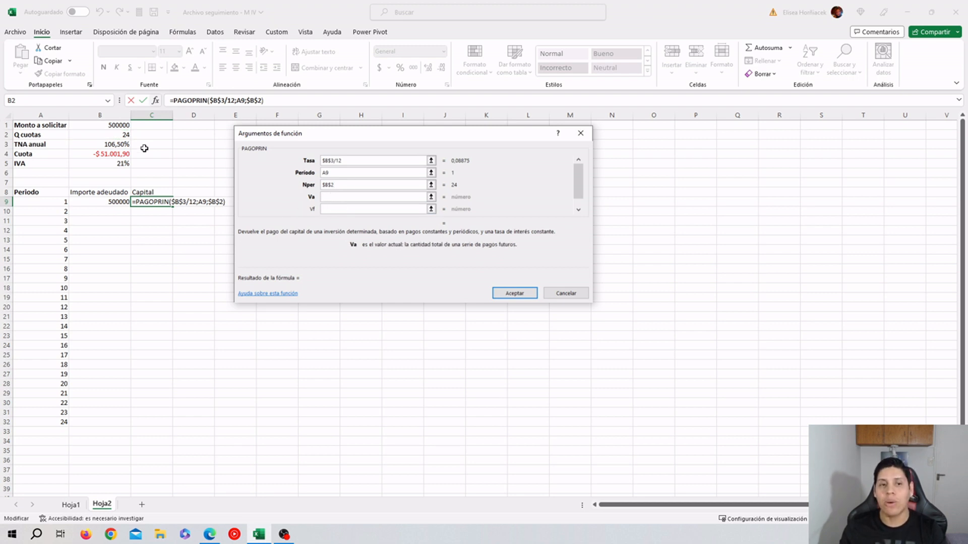
pyautogui.click(120, 125)
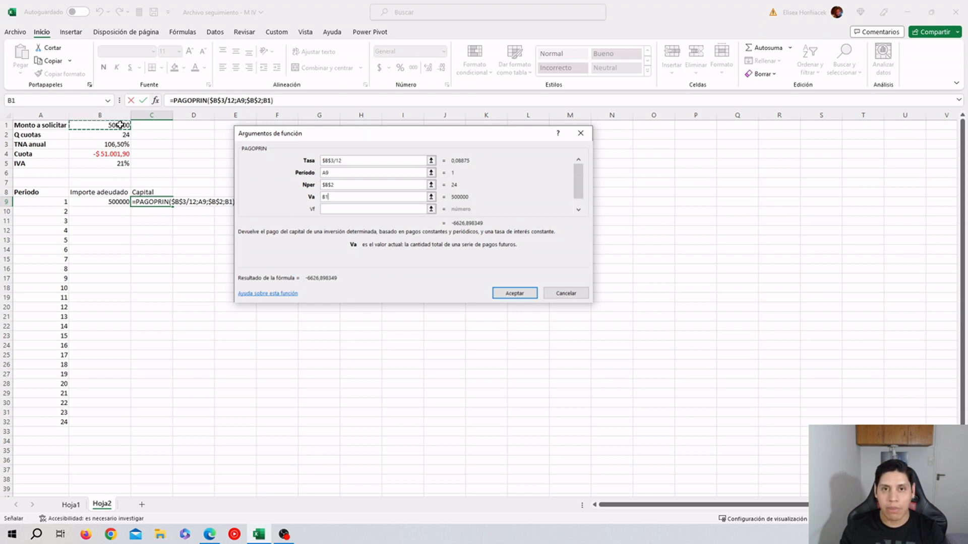
pyautogui.press('F4')
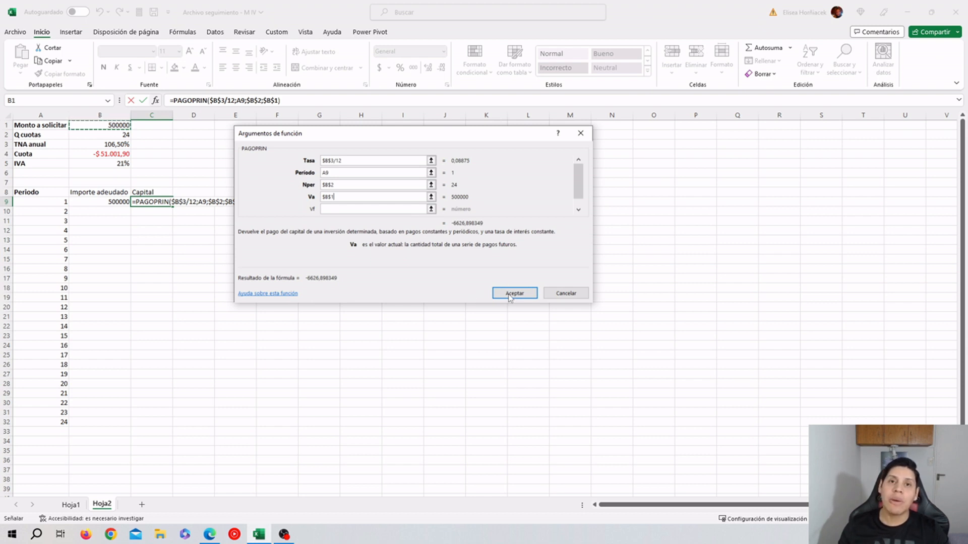
pyautogui.moveTo(339, 173); pyautogui.dragTo(321, 173)
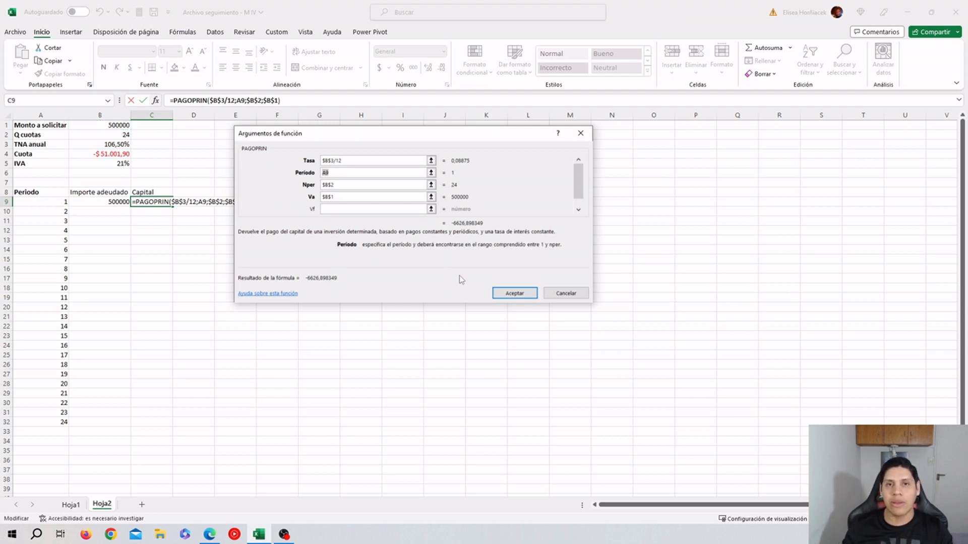
pyautogui.click(497, 296)
pyautogui.moveTo(176, 116); pyautogui.dragTo(171, 116)
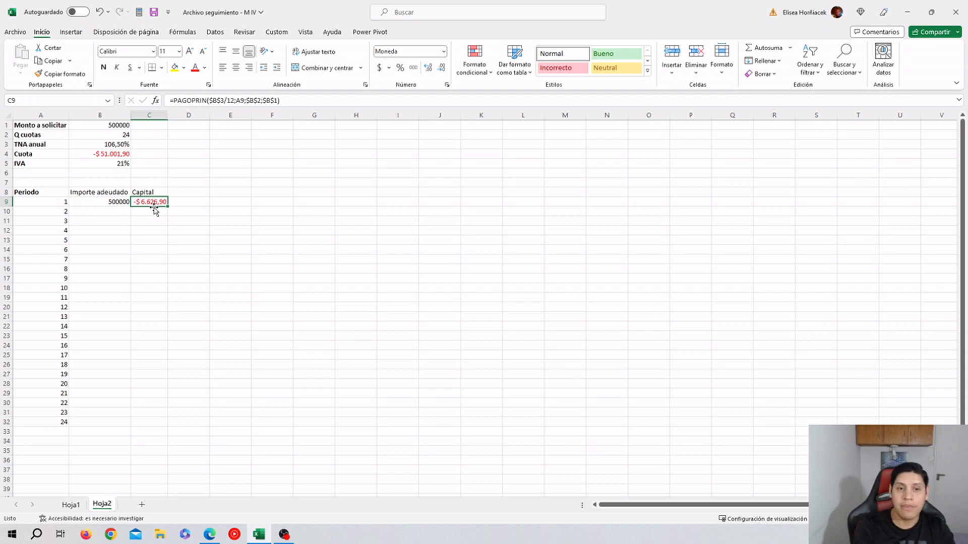
# Switch to the Banco Nación simulator, check the first instalment's Capital in Detalle de las cuotas, and return to Excel
pyautogui.click(210, 535)
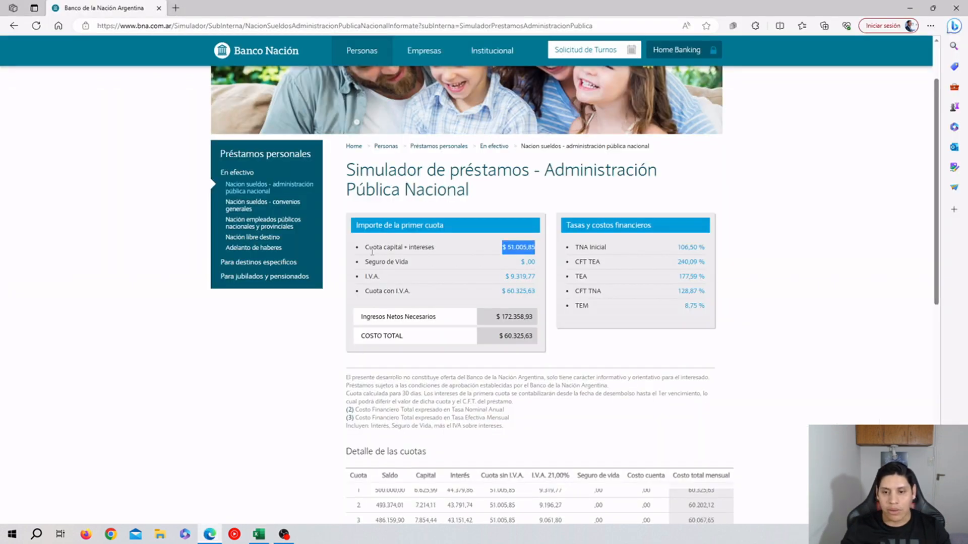
pyautogui.scroll(-2, 442, 351)
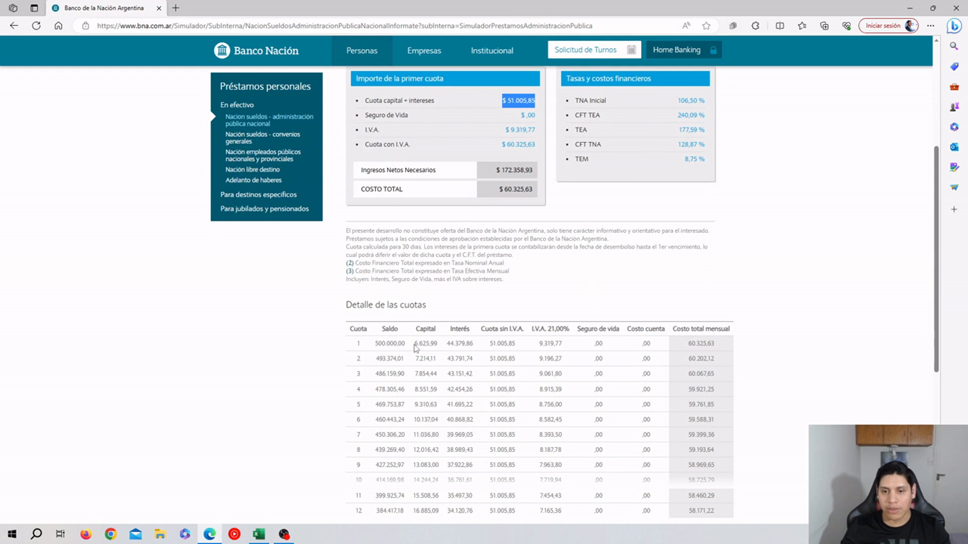
pyautogui.moveTo(416, 348); pyautogui.dragTo(434, 346)
pyautogui.click(257, 534)
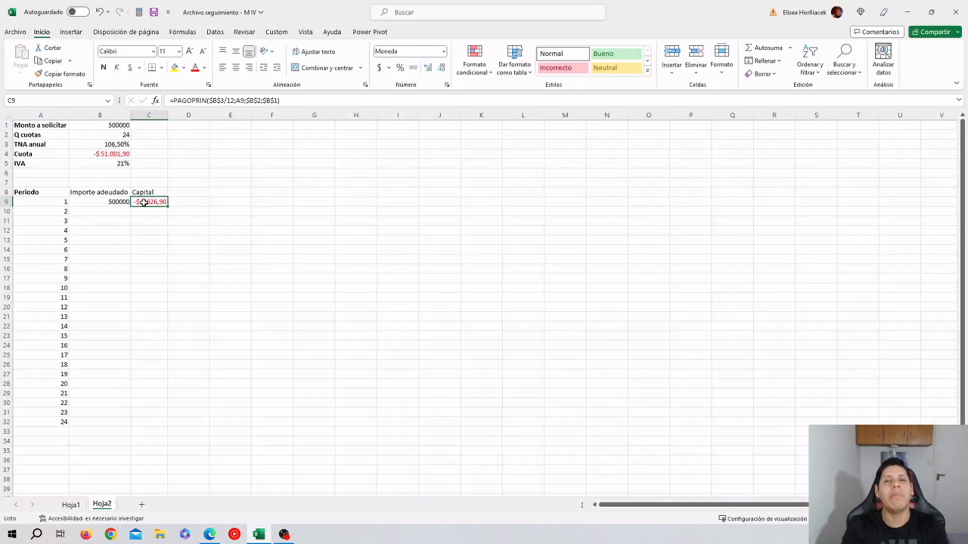
# Enter the heading Intereses in D8
pyautogui.click(176, 204)
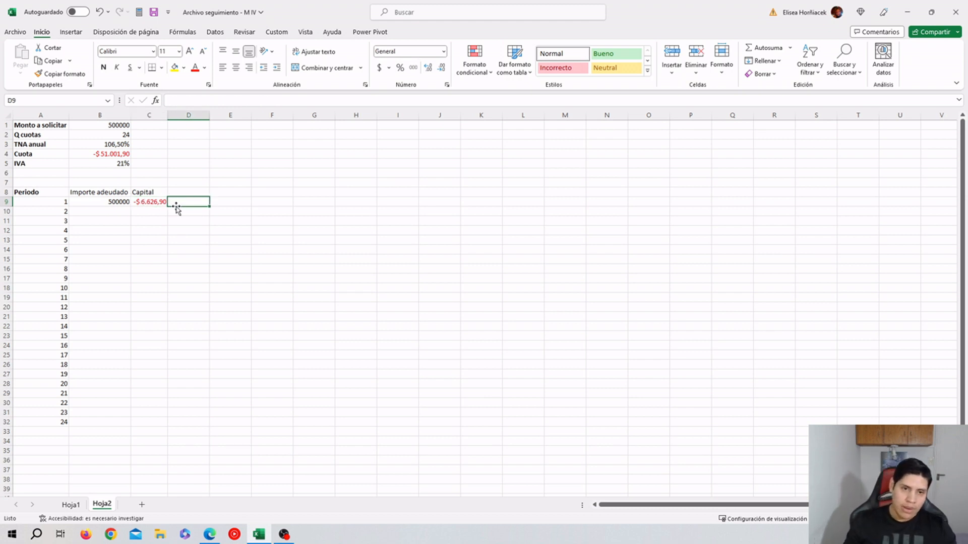
pyautogui.click(188, 193)
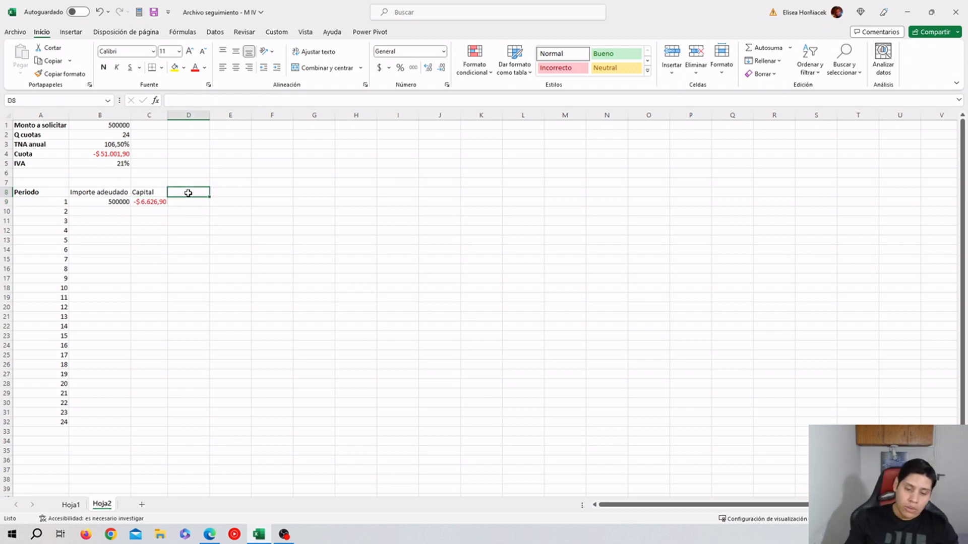
pyautogui.write('Intereses')
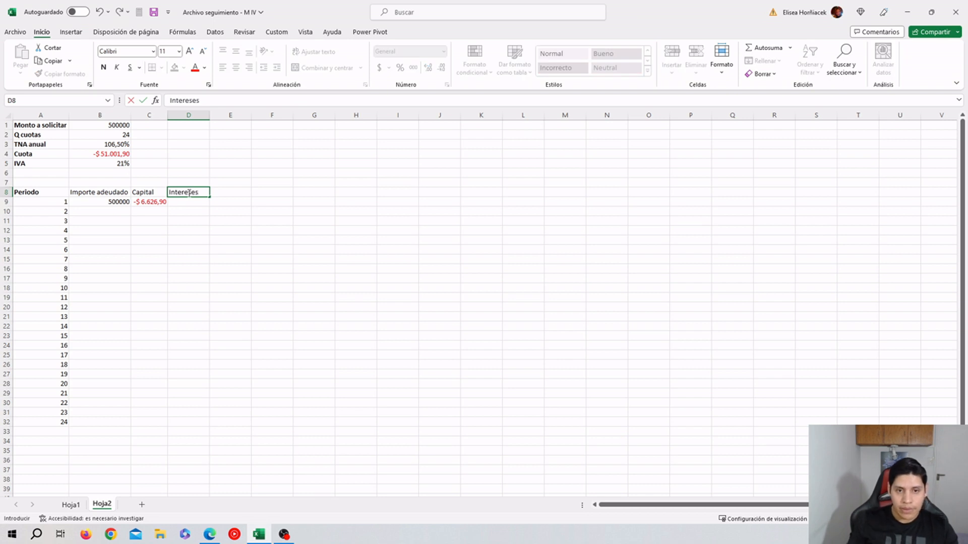
pyautogui.press('Return')
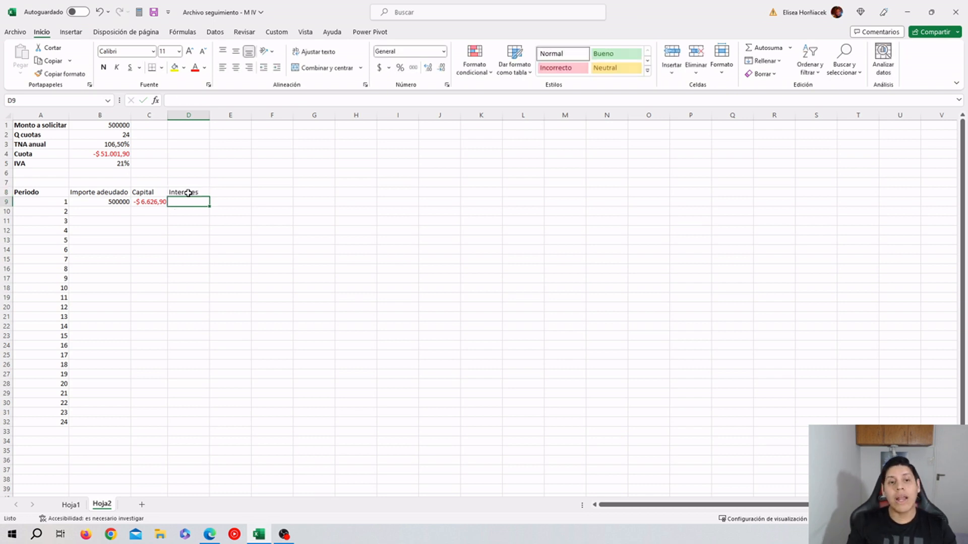
# Enter the formula =B4+C9 in D9 for the first period's interest
pyautogui.write('=')
pyautogui.press('Up')
pyautogui.press('Up')
pyautogui.press('Up')
pyautogui.press('Up')
pyautogui.press('Up')
pyautogui.press('Left')
pyautogui.press('Left')
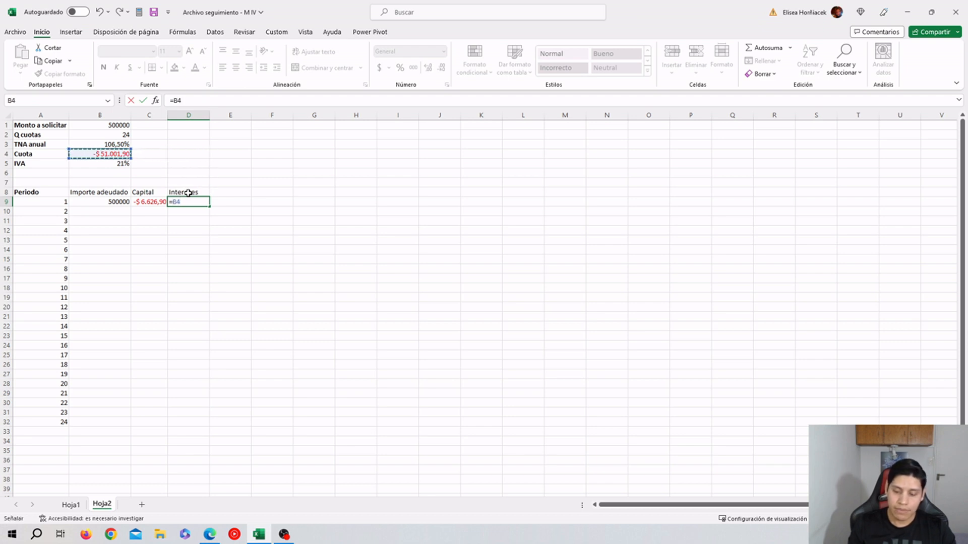
pyautogui.write('+')
pyautogui.press('Left')
pyautogui.hotkey('ctrl', 'Return')
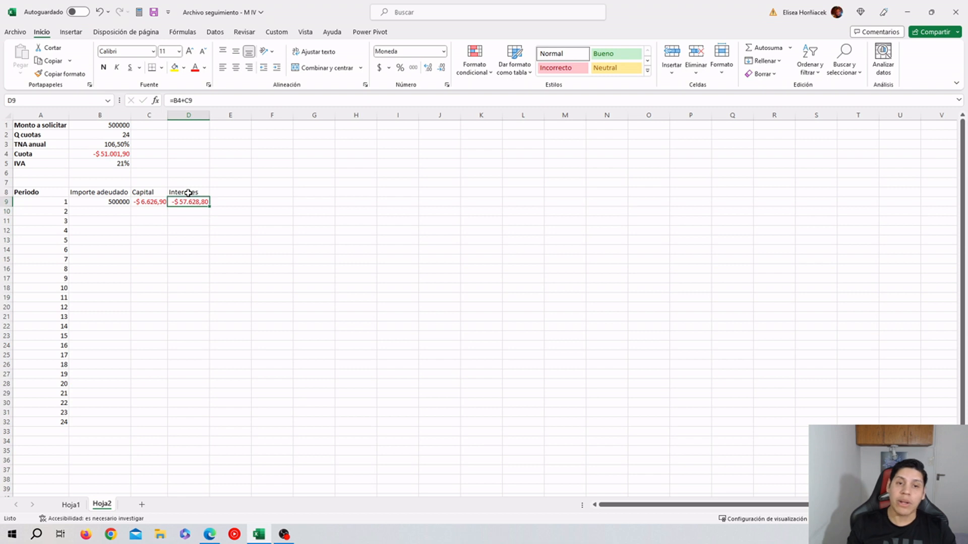
# Change the interest formula in D9 to =B4-C9 and select C9:D9 to check the sum of capital and interest
pyautogui.click(187, 101)
pyautogui.press('BackSpace')
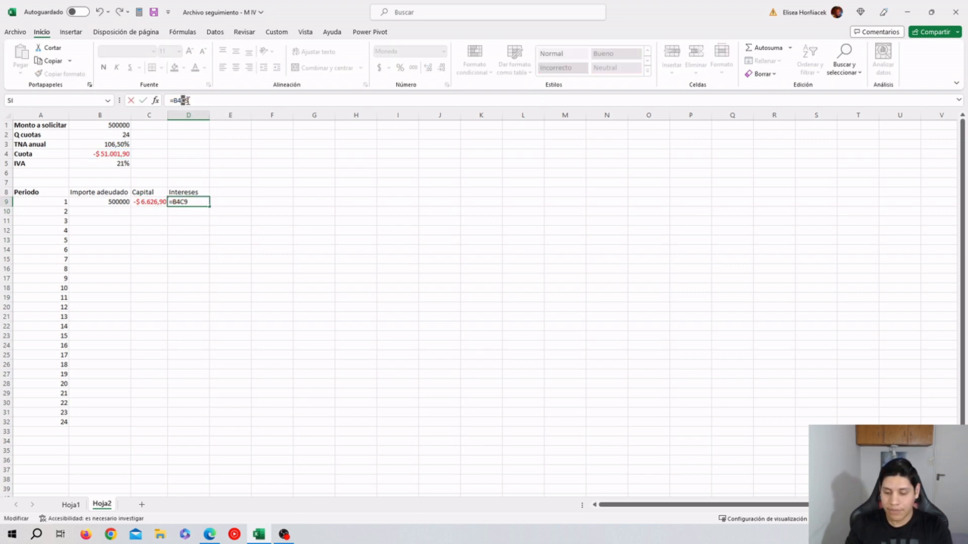
pyautogui.press('Left')
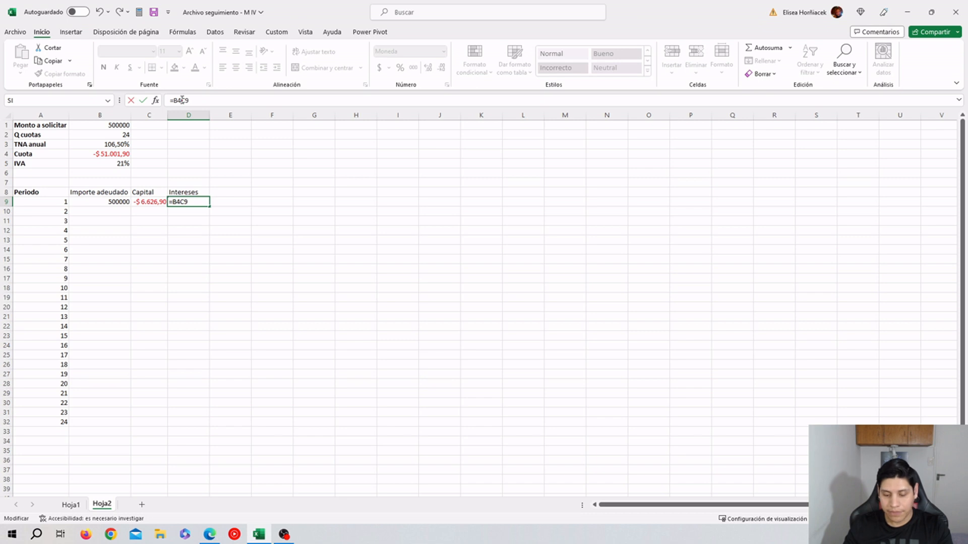
pyautogui.press('Return')
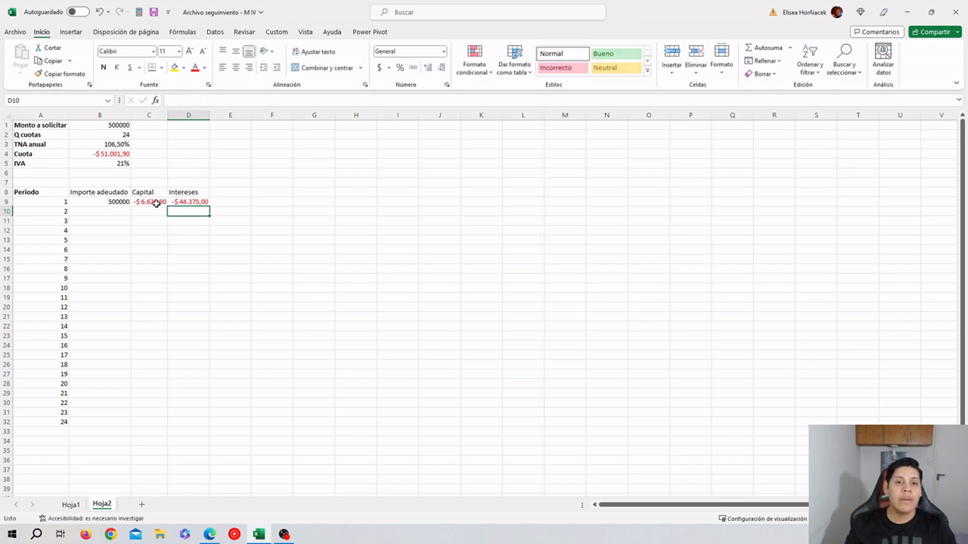
pyautogui.moveTo(151, 202); pyautogui.dragTo(188, 202)
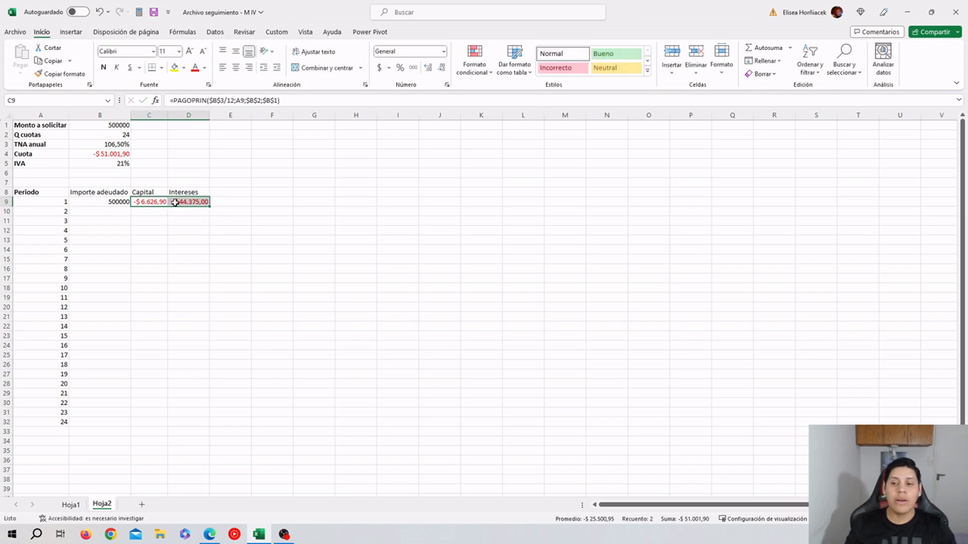
# Replace the formula in D9 with the PAGOINT function, setting its Tasa argument to $B$3/12
pyautogui.click(203, 204)
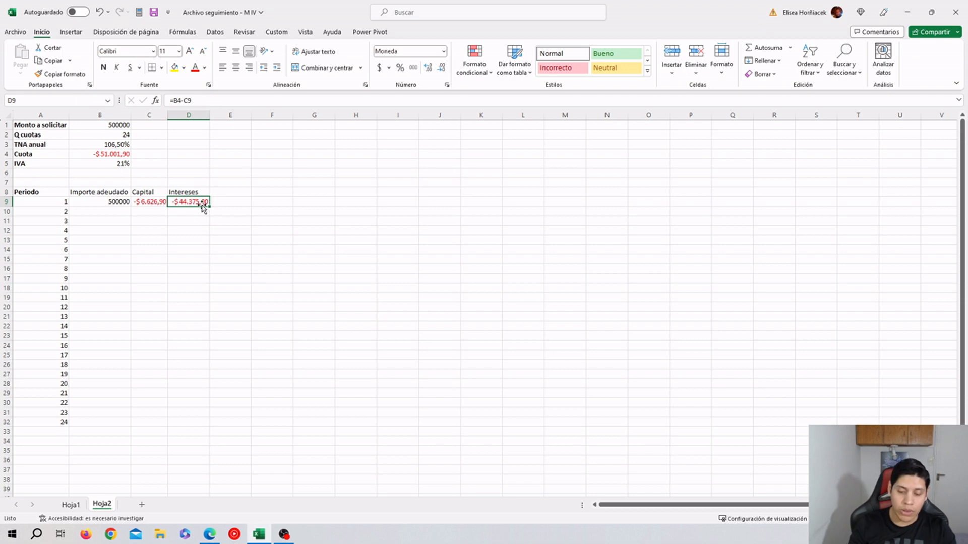
pyautogui.write('=pago')
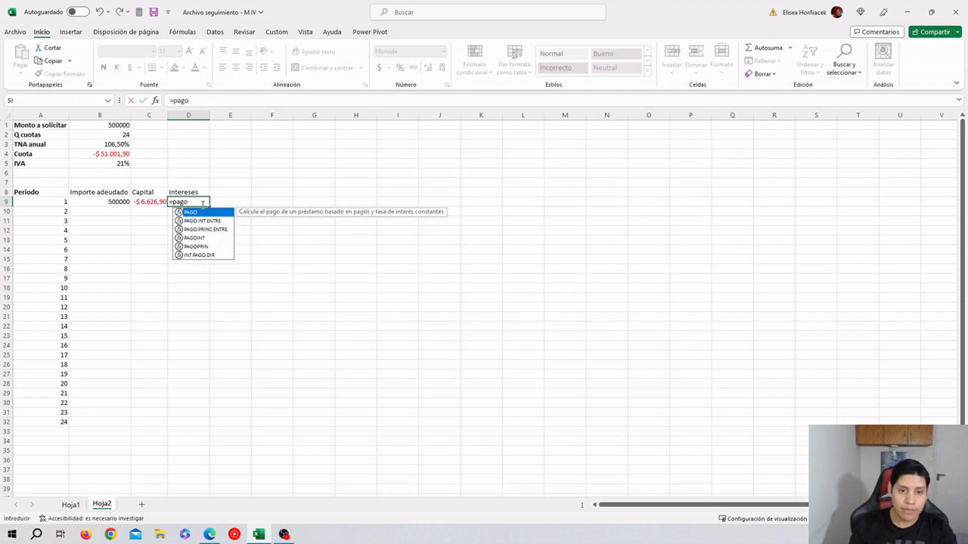
pyautogui.click(199, 238)
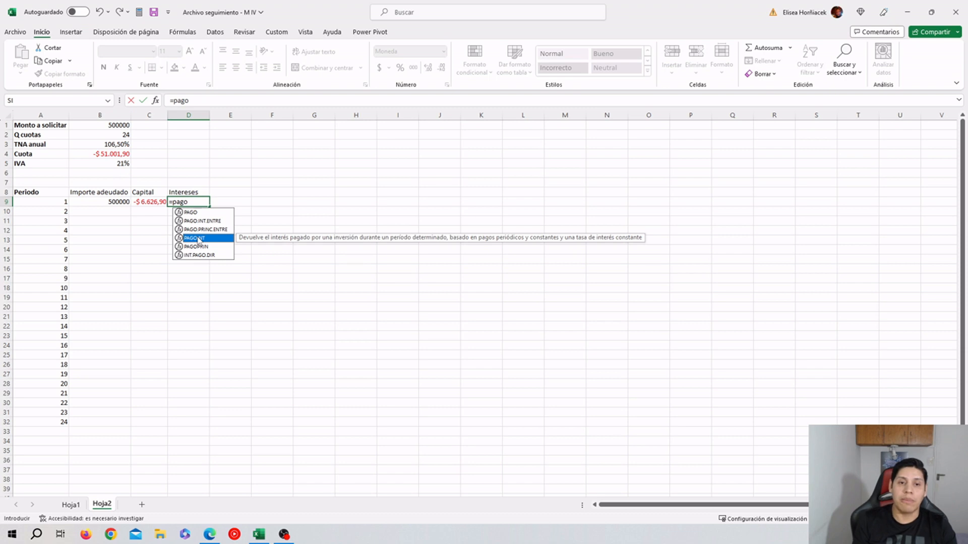
pyautogui.doubleClick(199, 238)
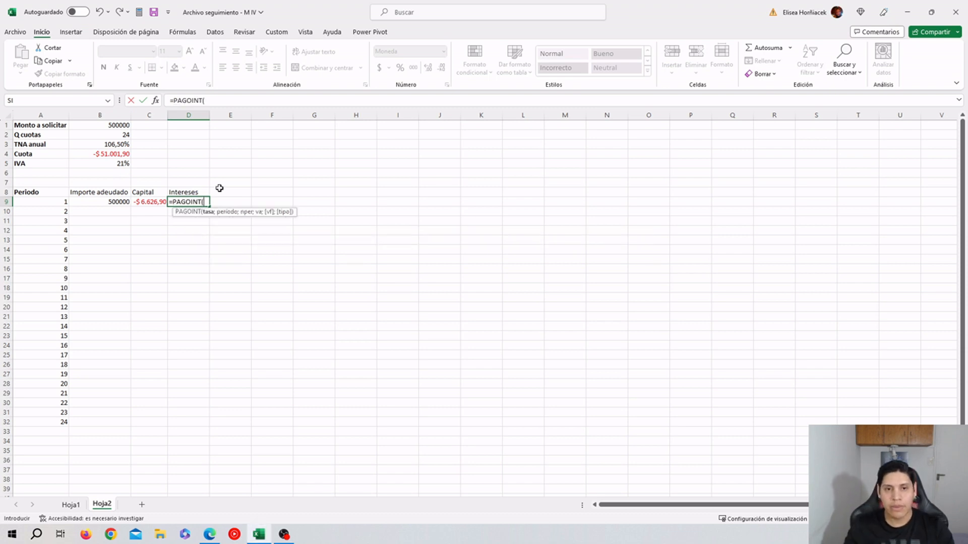
pyautogui.click(156, 100)
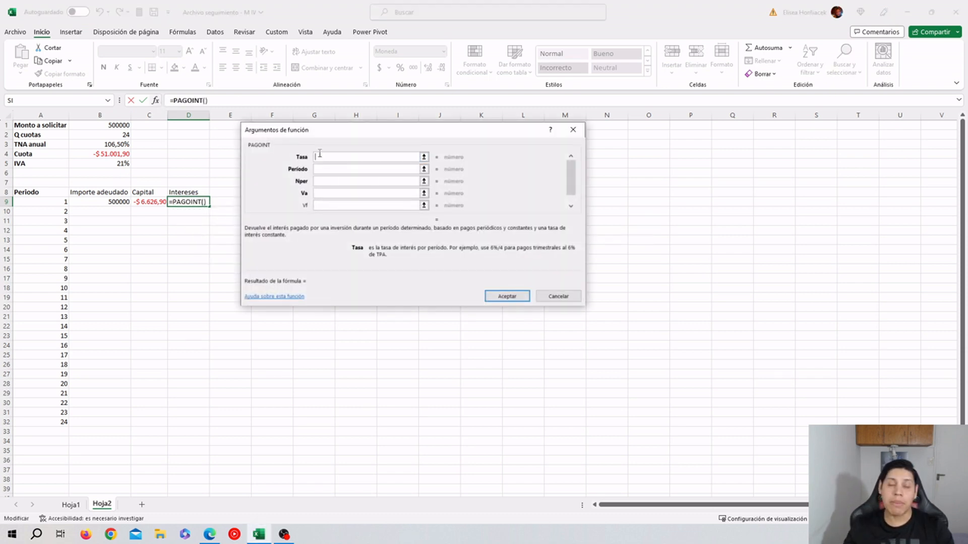
pyautogui.click(124, 145)
pyautogui.press('F4')
pyautogui.write('/12')
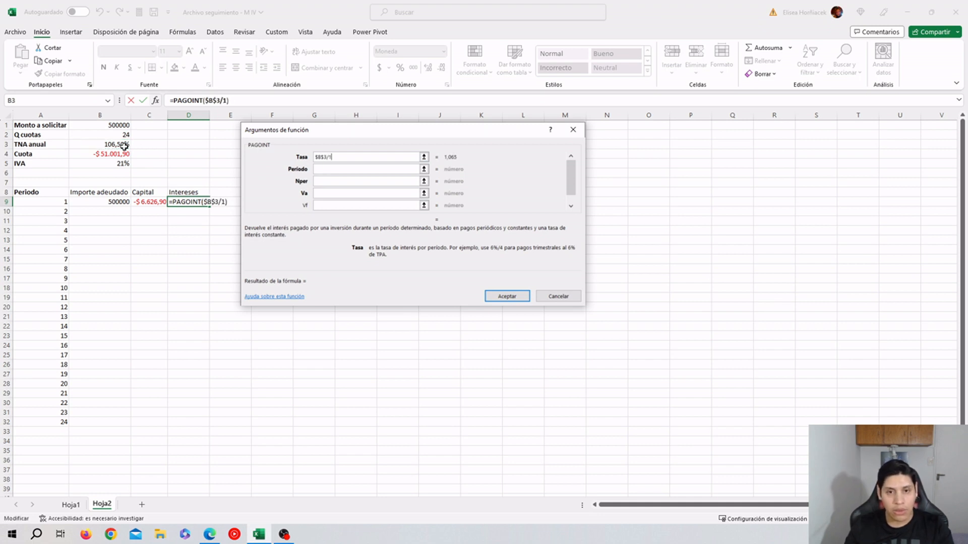
# Complete the PAGOINT formula in D9 with Período A9, Nper $B$2 and Va $B$1
pyautogui.click(328, 170)
pyautogui.click(65, 202)
pyautogui.click(338, 182)
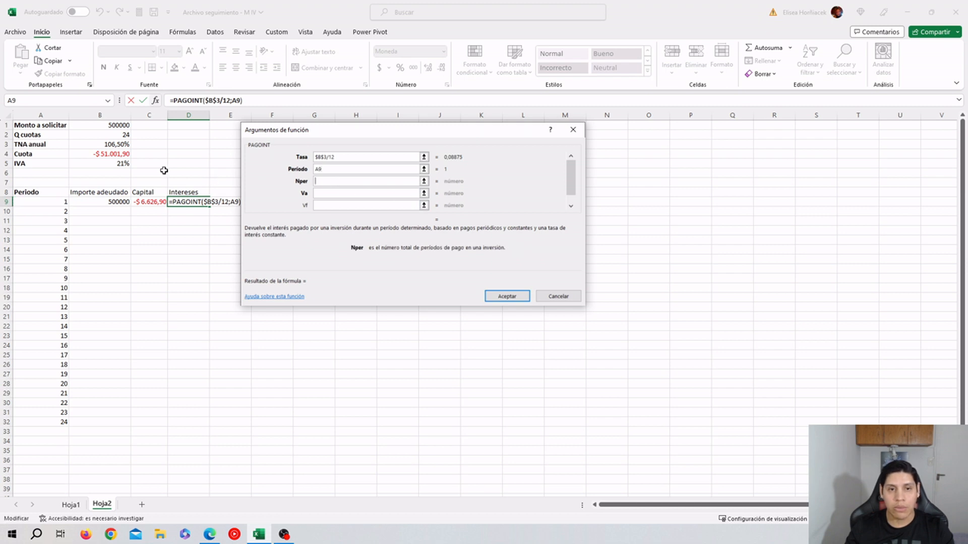
pyautogui.click(124, 135)
pyautogui.press('F4')
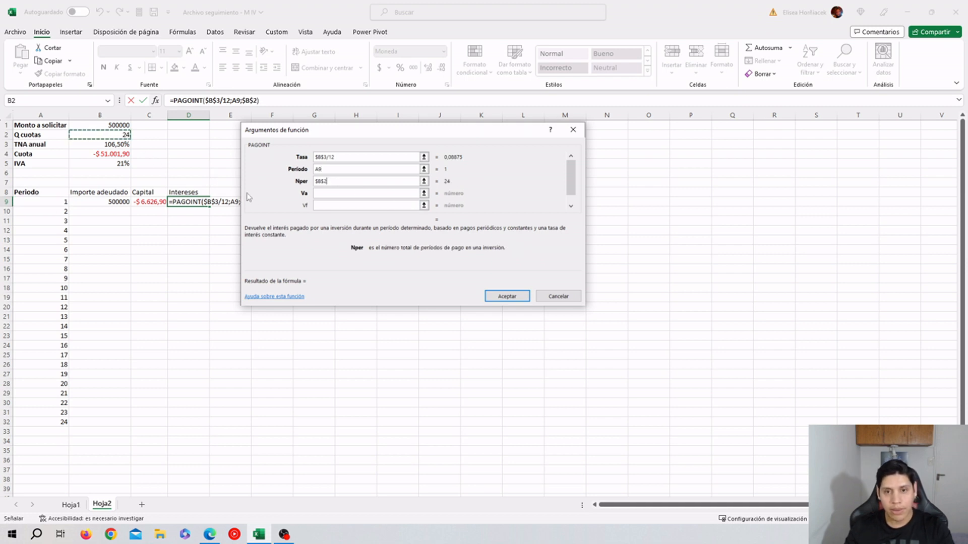
pyautogui.click(327, 194)
pyautogui.click(122, 127)
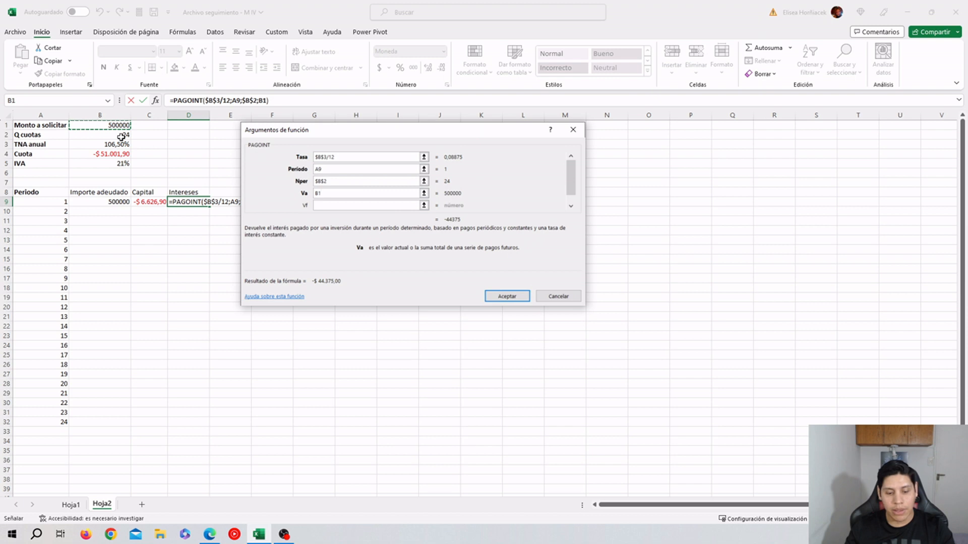
pyautogui.press('F4')
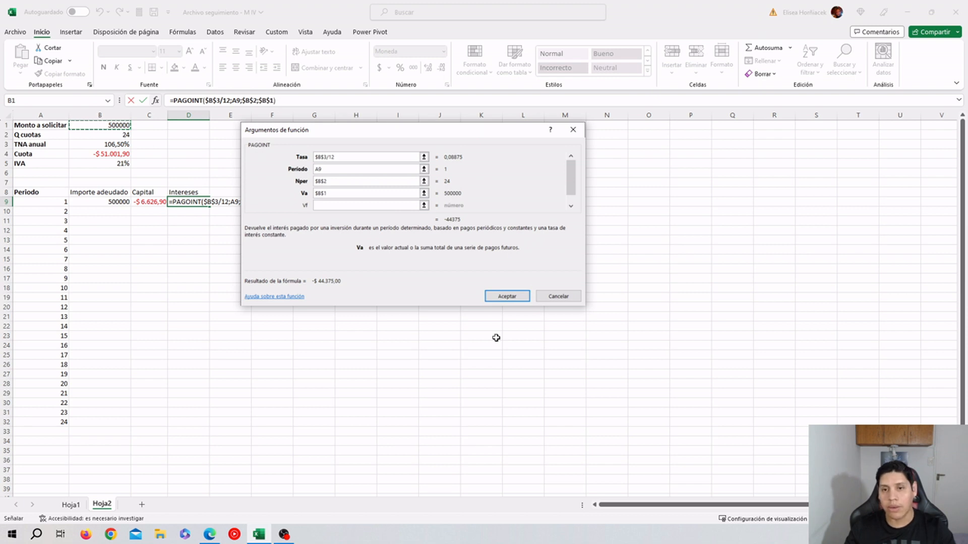
pyautogui.click(511, 298)
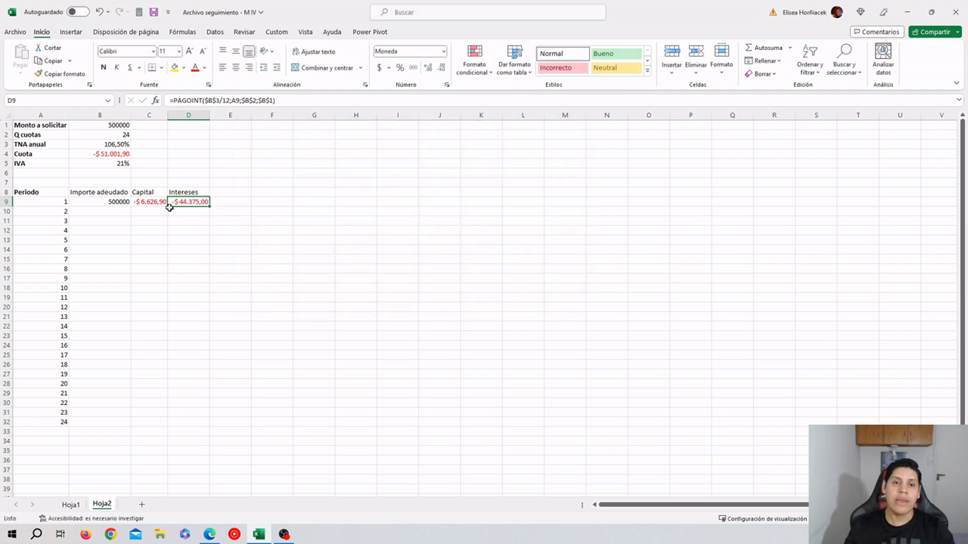
# Enter the heading Cuota s/IVA in E8
pyautogui.click(225, 193)
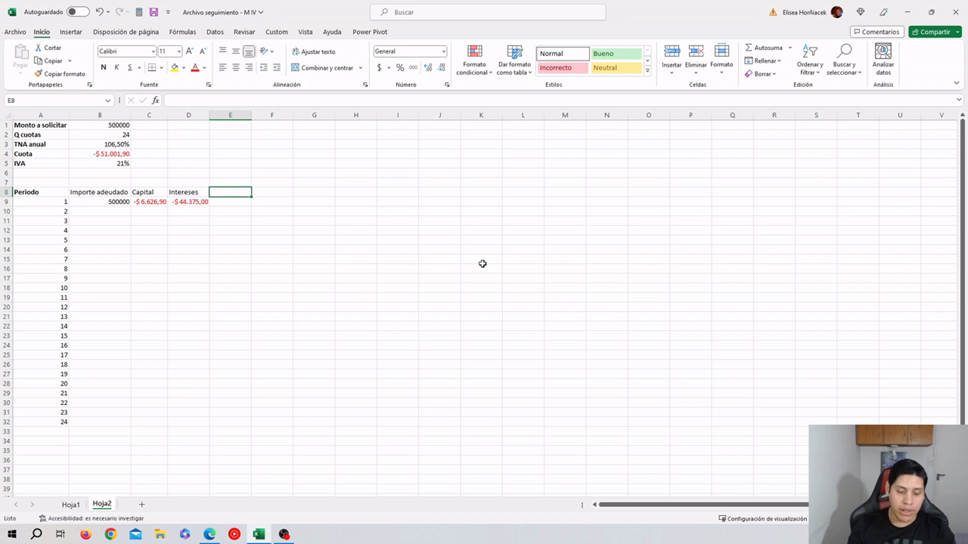
pyautogui.write('Cuota s/IVA')
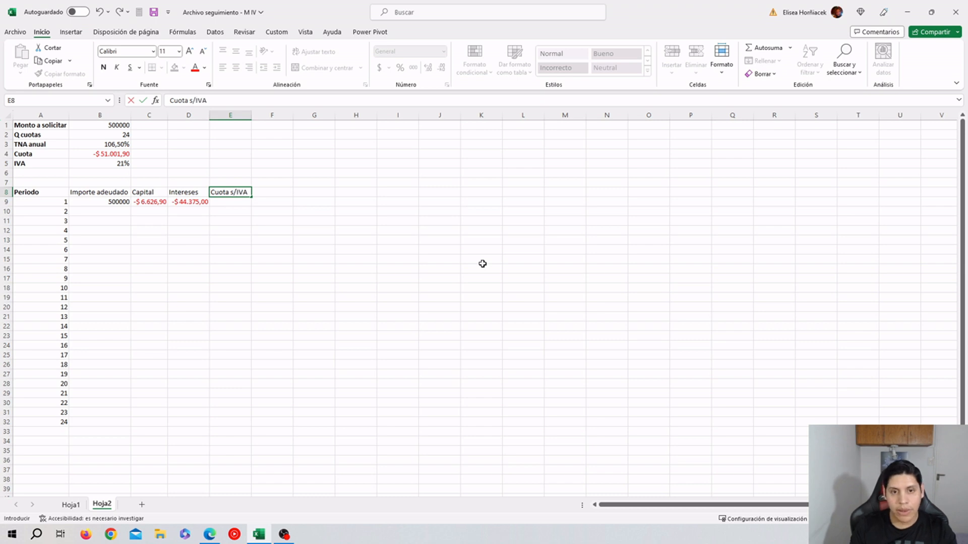
pyautogui.press('Return')
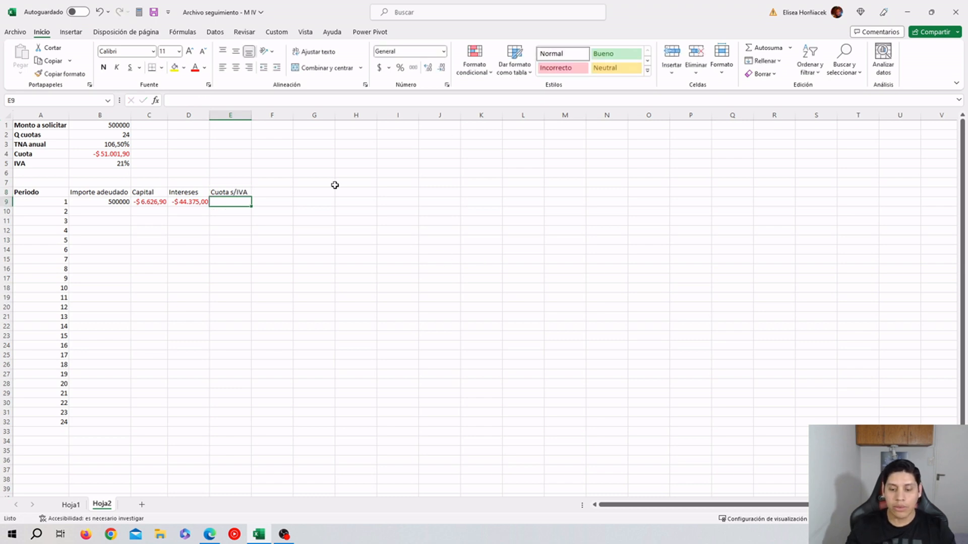
# Enter the formula =D9+C9 in E9 for the first instalment without IVA, and fit column E to its contents
pyautogui.write('=')
pyautogui.press('Left')
pyautogui.write('+')
pyautogui.press('Left')
pyautogui.press('Left')
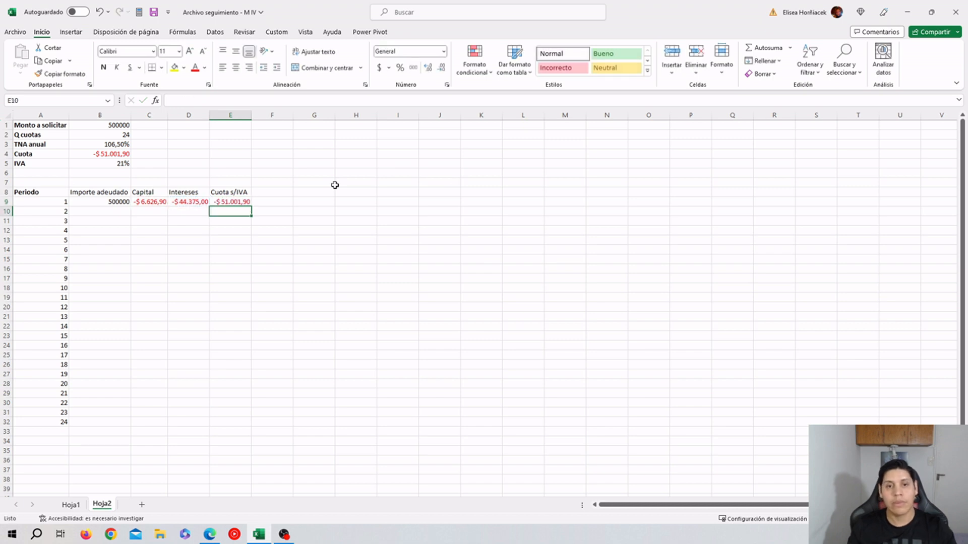
pyautogui.doubleClick(252, 115)
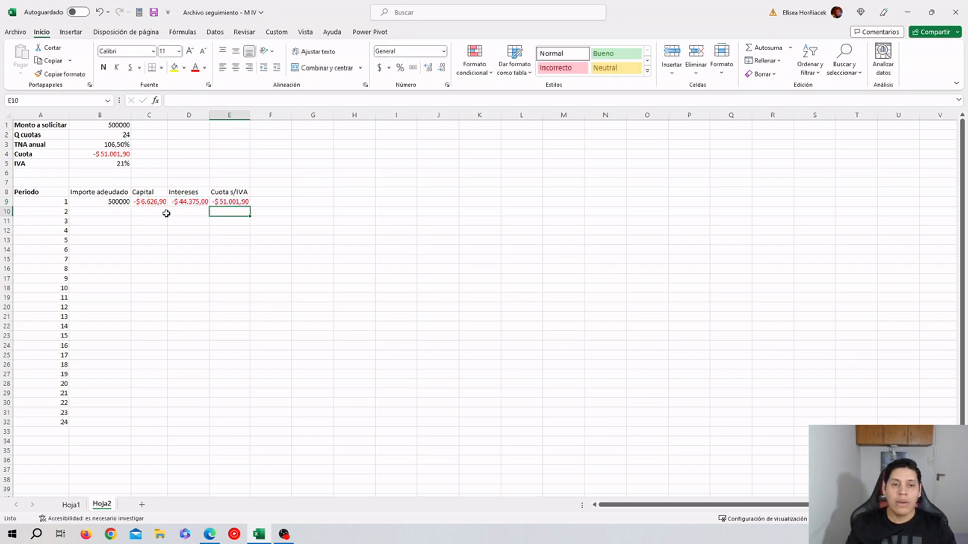
# Enter the formula =B9+C9 in B10 for the amount owed in the second period
pyautogui.click(108, 211)
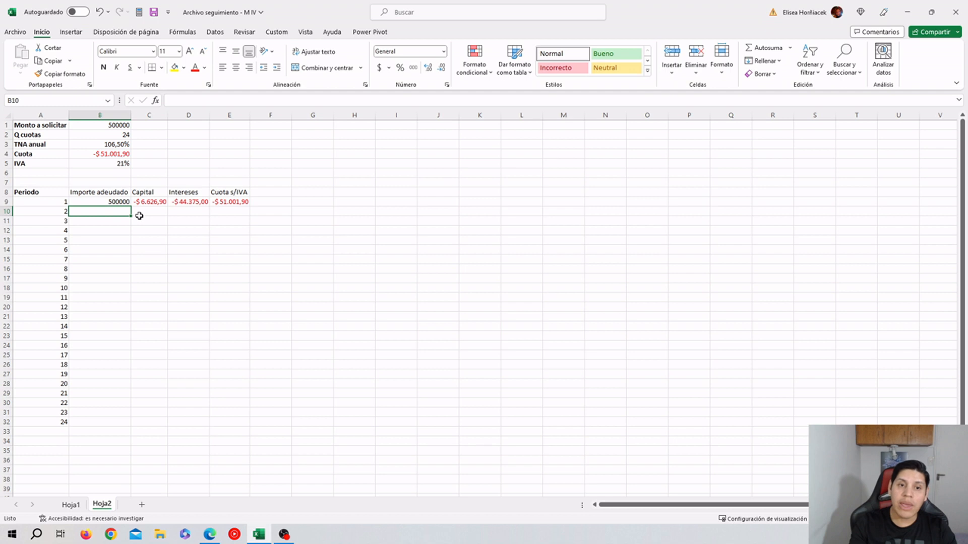
pyautogui.write('=')
pyautogui.press('Up')
pyautogui.write('+')
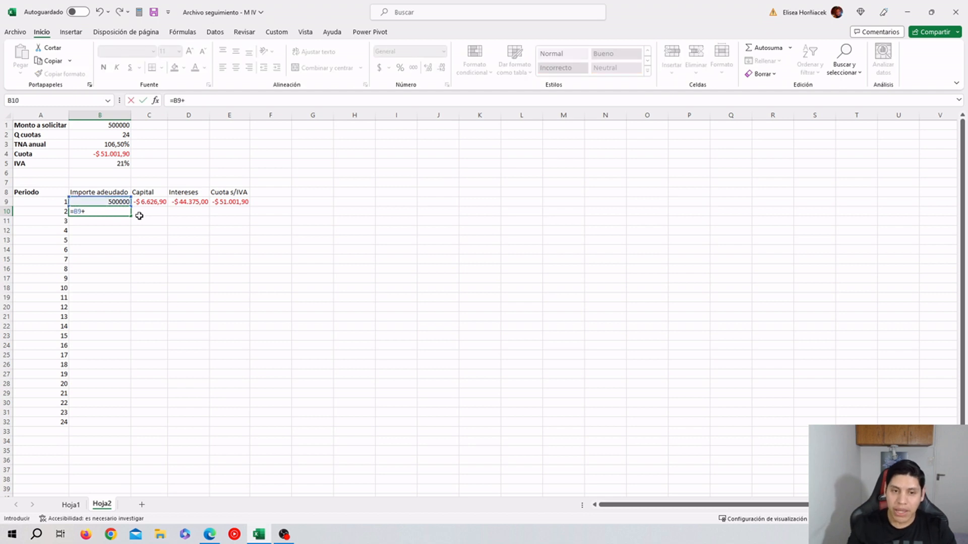
pyautogui.press('Right')
pyautogui.press('Up')
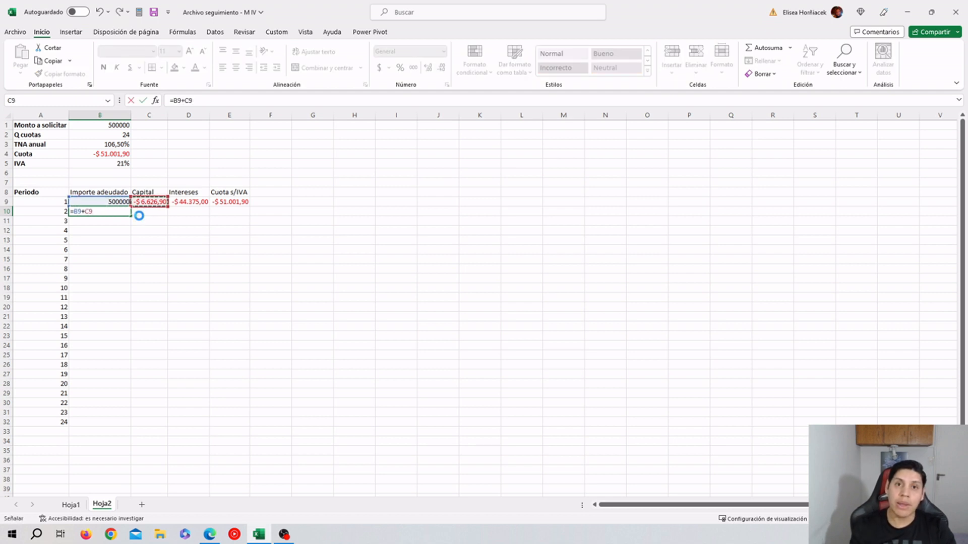
pyautogui.press('Return')
pyautogui.press('Up')
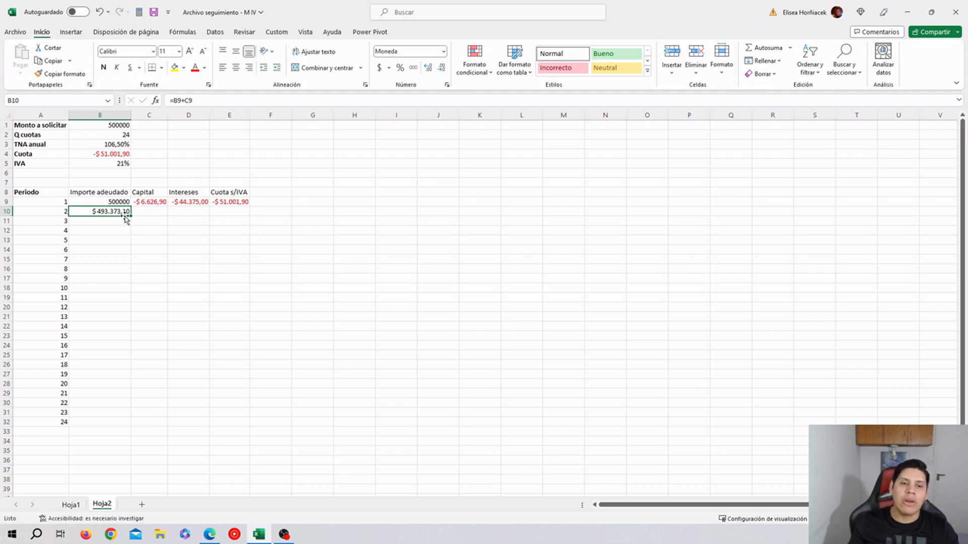
pyautogui.click(146, 202)
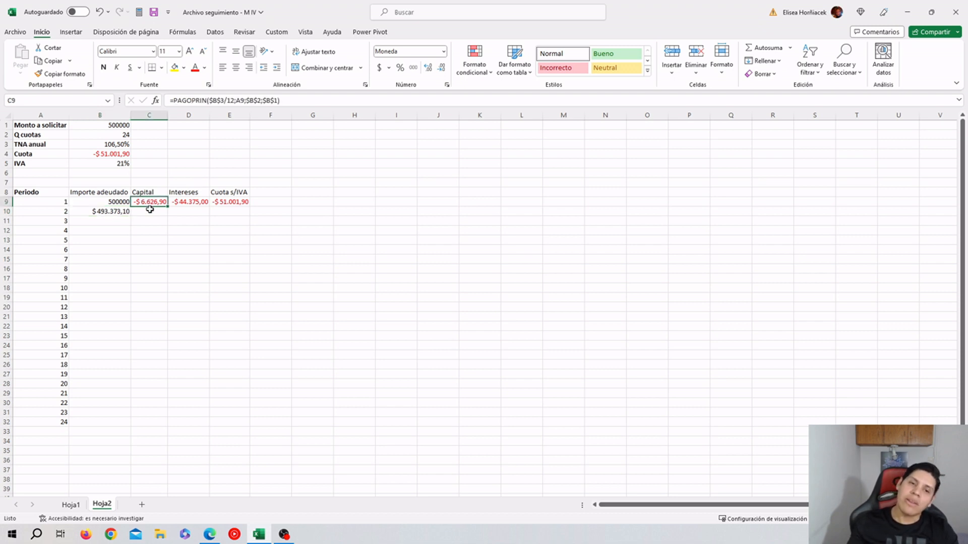
# Enter the heading IVA in F8
pyautogui.click(254, 193)
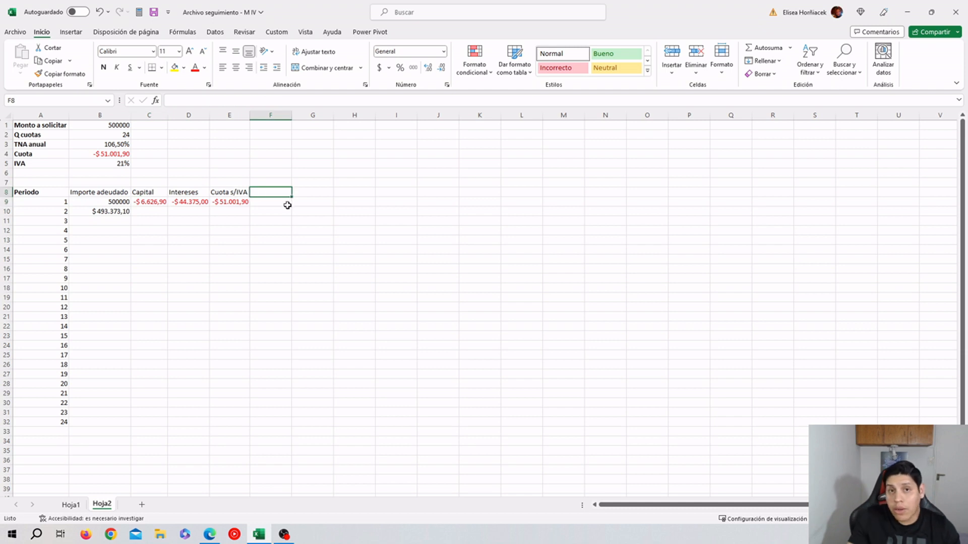
pyautogui.write('iva')
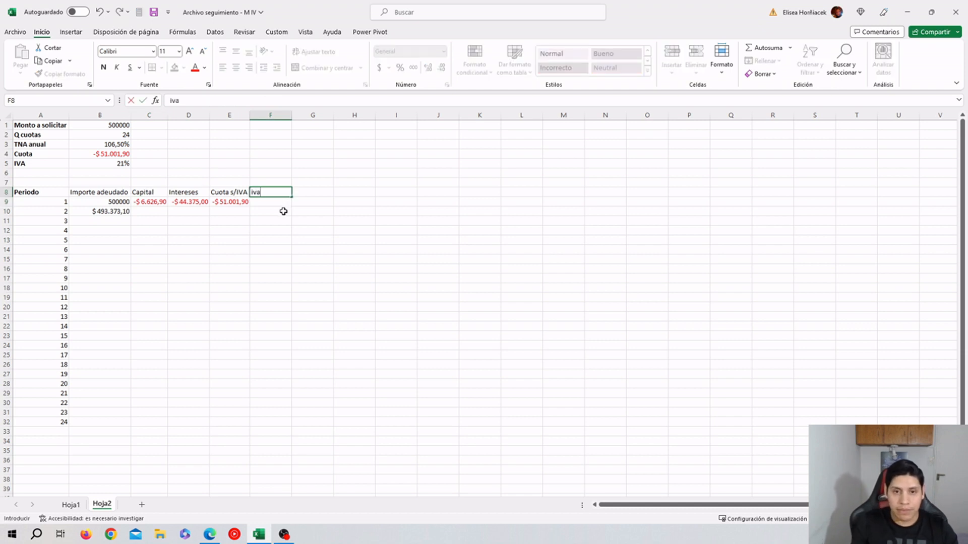
pyautogui.press('BackSpace')
pyautogui.press('BackSpace')
pyautogui.press('BackSpace')
pyautogui.write('IVA')
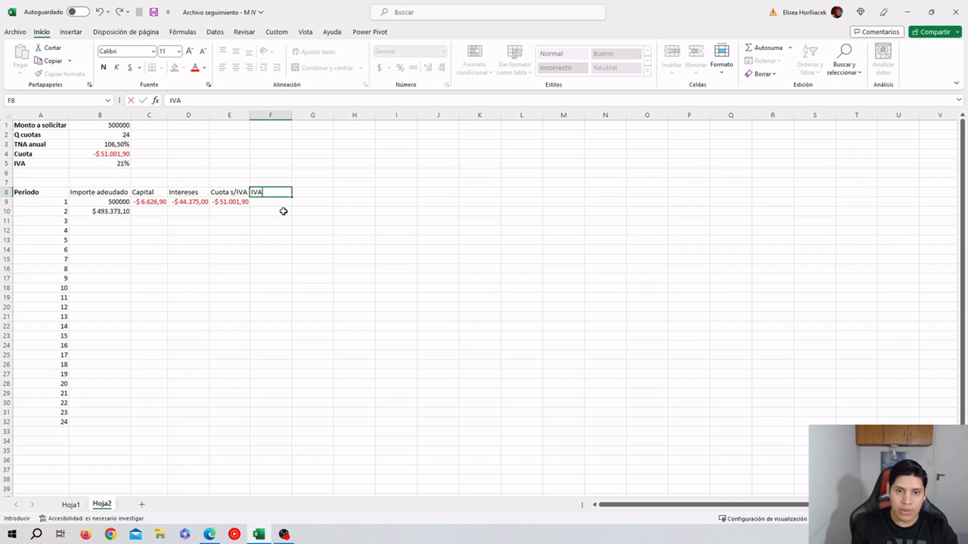
# Enter the heading Importe c/IVA in G8
pyautogui.press('Tab')
pyautogui.write('Cuo')
pyautogui.press('BackSpace')
pyautogui.press('BackSpace')
pyautogui.press('BackSpace')
pyautogui.write('Impo')
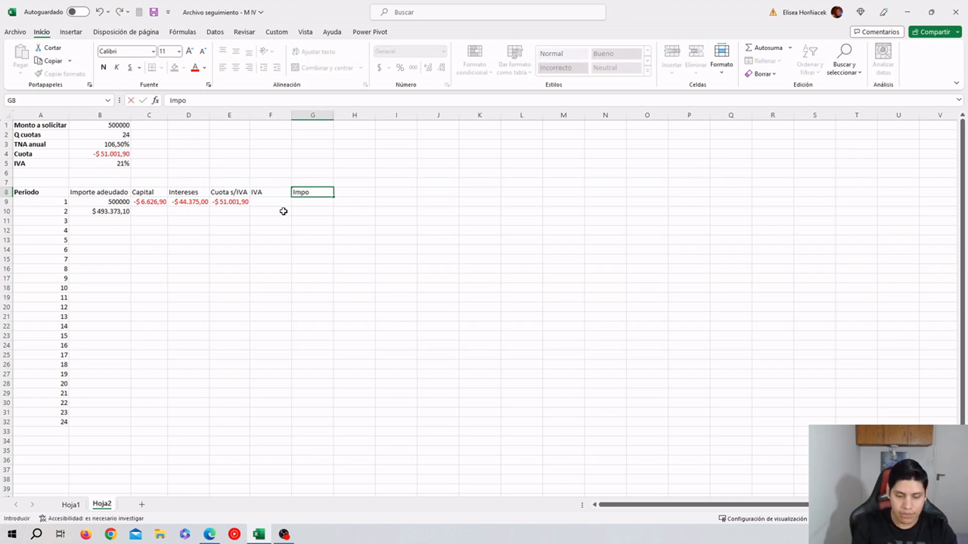
pyautogui.write('rte cuota top')
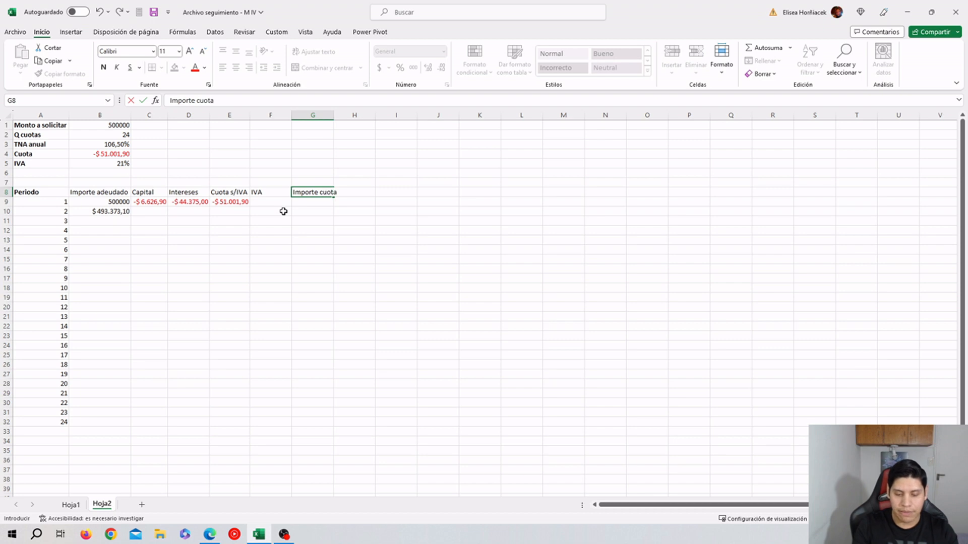
pyautogui.press('BackSpace')
pyautogui.press('BackSpace')
pyautogui.press('BackSpace')
pyautogui.press('BackSpace')
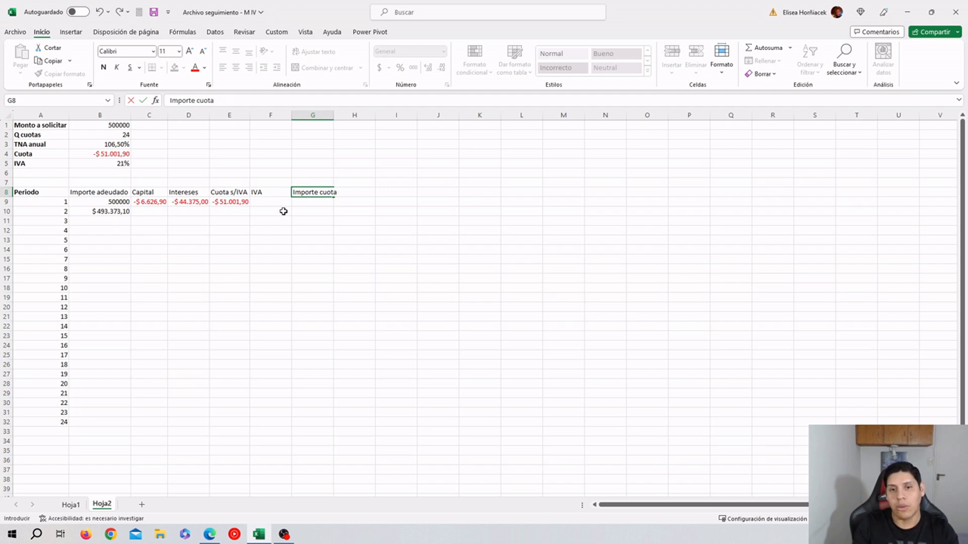
pyautogui.press('BackSpace')
pyautogui.press('BackSpace')
pyautogui.write('/IVA')
pyautogui.press('Return')
# Center and bold the table headings in A8:G8, and widen column G to fit its heading
pyautogui.moveTo(307, 192); pyautogui.dragTo(48, 192)
pyautogui.click(235, 67)
pyautogui.click(104, 67)
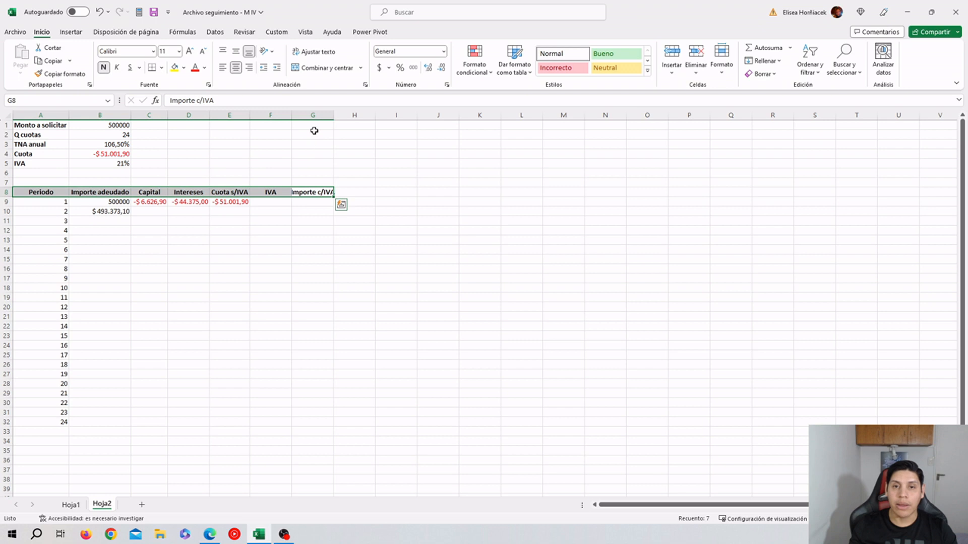
pyautogui.click(332, 201)
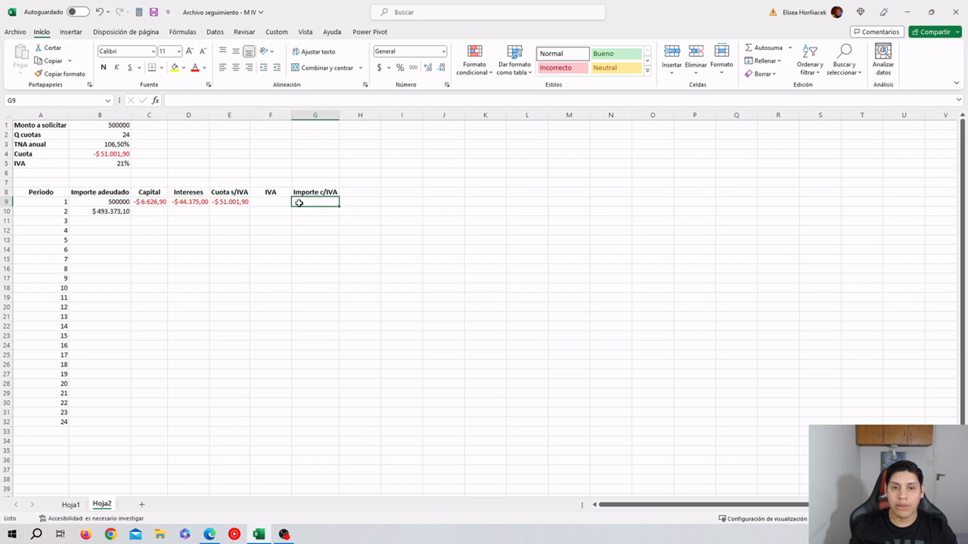
# Enter the formula =D9*$B$5 in F9 to calculate the IVA on the first period's interest
pyautogui.click(270, 209)
pyautogui.click(269, 203)
pyautogui.write('=')
pyautogui.press('Left')
pyautogui.press('Left')
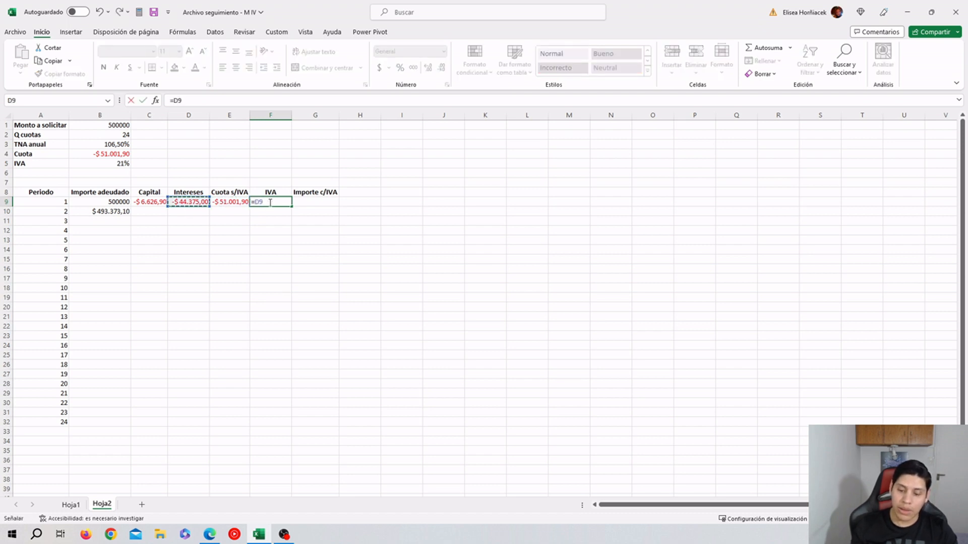
pyautogui.write('*')
pyautogui.click(121, 167)
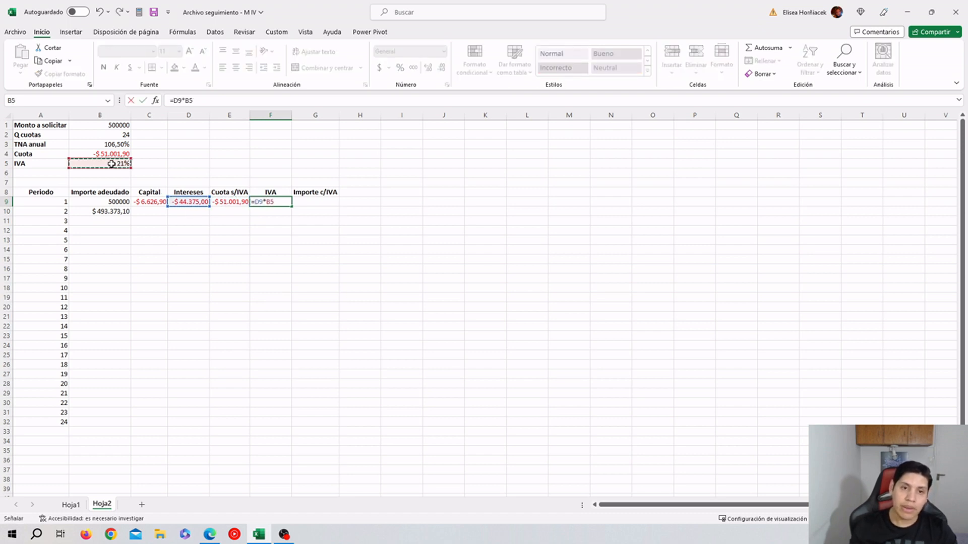
pyautogui.doubleClick(191, 101)
pyautogui.press('F4')
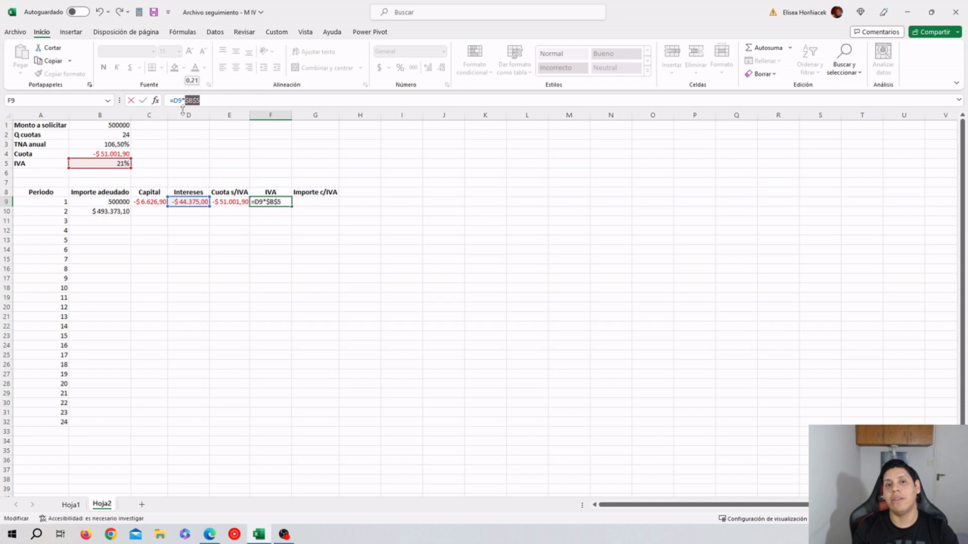
pyautogui.press('Return')
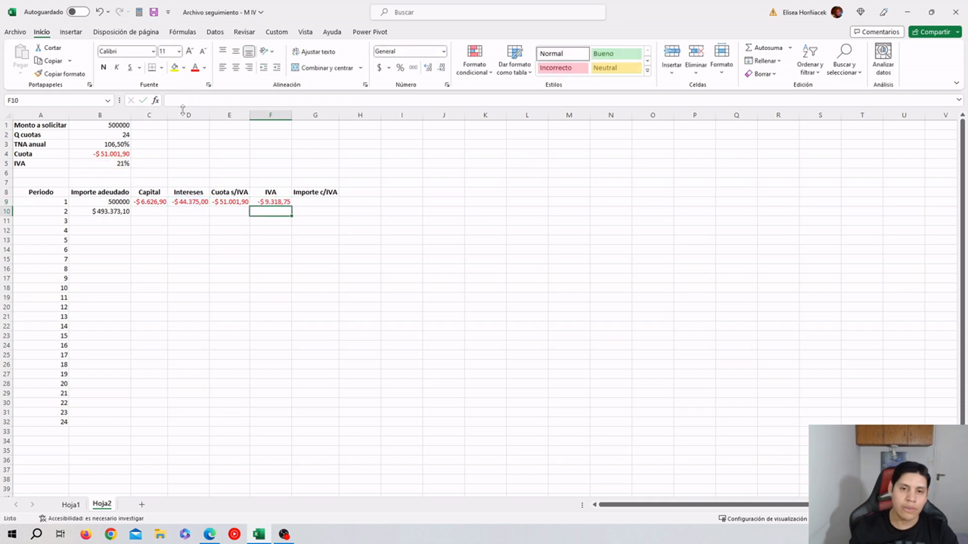
# Enter the formula =F9+E9 in G9 for the first period's instalment including IVA
pyautogui.click(313, 200)
pyautogui.write('=')
pyautogui.press('Left')
pyautogui.write('+')
pyautogui.press('Left')
pyautogui.press('Left')
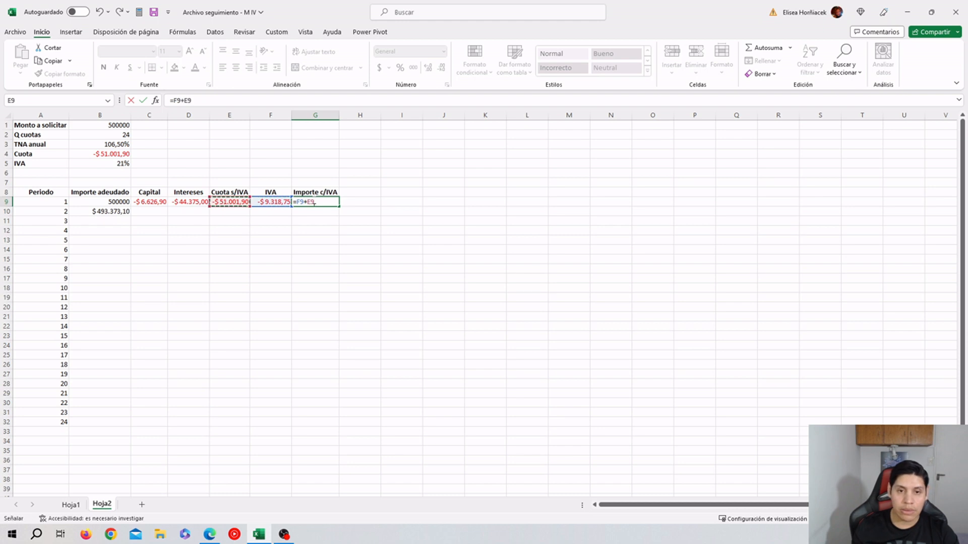
pyautogui.press('Return')
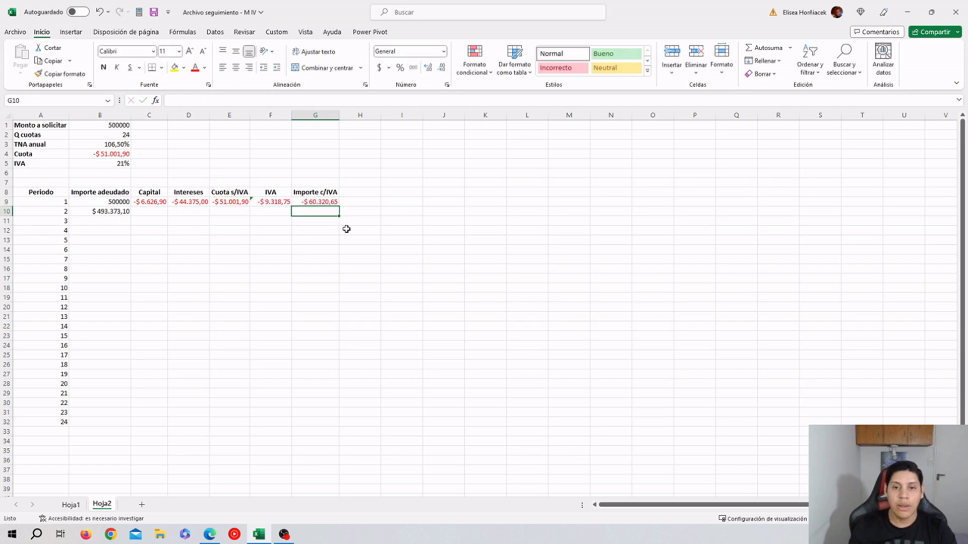
pyautogui.click(309, 201)
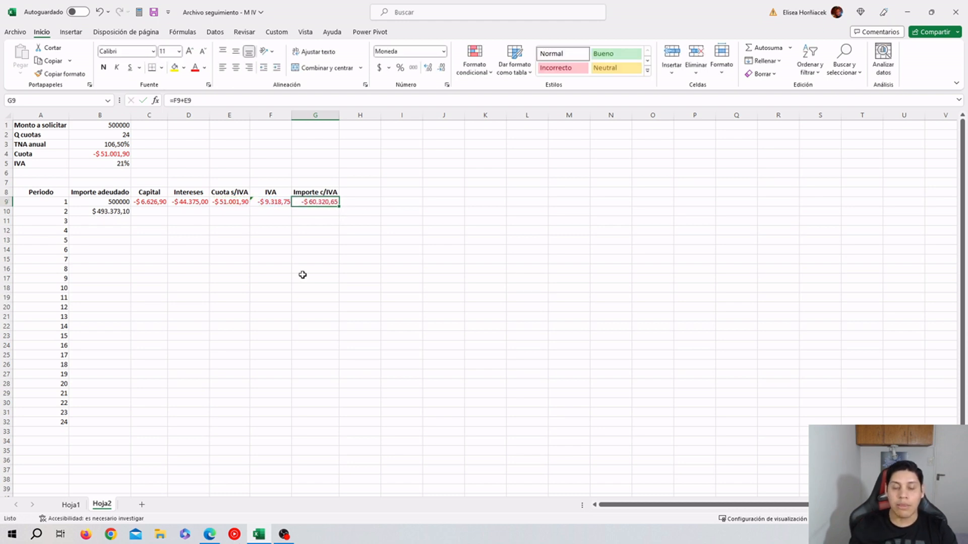
# Switch to the Banco Nación simulation in the browser, check the first instalment's total monthly cost and IVA, and return to the Excel sheet
pyautogui.click(209, 534)
pyautogui.scroll(-2, 689, 311)
pyautogui.doubleClick(701, 271)
pyautogui.doubleClick(550, 270)
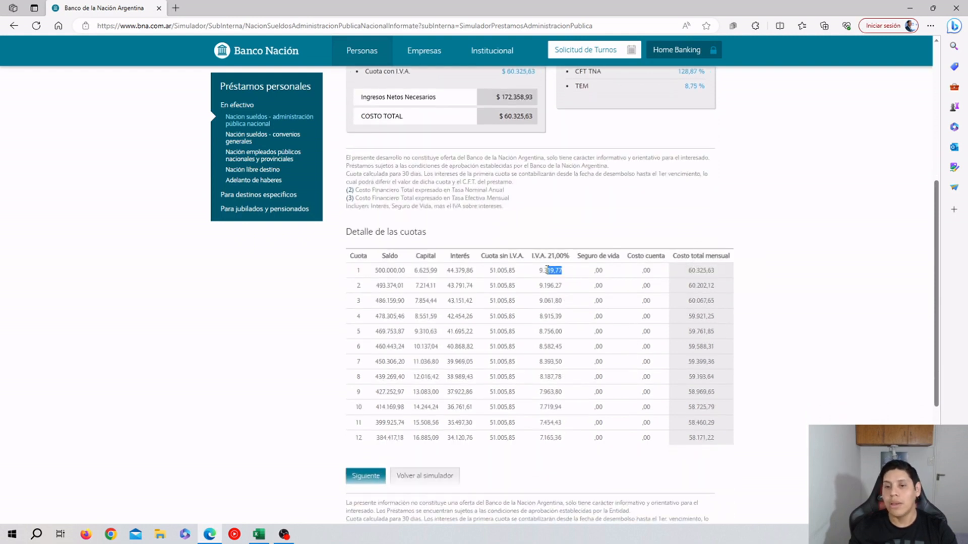
pyautogui.hotkey('ctrl', 'c')
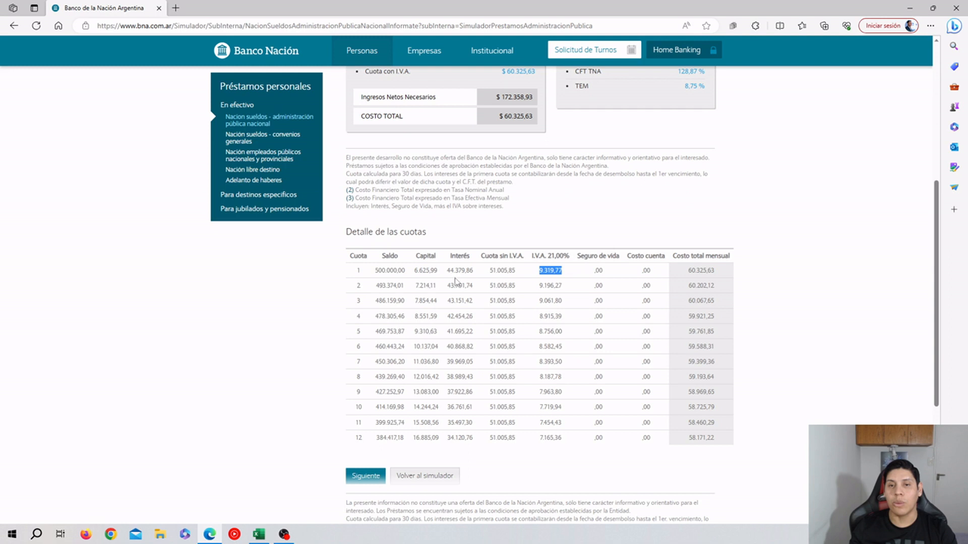
pyautogui.click(259, 534)
pyautogui.click(294, 382)
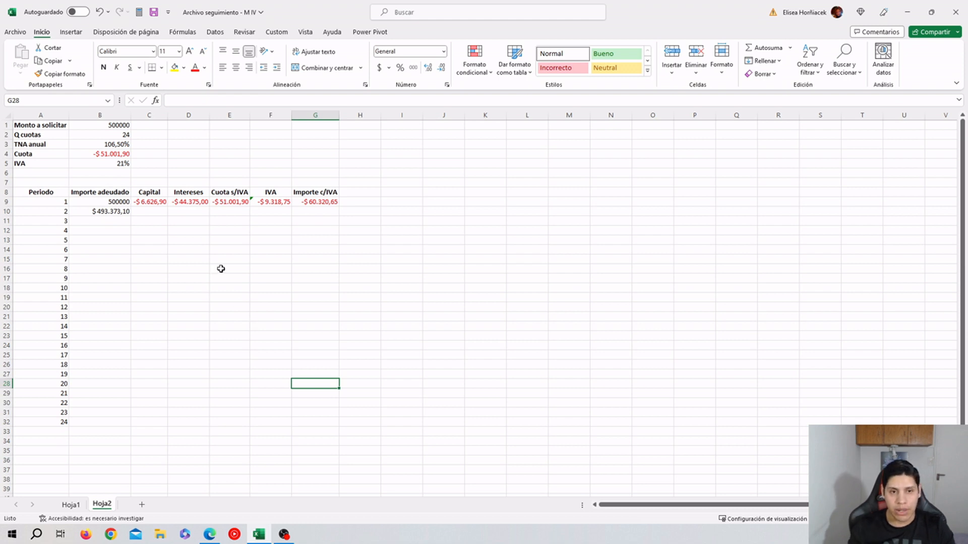
# Fill the amount owed formula from B10 down to B32
pyautogui.click(114, 211)
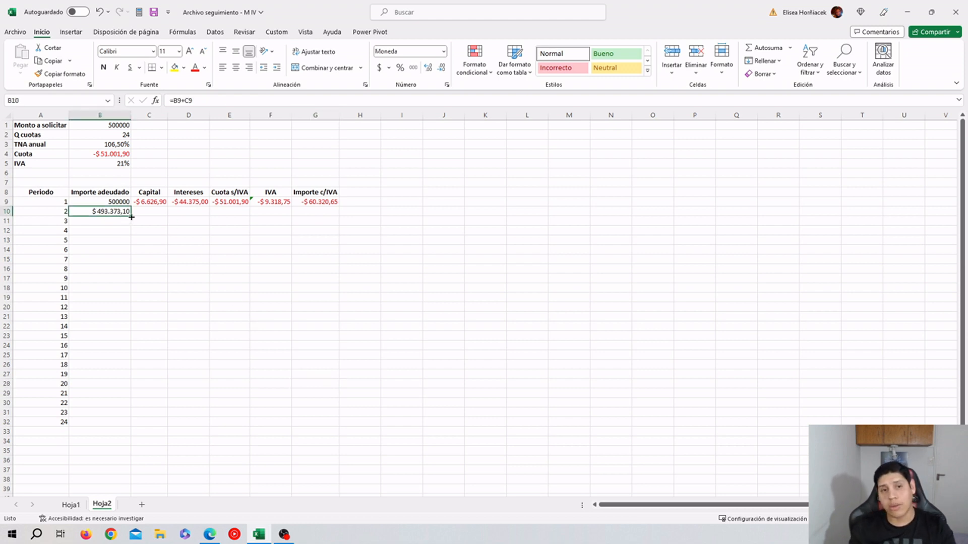
pyautogui.moveTo(131, 216); pyautogui.dragTo(132, 426)
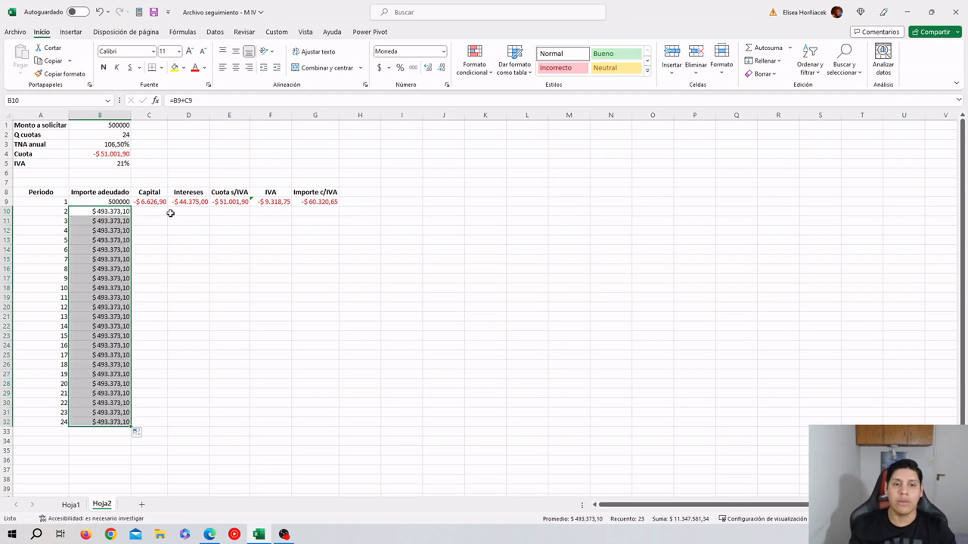
pyautogui.click(91, 214)
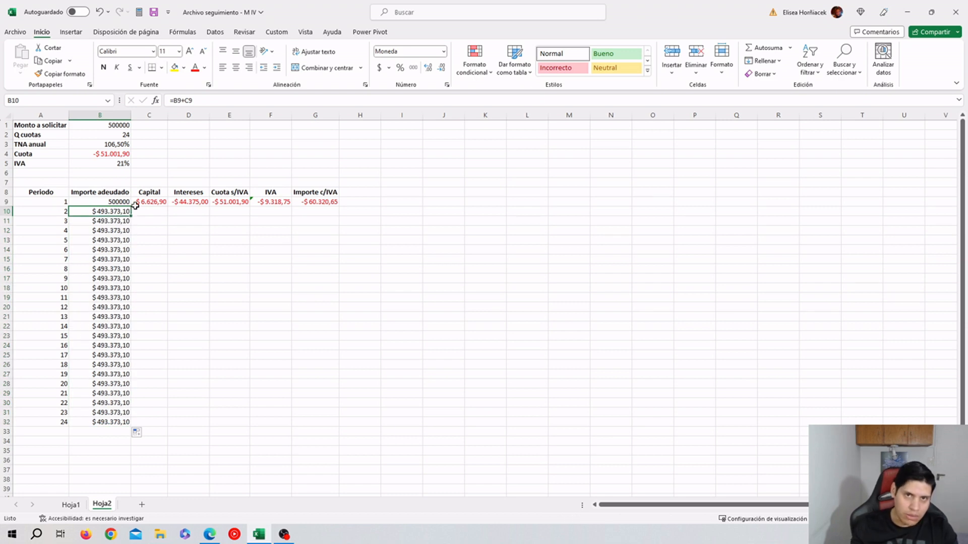
# Fill the formulas in C9:G9 down to row 32 and widen column C to fit its values
pyautogui.moveTo(157, 202); pyautogui.dragTo(328, 204)
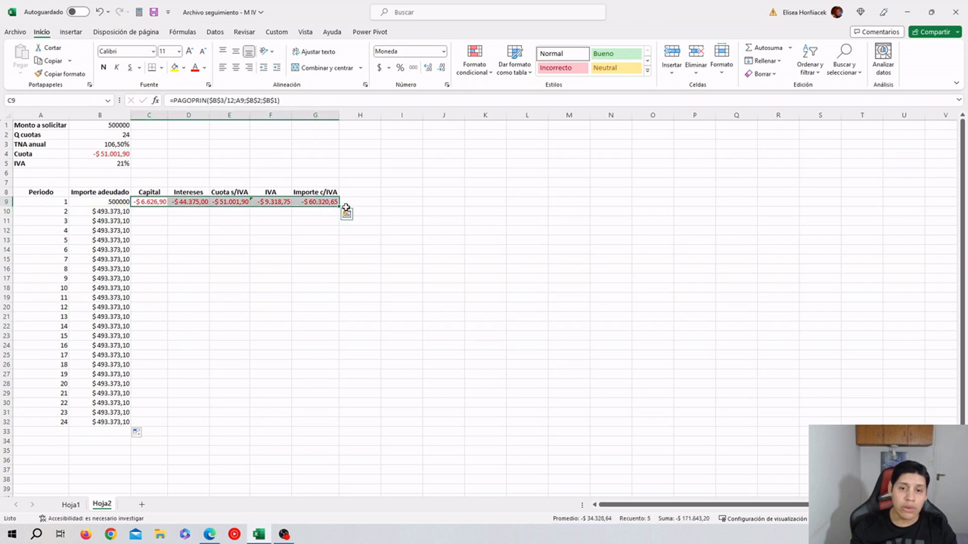
pyautogui.doubleClick(340, 205)
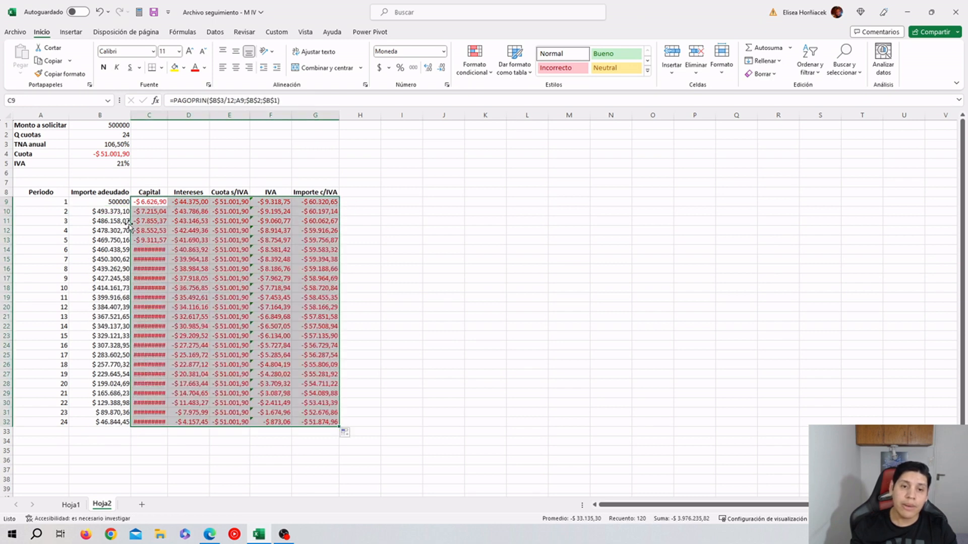
pyautogui.doubleClick(168, 114)
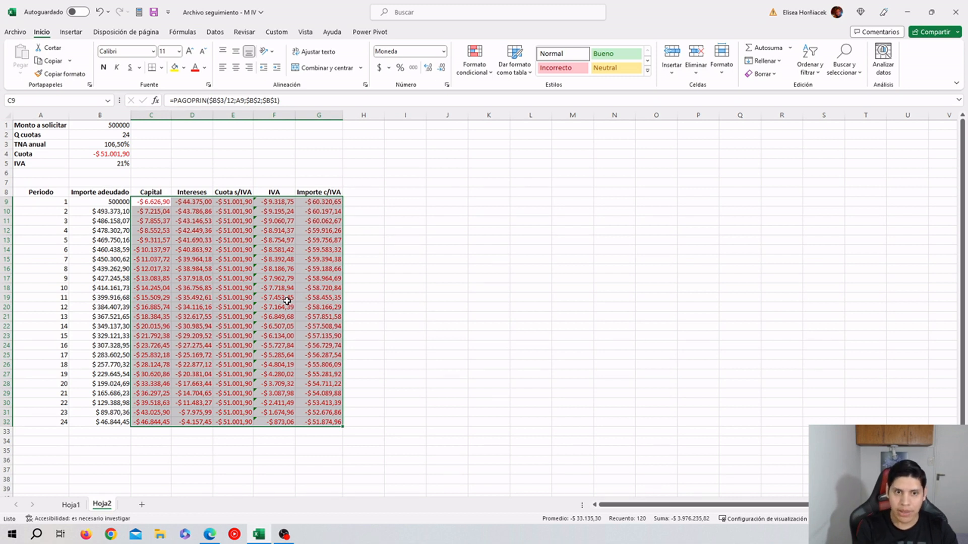
# Review how the capital, interest and amount owed develop over the 24 periods
pyautogui.click(156, 208)
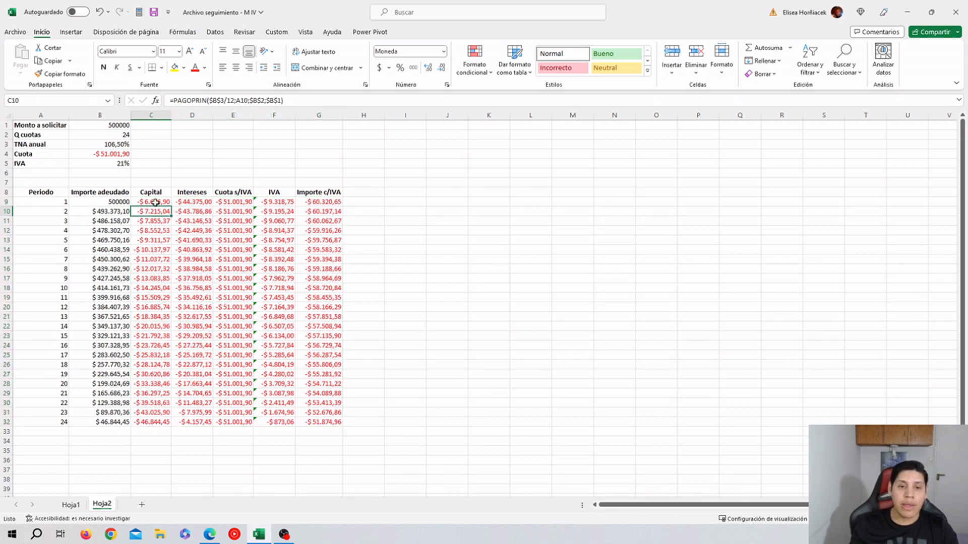
pyautogui.click(155, 202)
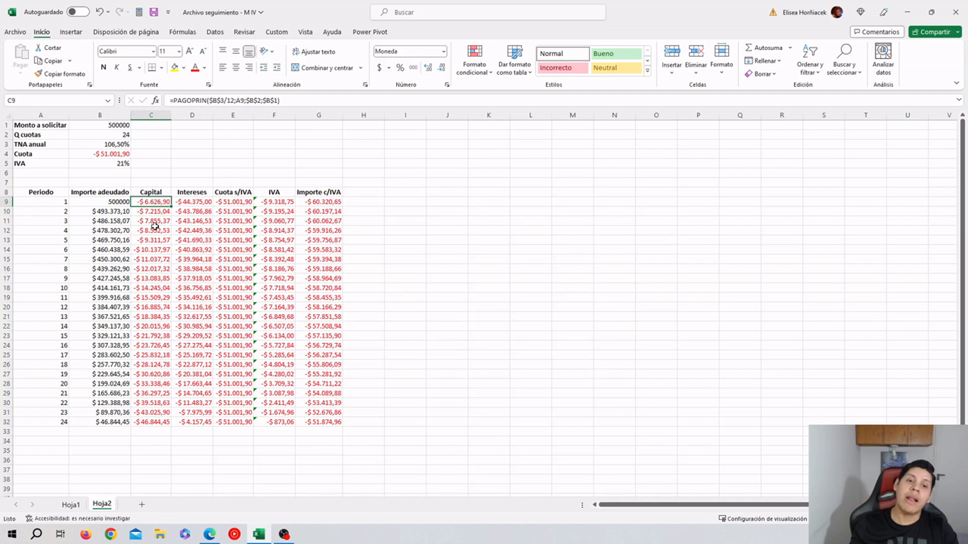
pyautogui.moveTo(187, 207); pyautogui.dragTo(187, 422)
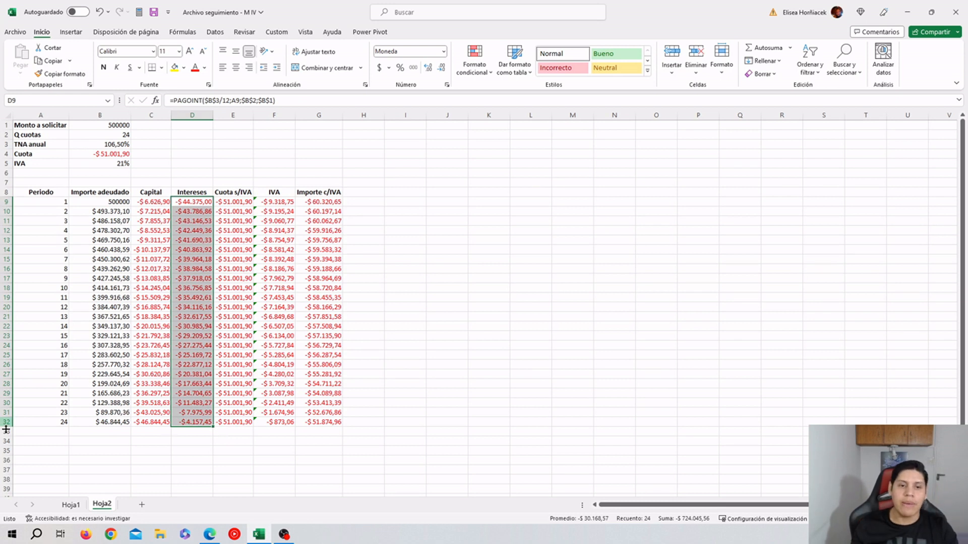
pyautogui.click(115, 336)
pyautogui.moveTo(115, 335); pyautogui.dragTo(114, 412)
pyautogui.moveTo(112, 203); pyautogui.dragTo(115, 212)
# Apply the accounting number format to the first period's amount owed in B9
pyautogui.click(115, 203)
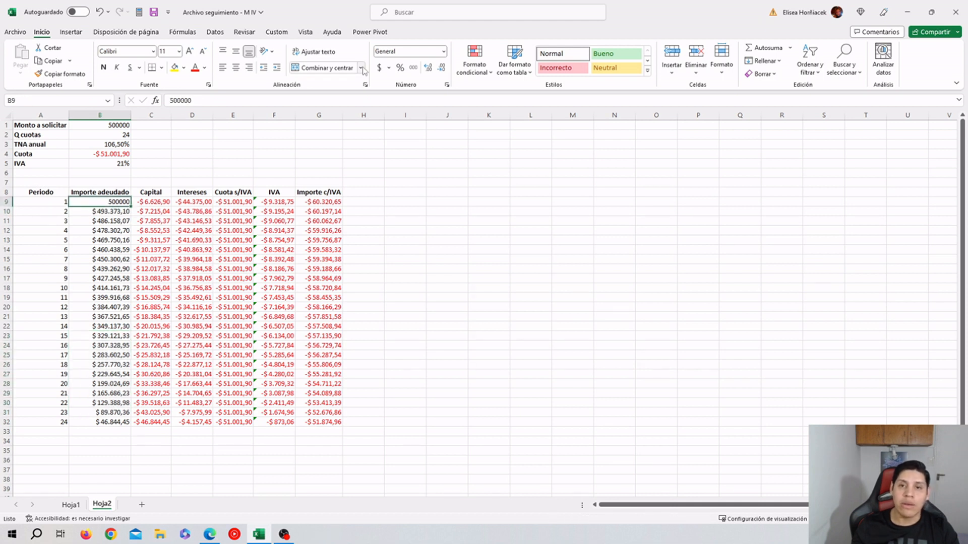
pyautogui.click(379, 67)
pyautogui.click(126, 212)
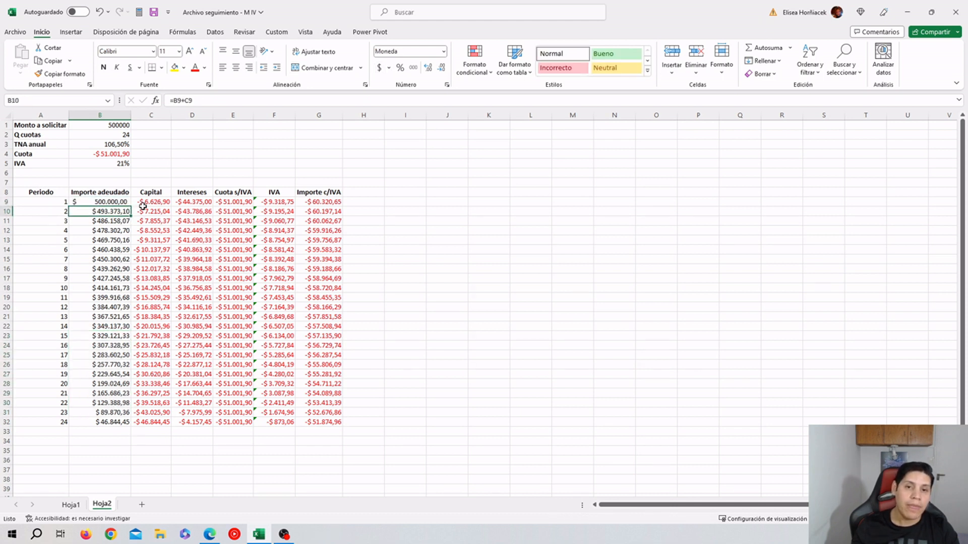
# Examine the Cuota s/IVA, IVA and Intereses columns and compare the first and last instalments including IVA
pyautogui.moveTo(241, 202); pyautogui.dragTo(232, 422)
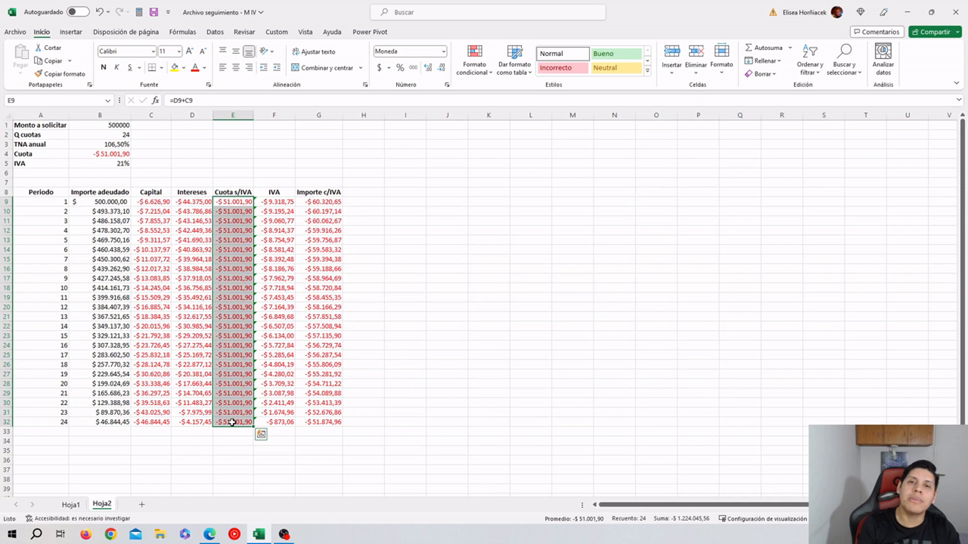
pyautogui.moveTo(275, 202); pyautogui.dragTo(280, 426)
pyautogui.moveTo(192, 202); pyautogui.dragTo(190, 423)
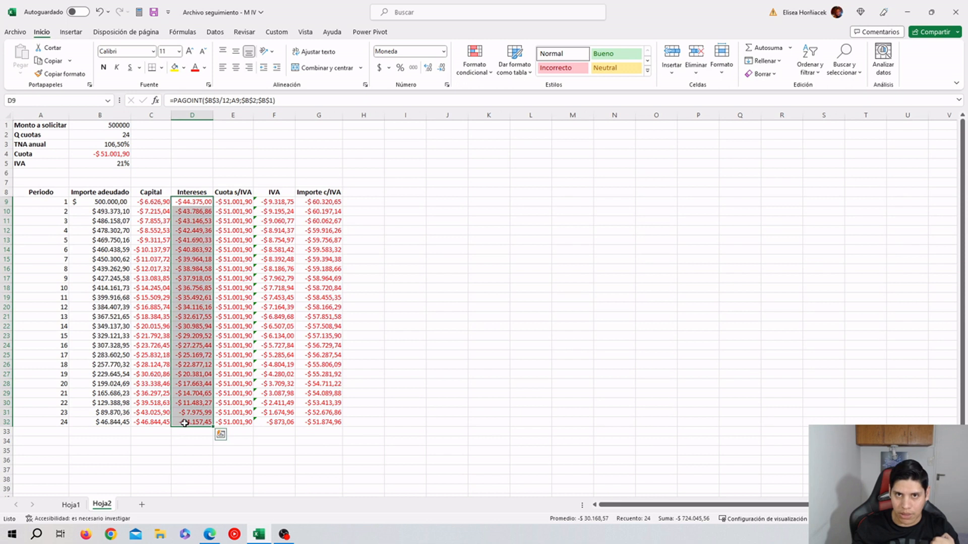
pyautogui.click(327, 202)
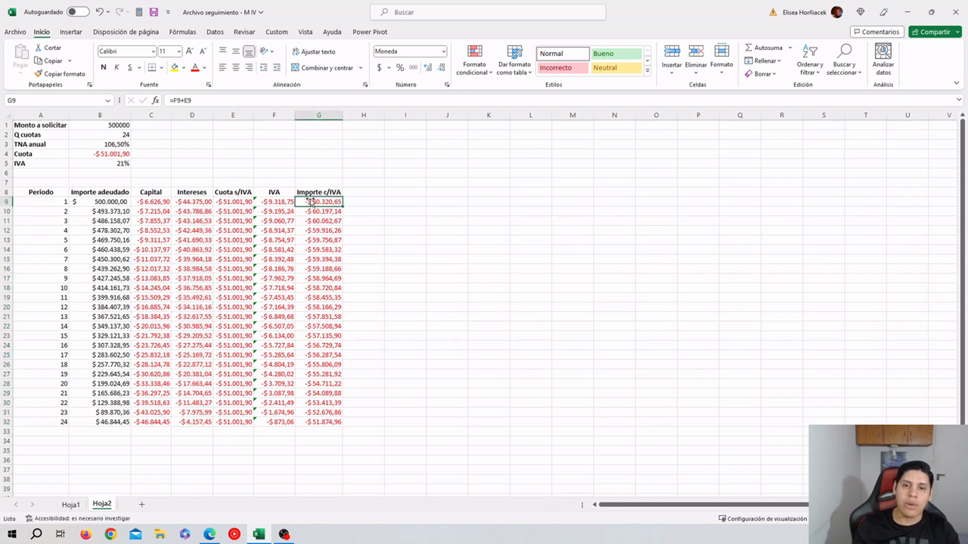
pyautogui.click(313, 422)
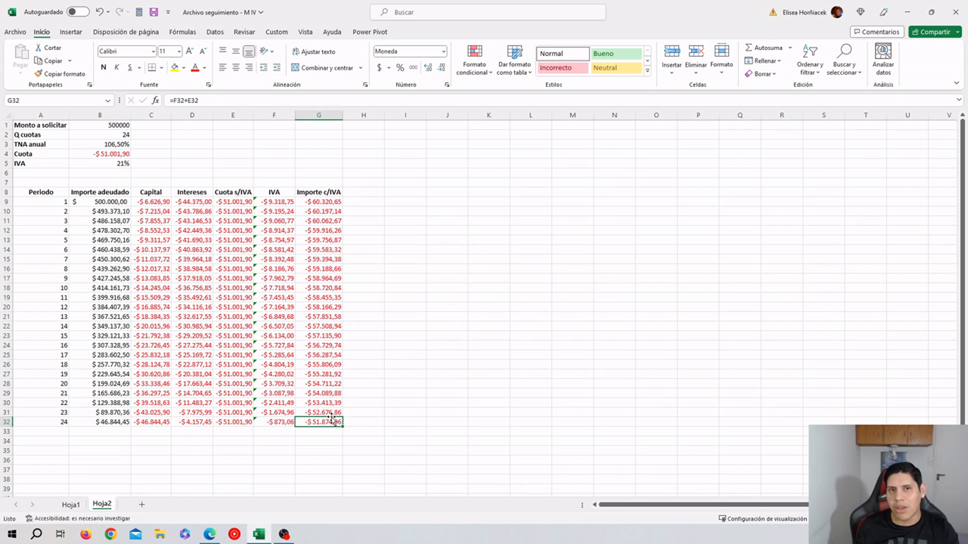
pyautogui.click(243, 422)
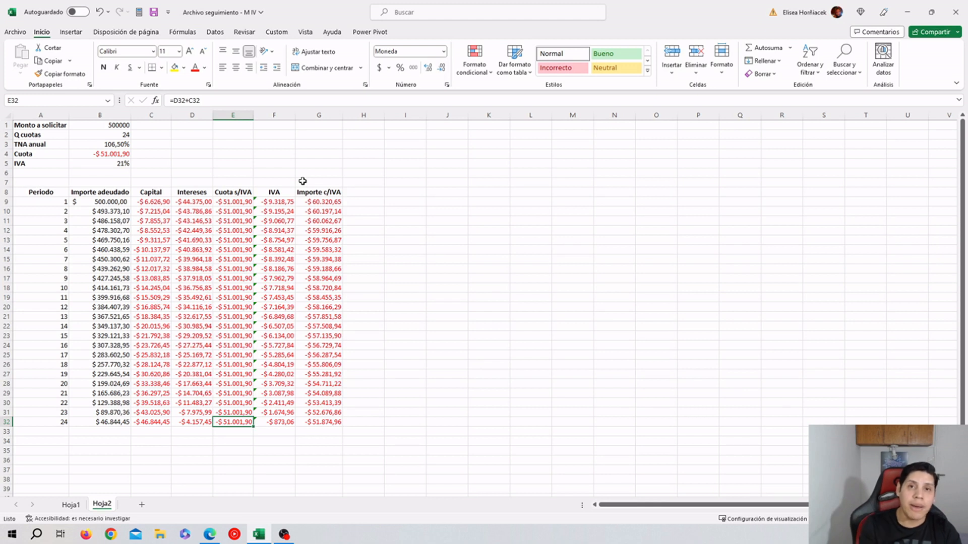
# Insert a column before Importe c/IVA and enter the heading Gtos Adm in G8
pyautogui.rightClick(316, 116)
pyautogui.click(322, 221)
pyautogui.click(312, 193)
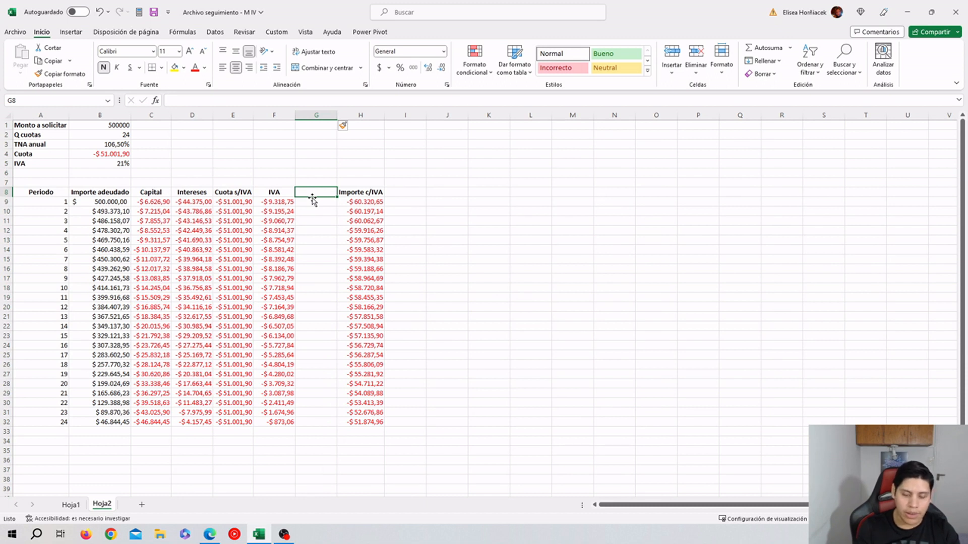
pyautogui.write('Gto')
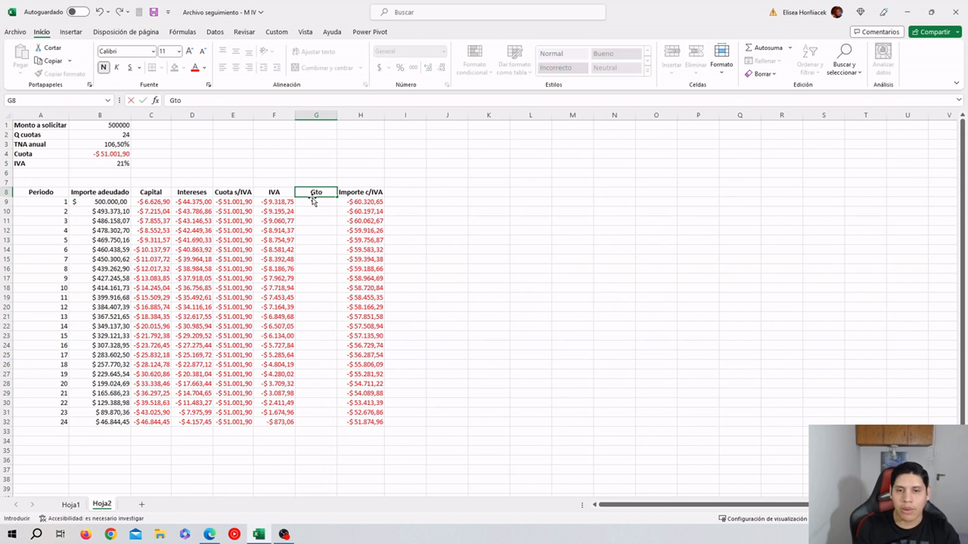
pyautogui.write('s Adm')
pyautogui.press('Return')
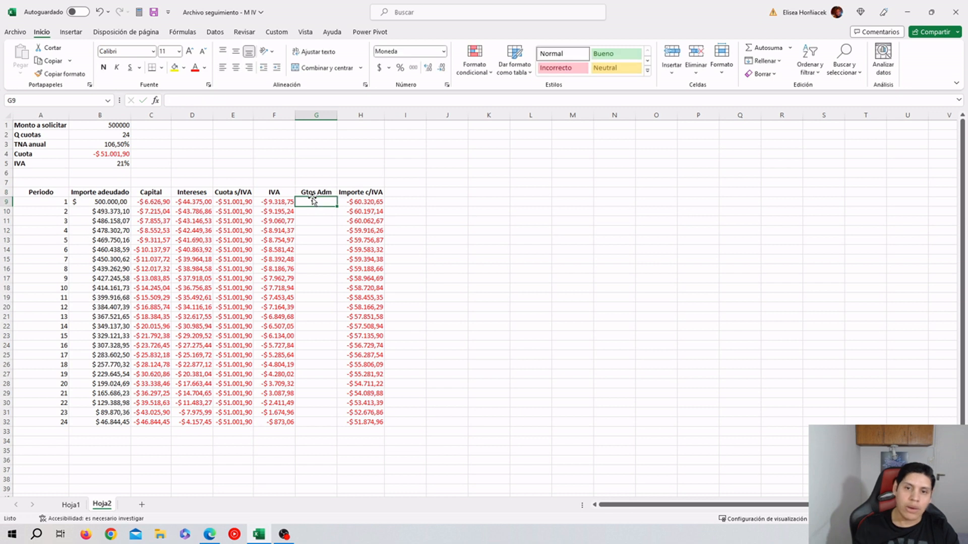
# Enter -100 in G9 as the first period's administrative expense
pyautogui.write('100')
pyautogui.press('Return')
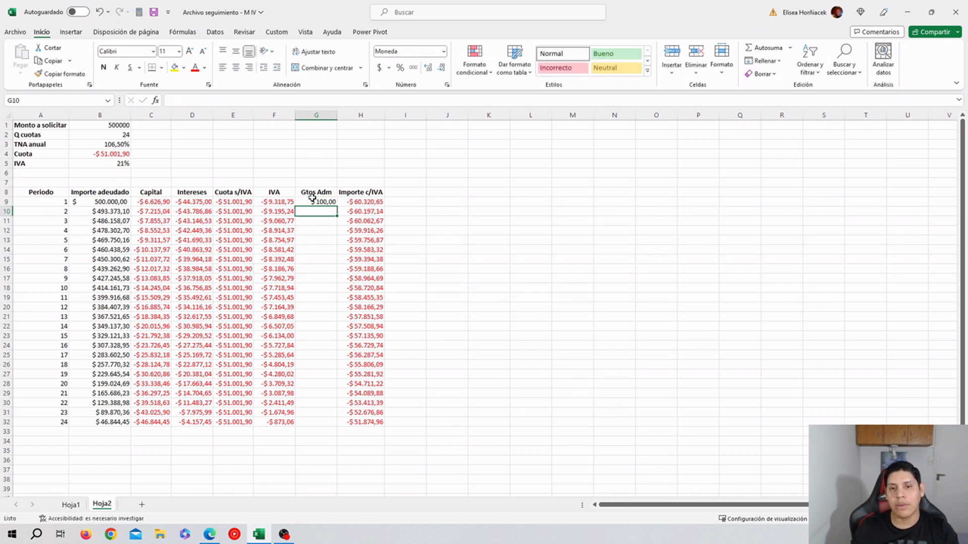
pyautogui.click(317, 200)
pyautogui.write('-100')
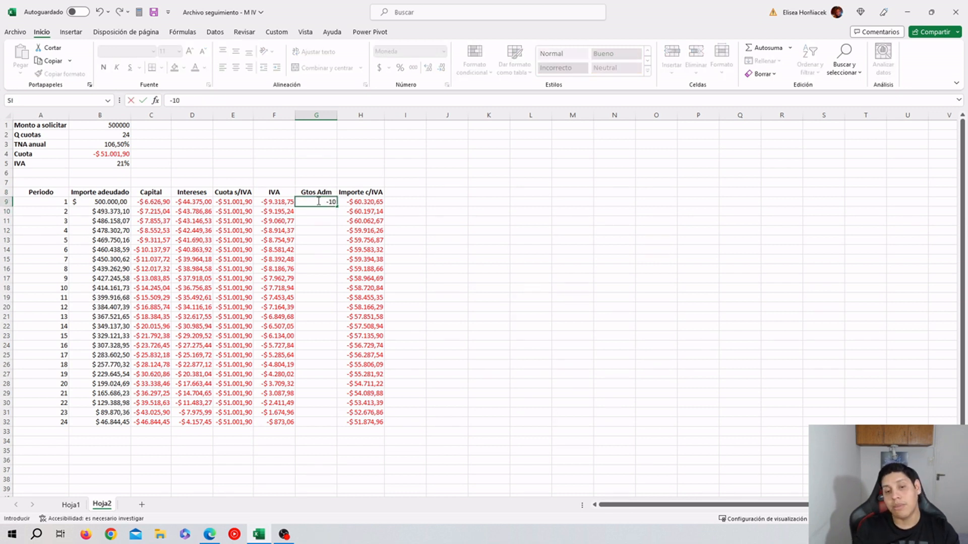
pyautogui.press('Return')
# Extend the total instalment formula in H9 to =F9+E9+G9 so that it includes the administrative expense
pyautogui.click(354, 200)
pyautogui.write('=F9+E9')
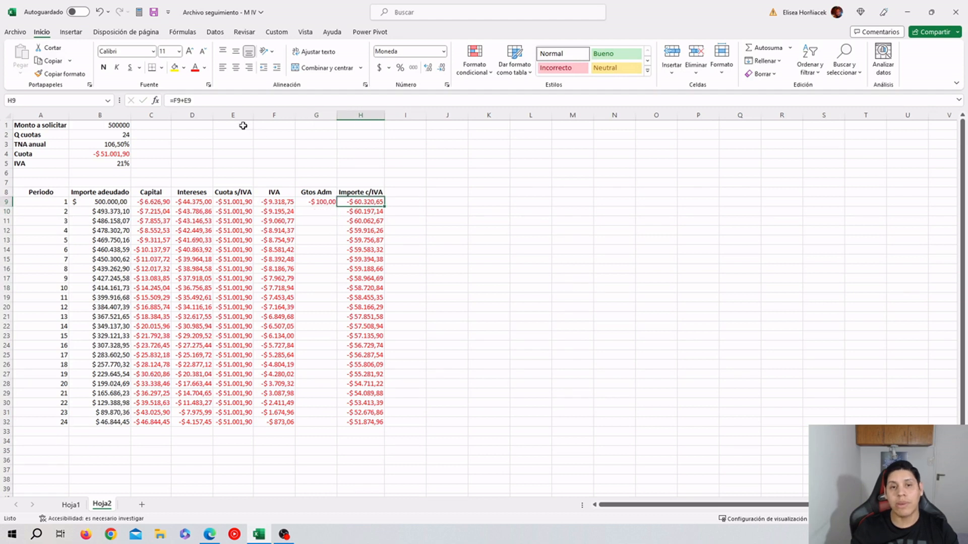
pyautogui.write('+')
pyautogui.click(317, 204)
pyautogui.press('Return')
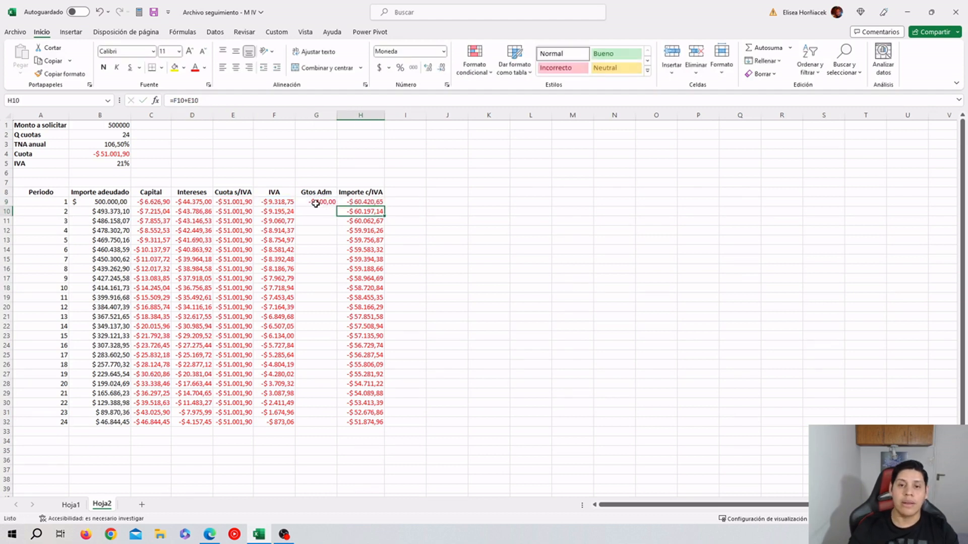
pyautogui.click(316, 203)
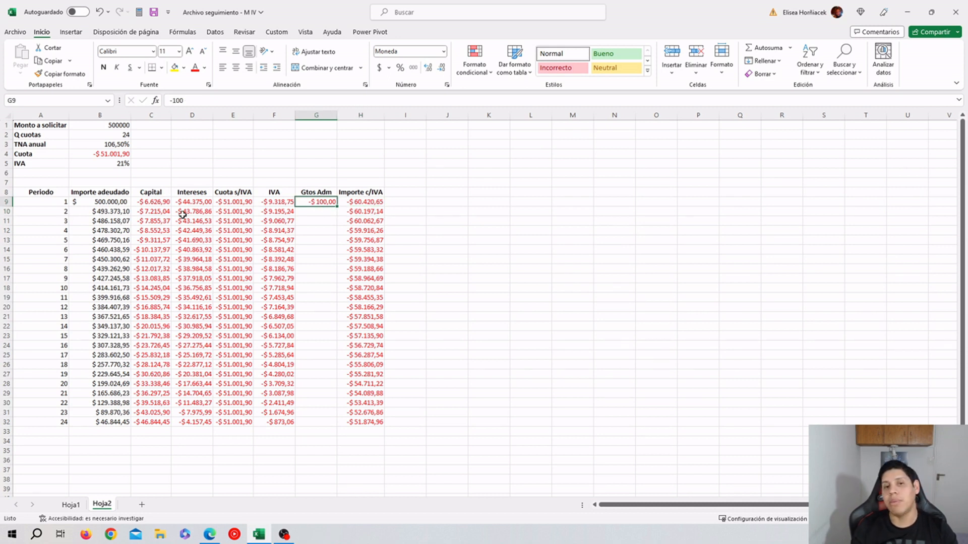
pyautogui.click(233, 202)
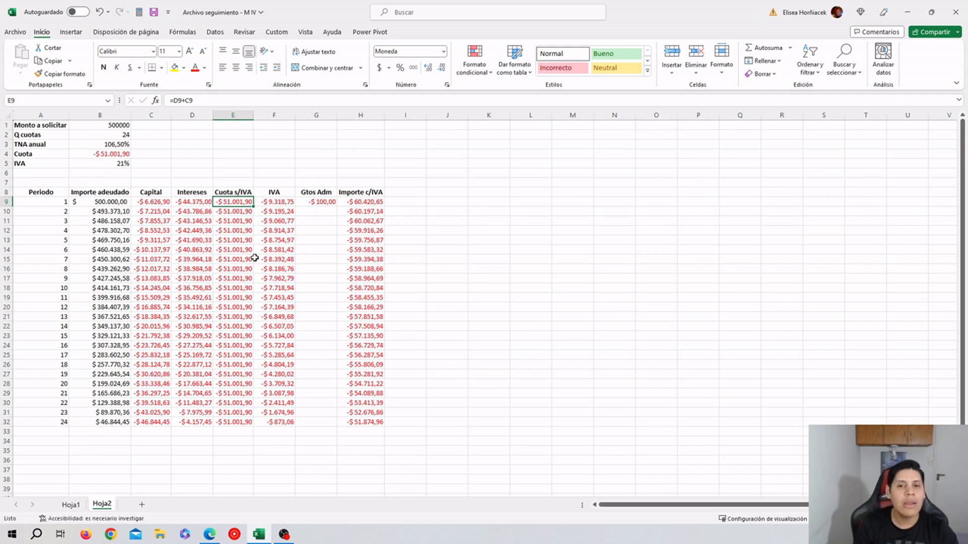
# Delete the Gtos Adm column and repair the first period's total formula in G9 to =F9+E9
pyautogui.rightClick(313, 115)
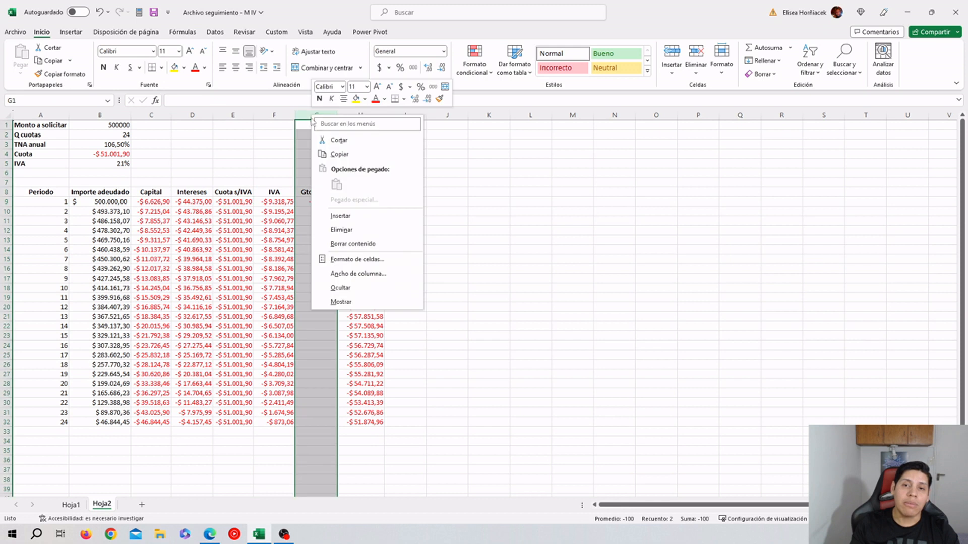
pyautogui.click(341, 229)
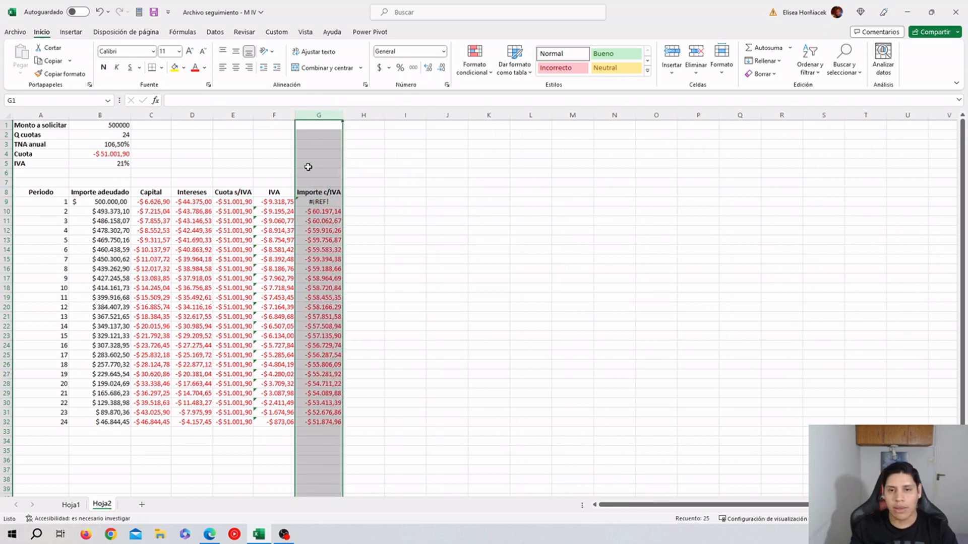
pyautogui.click(315, 203)
pyautogui.click(246, 104)
pyautogui.press('BackSpace')
pyautogui.press('BackSpace')
pyautogui.press('BackSpace')
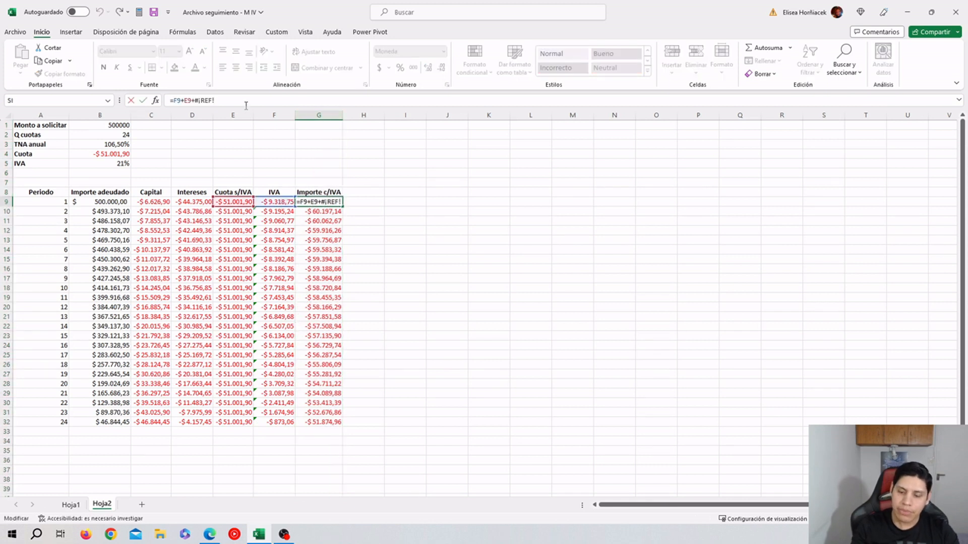
pyautogui.press('Return')
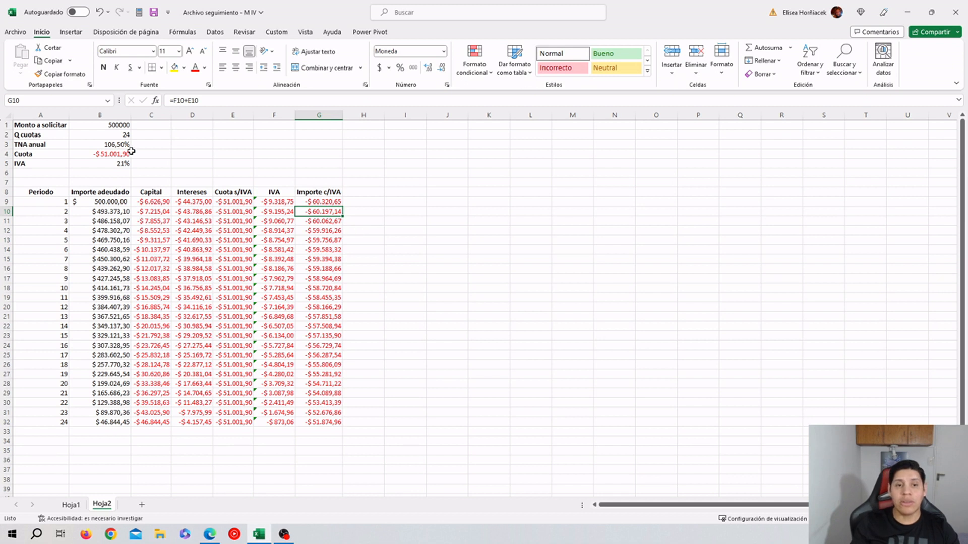
# Examine the PAGO formula in B4, going through its rate, number of periods and present value arguments
pyautogui.click(143, 201)
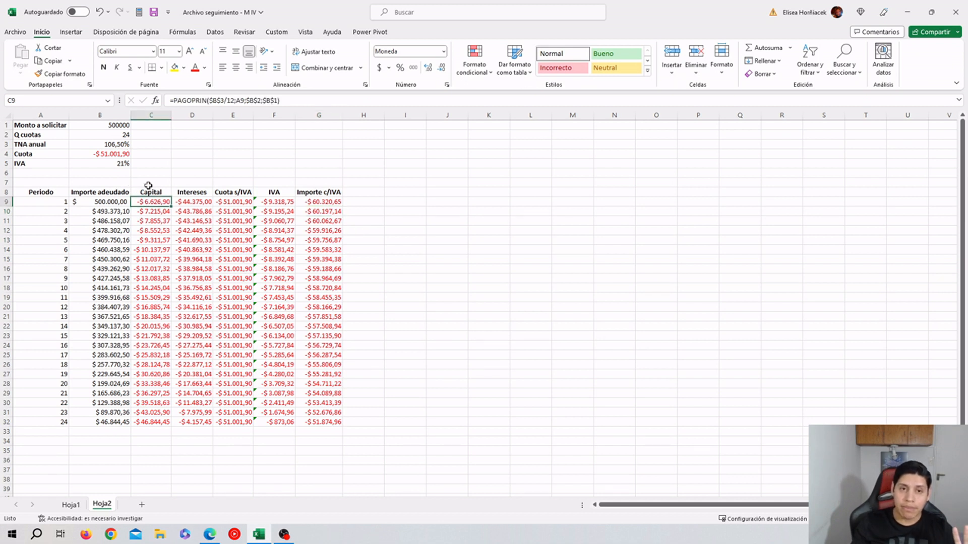
pyautogui.click(126, 154)
pyautogui.doubleClick(117, 154)
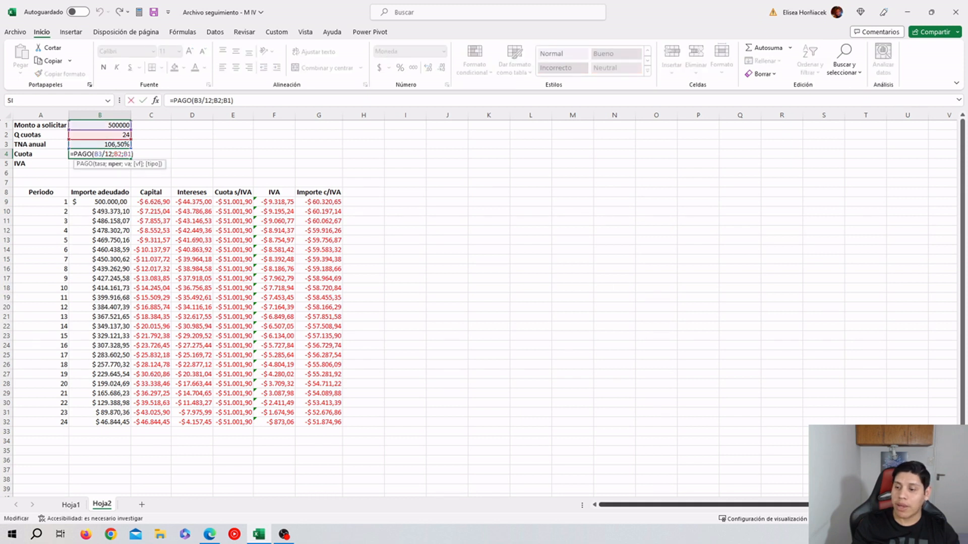
pyautogui.press('Return')
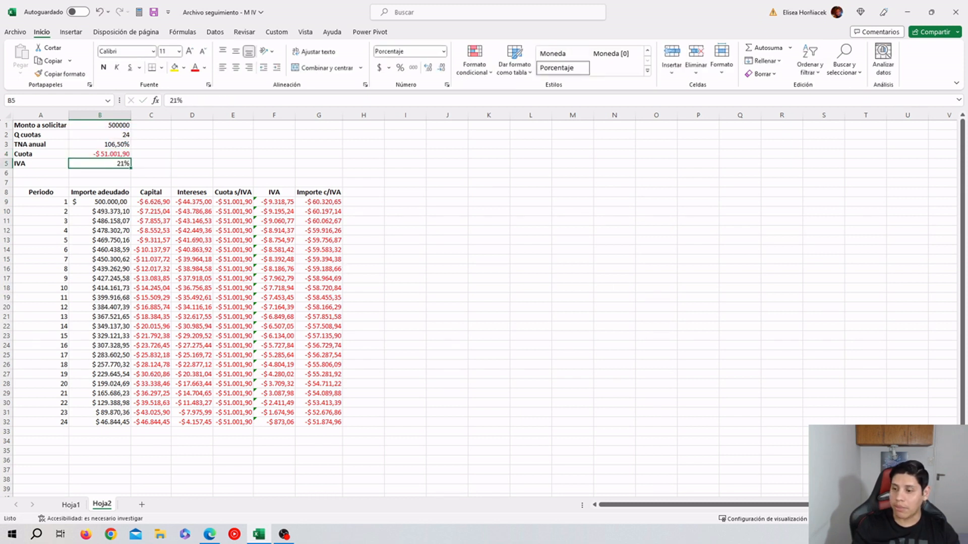
pyautogui.scroll(3, 384, 348)
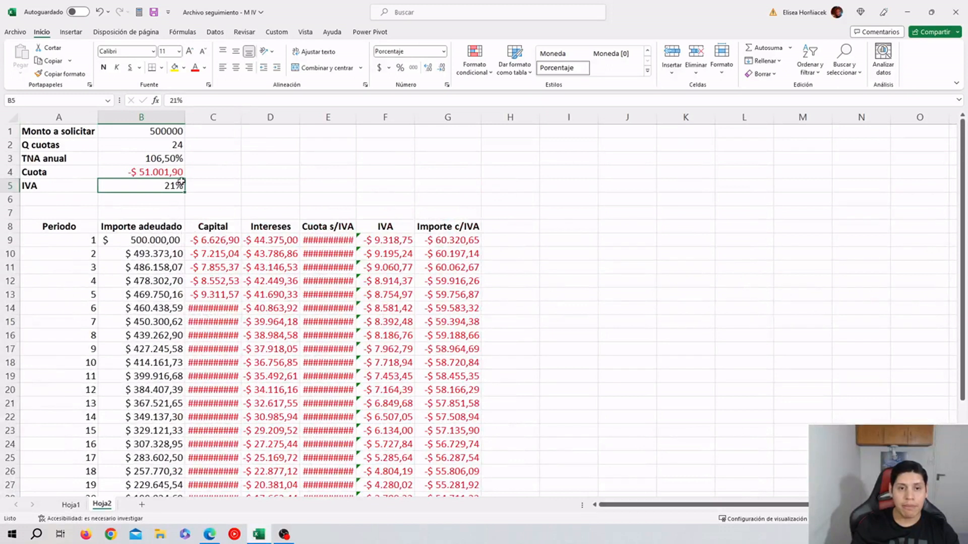
pyautogui.doubleClick(179, 174)
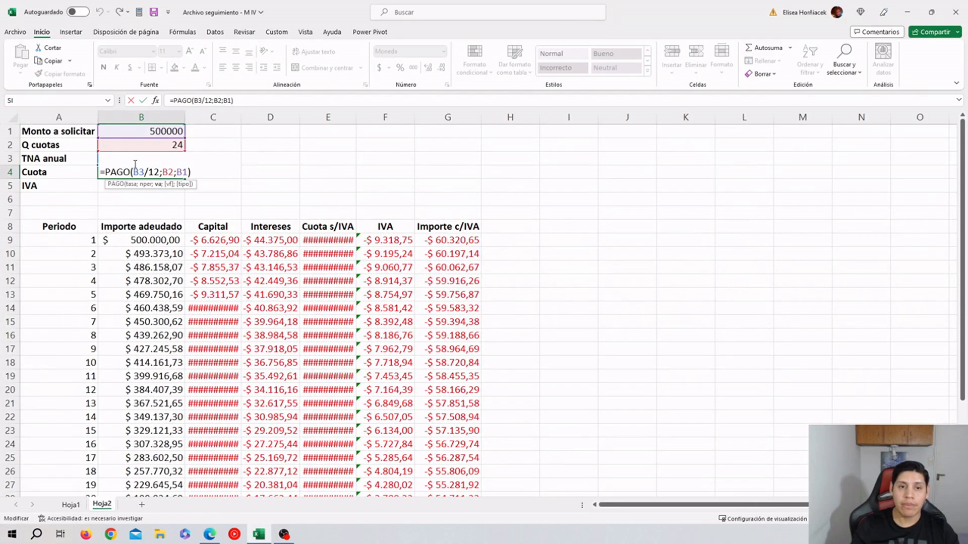
pyautogui.moveTo(134, 172); pyautogui.dragTo(160, 173)
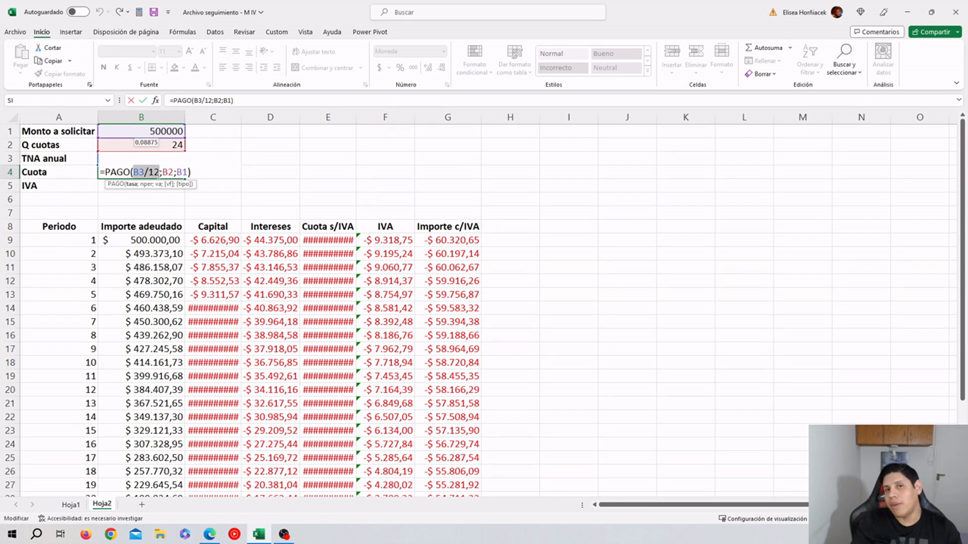
pyautogui.moveTo(162, 172); pyautogui.dragTo(173, 172)
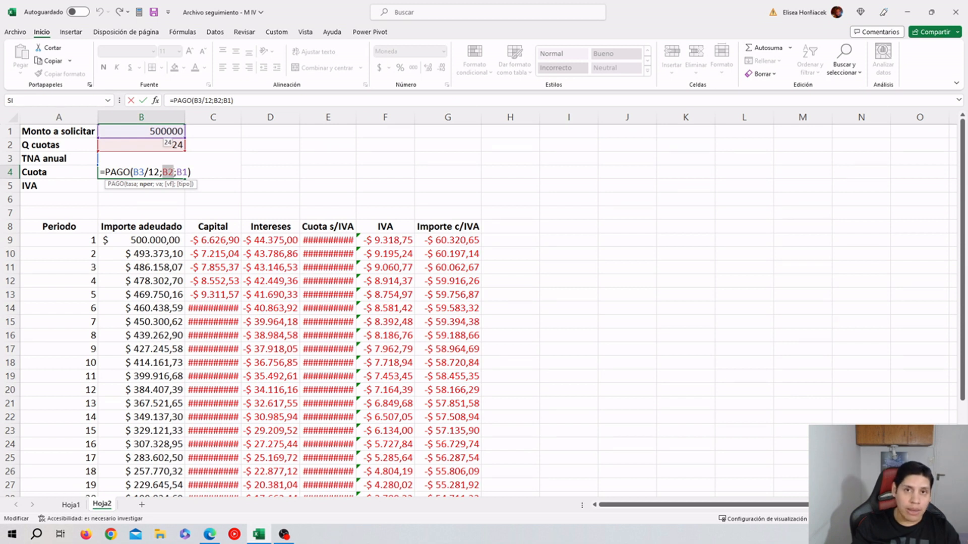
pyautogui.moveTo(176, 173); pyautogui.dragTo(187, 172)
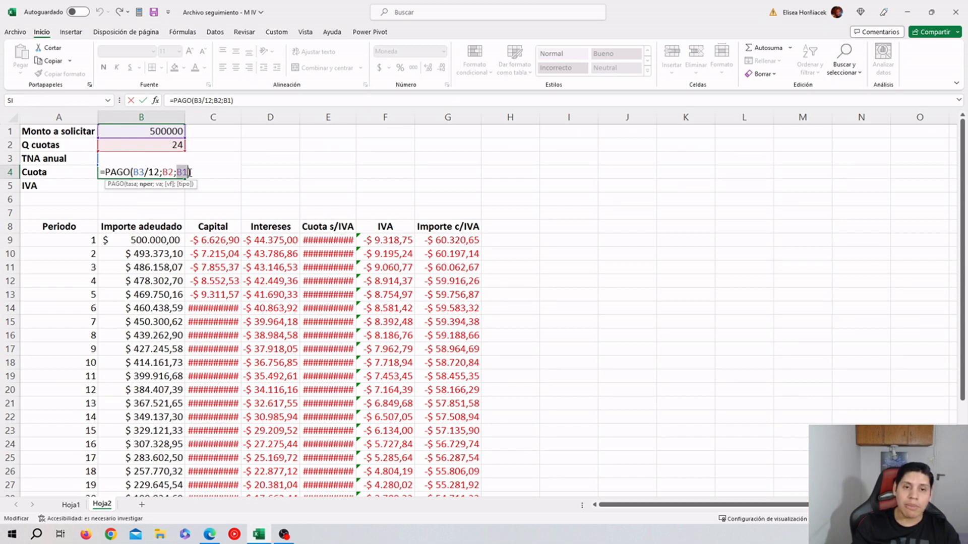
pyautogui.press('Return')
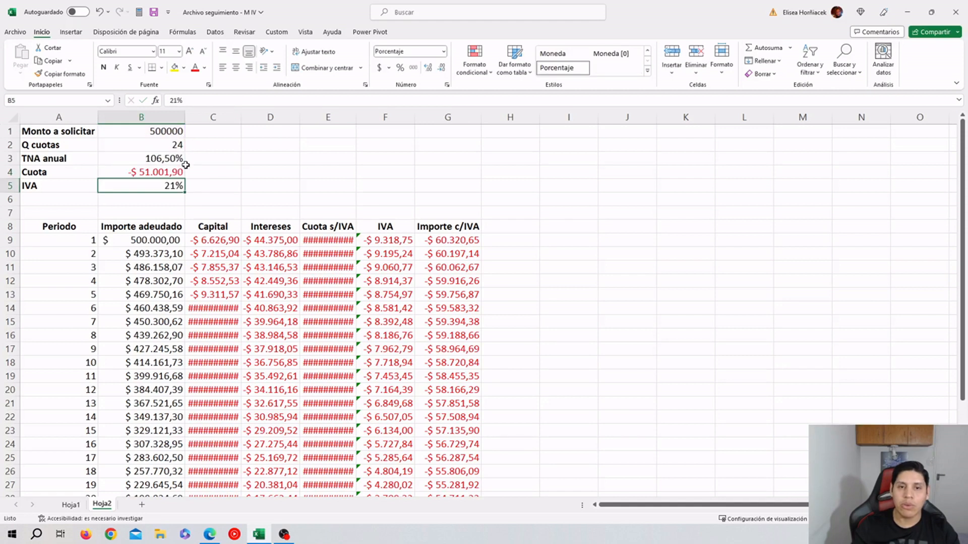
# Autofit the Capital column's width and review the period argument A9 of the PAGOPRIN formula in C9
pyautogui.doubleClick(242, 118)
pyautogui.click(227, 240)
pyautogui.doubleClick(227, 240)
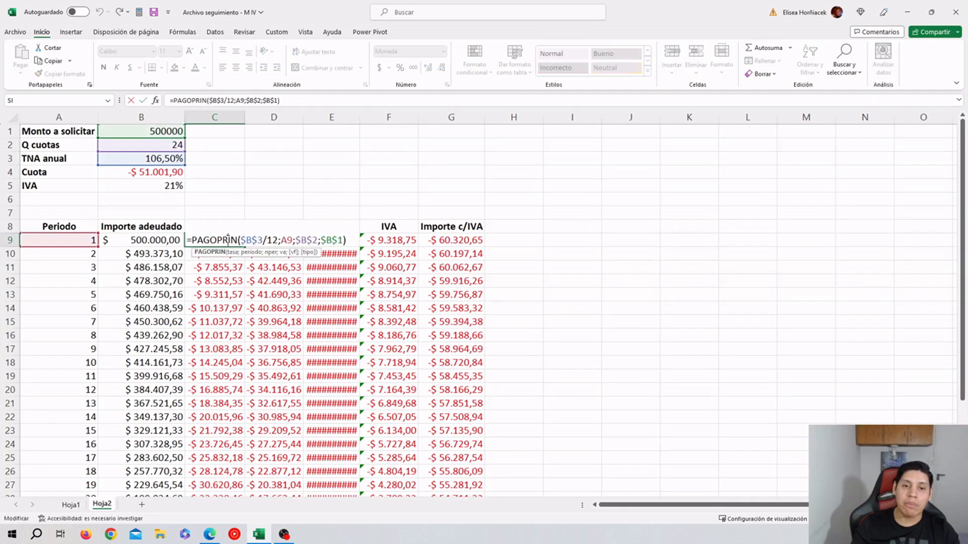
pyautogui.moveTo(273, 239)
pyautogui.mouseDown()
pyautogui.moveTo(240, 240)
pyautogui.moveTo(281, 240)
pyautogui.mouseUp()
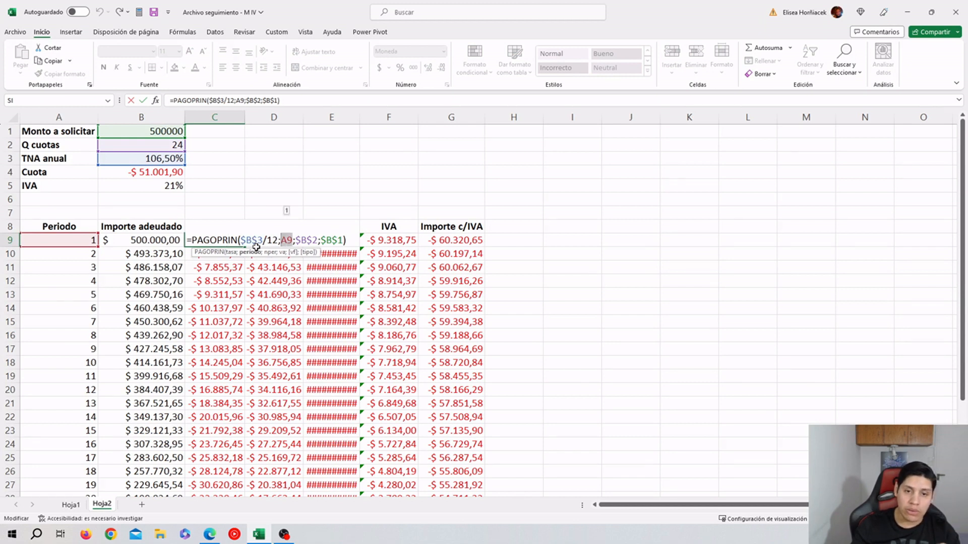
pyautogui.press('Return')
# Examine the PAGOPRIN formula for period 9 in C17 and its period reference A17
pyautogui.click(222, 351)
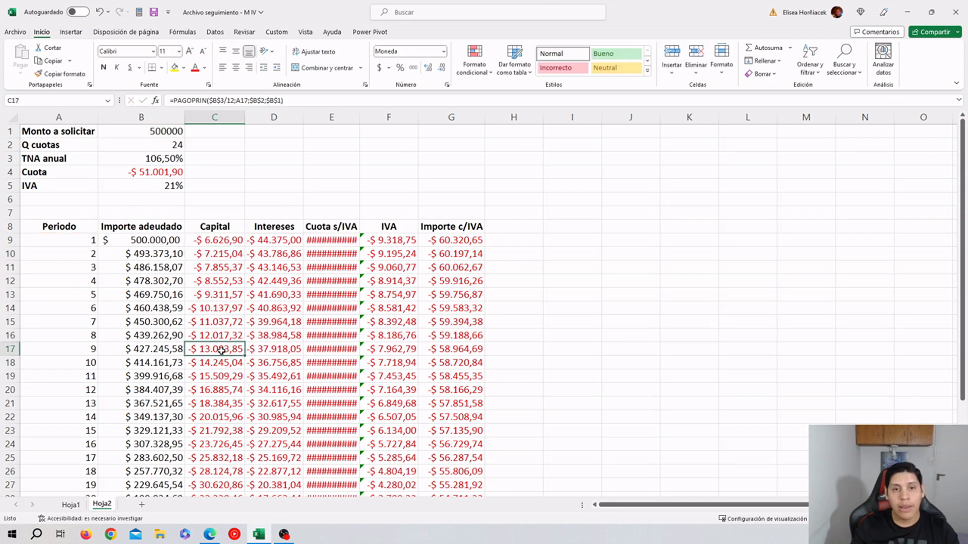
pyautogui.doubleClick(221, 351)
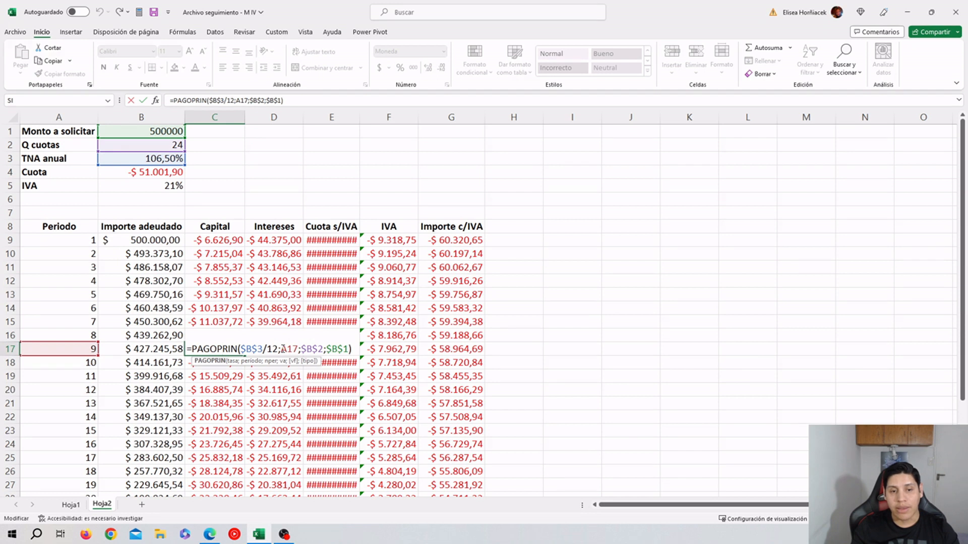
pyautogui.moveTo(282, 348); pyautogui.dragTo(292, 349)
pyautogui.click(93, 349)
pyautogui.press('Return')
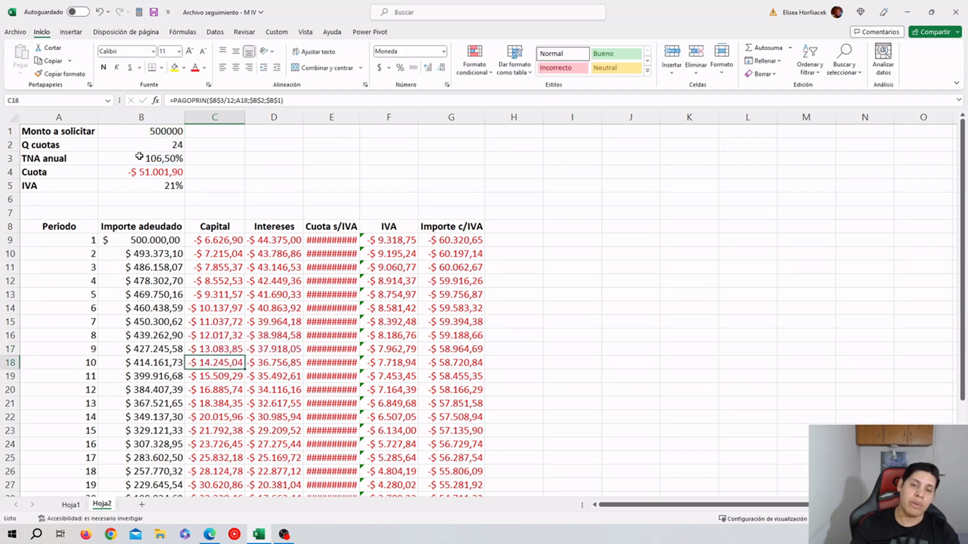
# Apply the accounting format with the $ symbol to the Monto a solicitar amount in B1
pyautogui.click(879, 518)
pyautogui.click(879, 519)
pyautogui.click(880, 519)
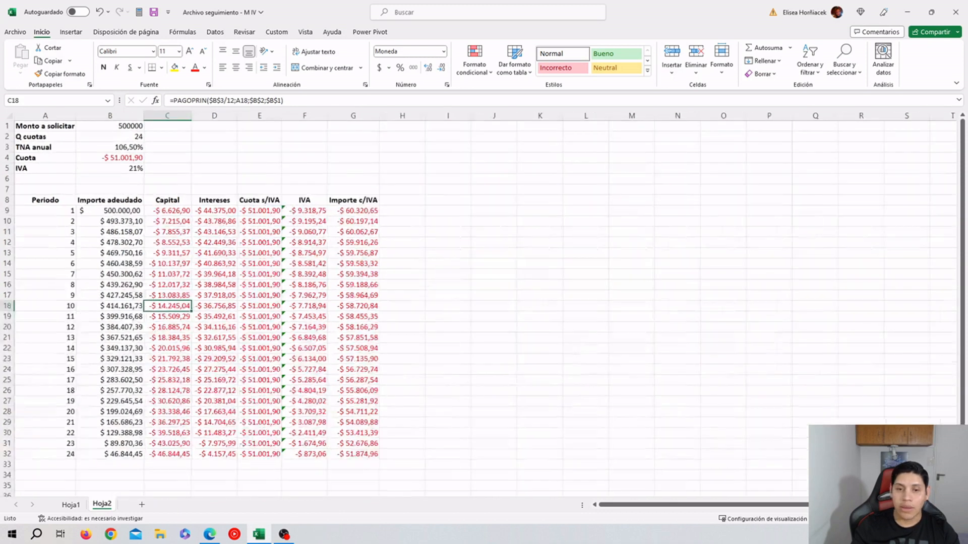
pyautogui.scroll(-1, 318, 256)
pyautogui.scroll(1, 317, 256)
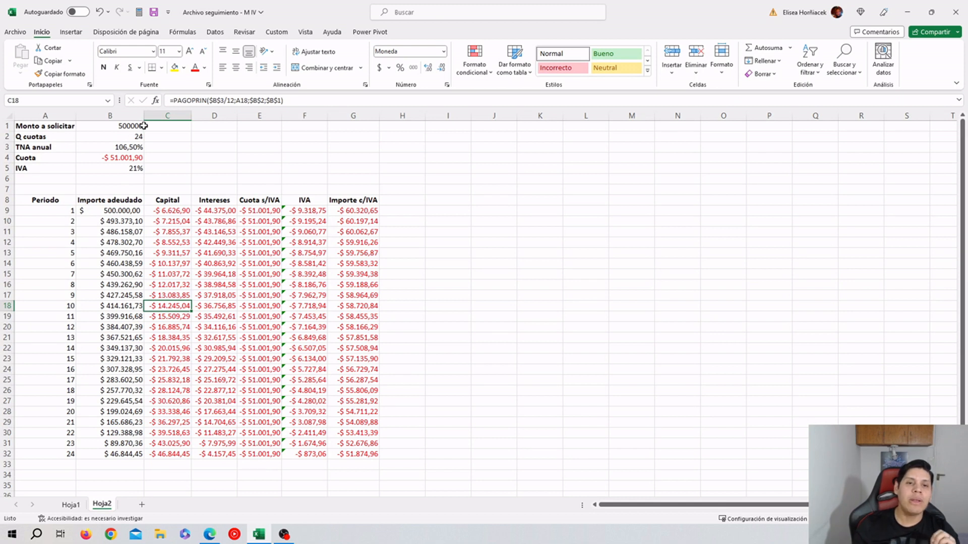
pyautogui.click(130, 126)
pyautogui.click(379, 67)
pyautogui.click(282, 135)
pyautogui.click(130, 128)
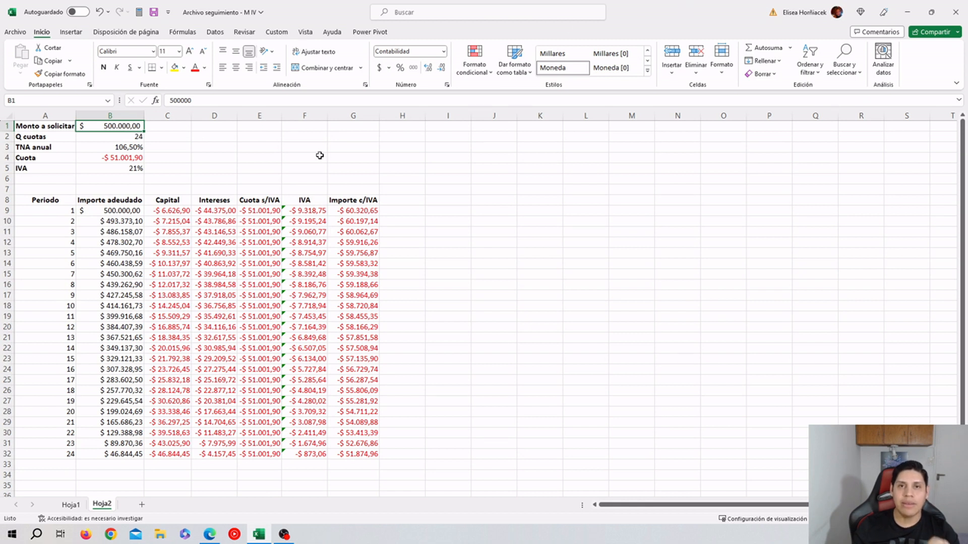
# Start a Goal Seek (Buscar objetivo) analysis with the Cuota cell B4 as the cell to define
pyautogui.click(218, 32)
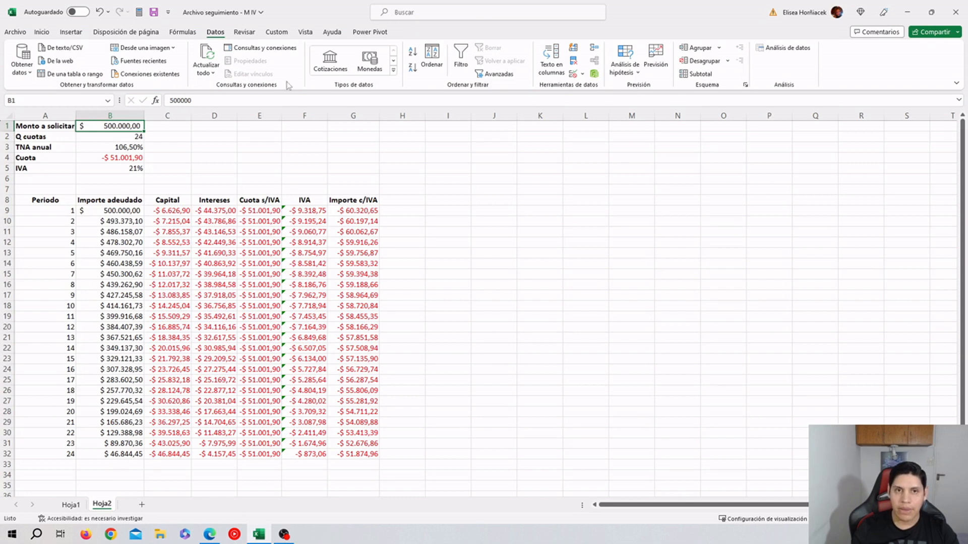
pyautogui.click(42, 32)
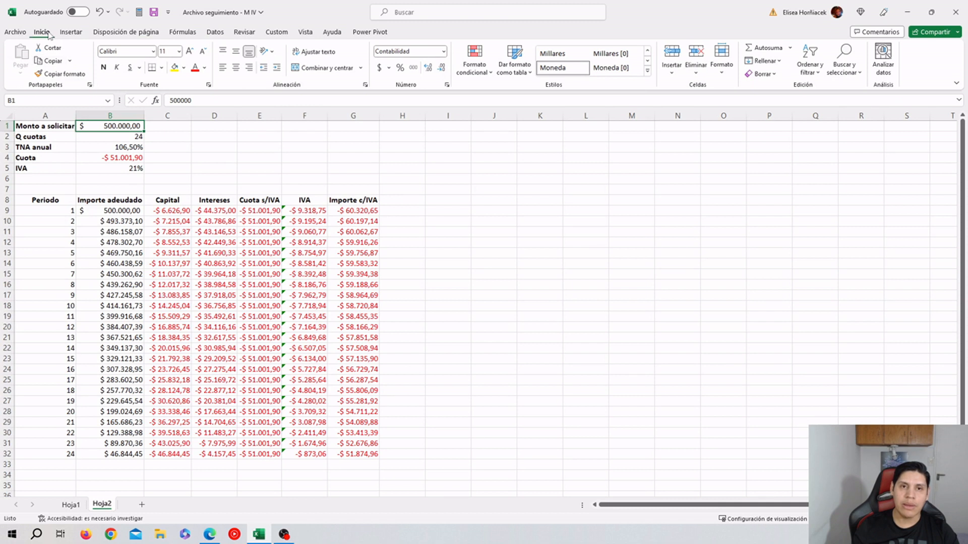
pyautogui.click(215, 33)
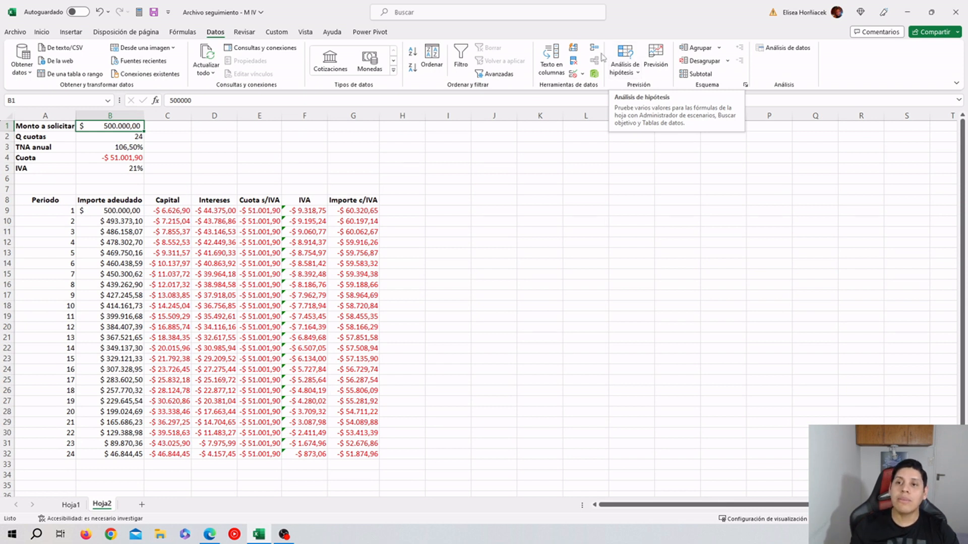
pyautogui.click(633, 76)
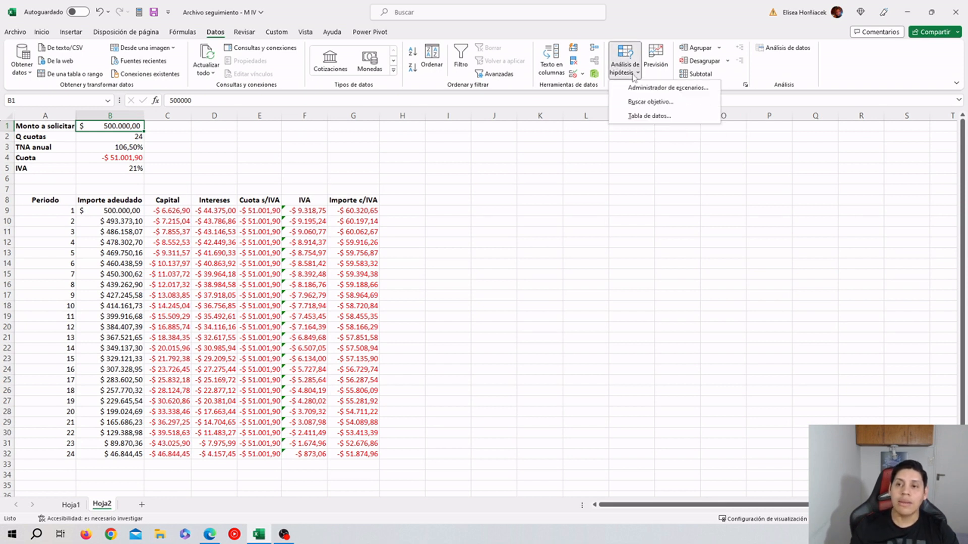
pyautogui.click(636, 102)
pyautogui.moveTo(404, 186); pyautogui.dragTo(426, 148)
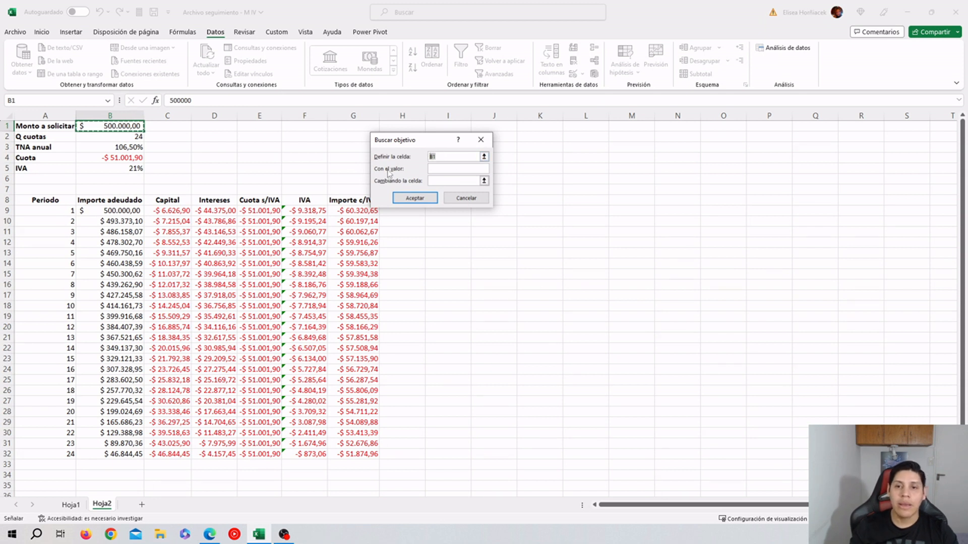
pyautogui.click(132, 159)
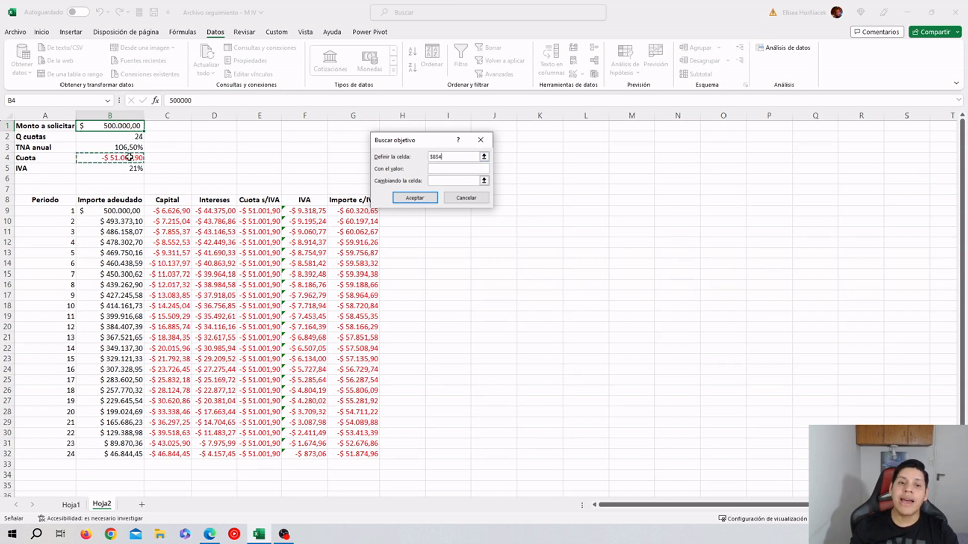
pyautogui.moveTo(452, 158); pyautogui.dragTo(424, 161)
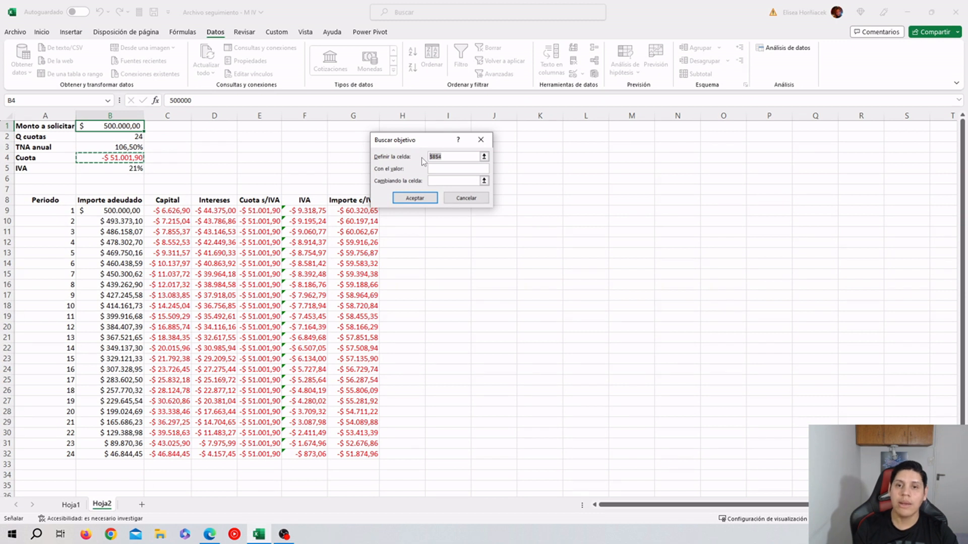
# Seek a value of -70000 by changing the loan amount in B1, and accept the solution
pyautogui.click(434, 169)
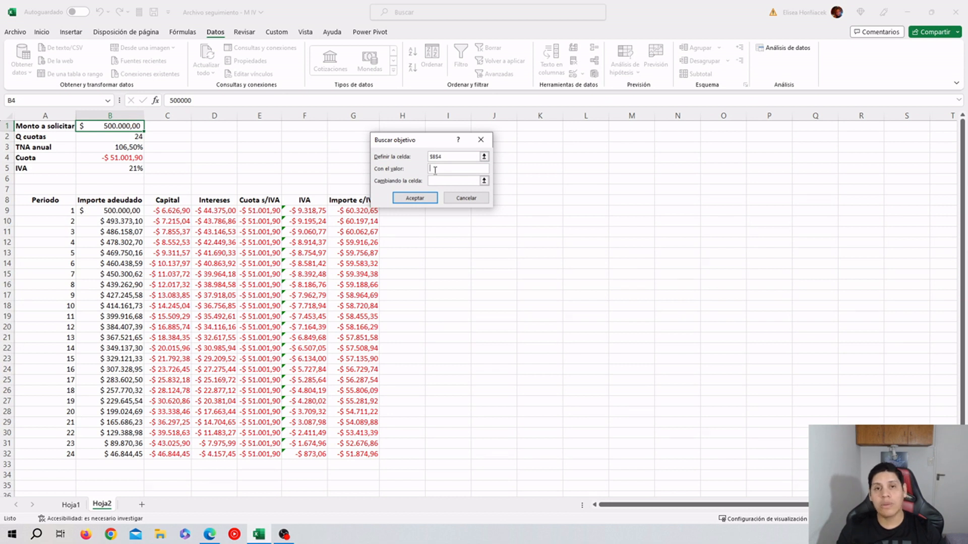
pyautogui.write('70000')
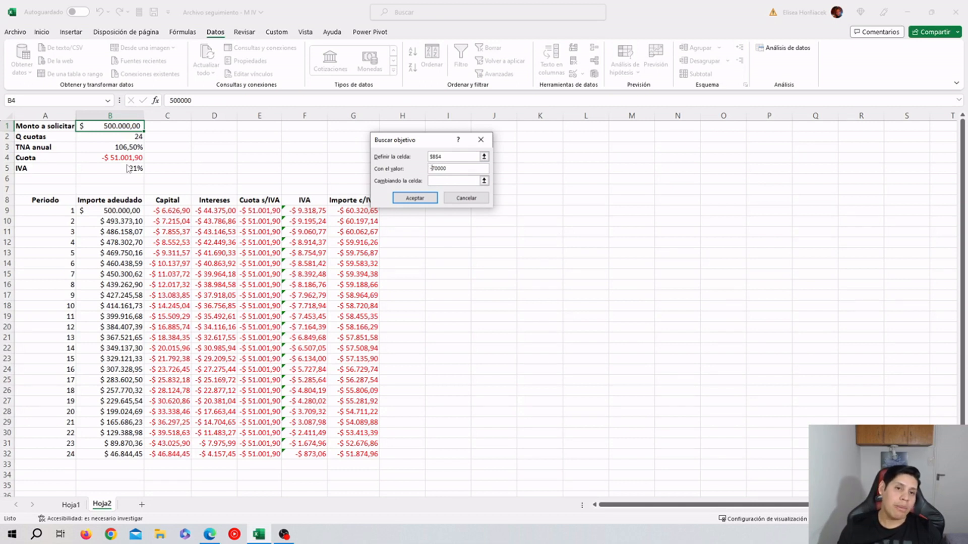
pyautogui.click(436, 180)
pyautogui.click(125, 126)
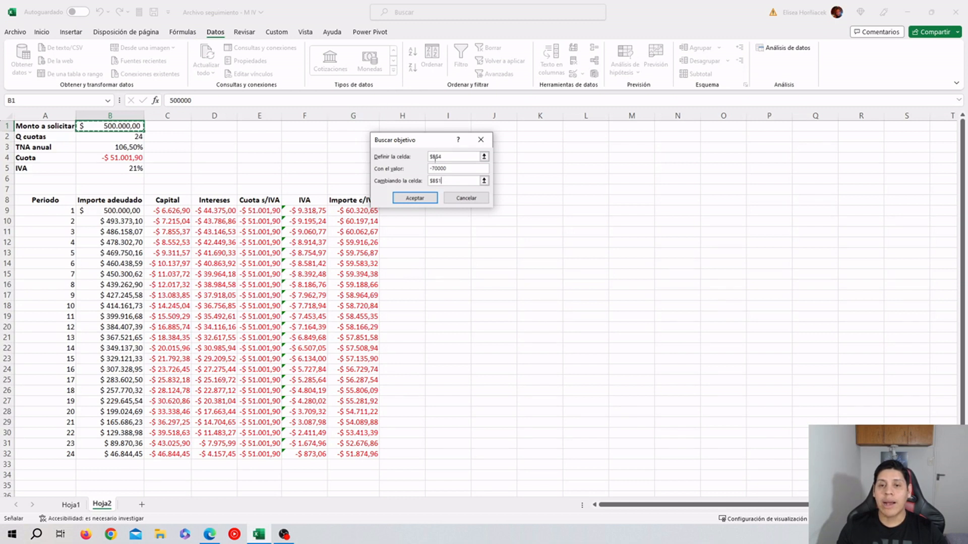
pyautogui.moveTo(462, 180); pyautogui.dragTo(416, 181)
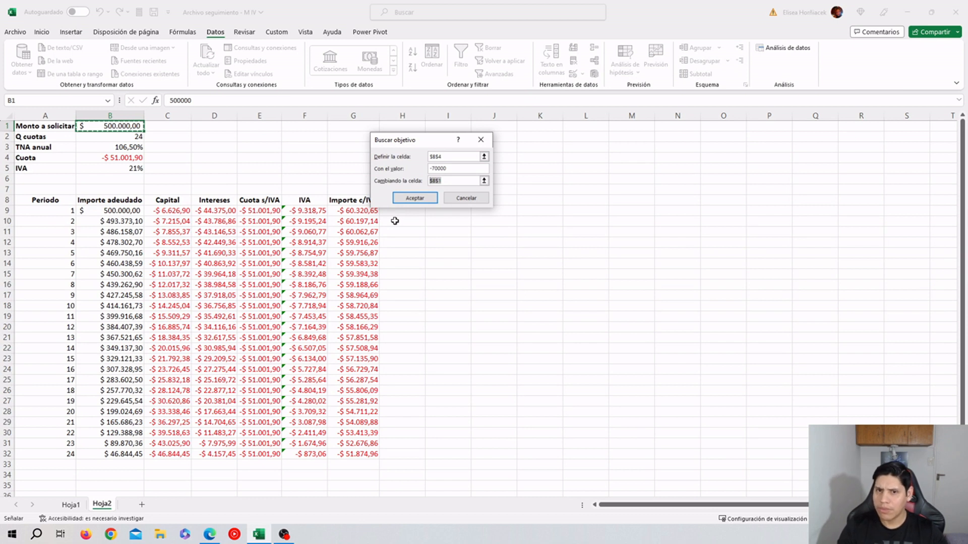
pyautogui.click(415, 198)
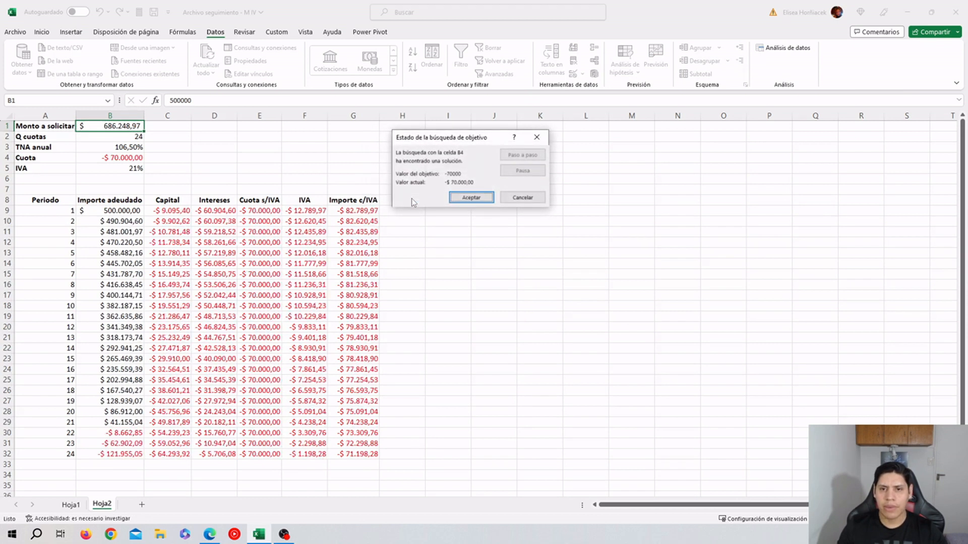
pyautogui.click(454, 197)
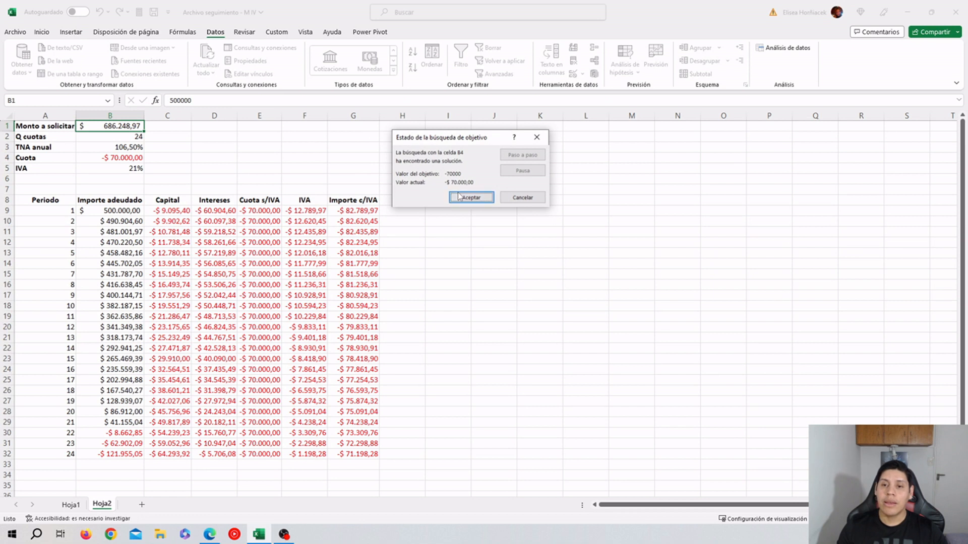
pyautogui.click(138, 157)
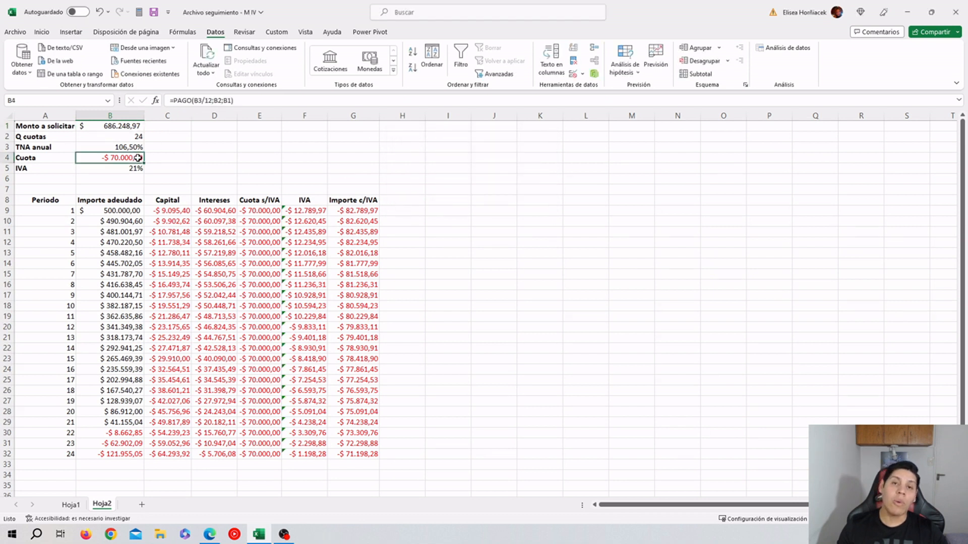
# Examine the solved Monto a solicitar amount in B1 and the first period's Importe c/IVA formula in G9
pyautogui.click(139, 127)
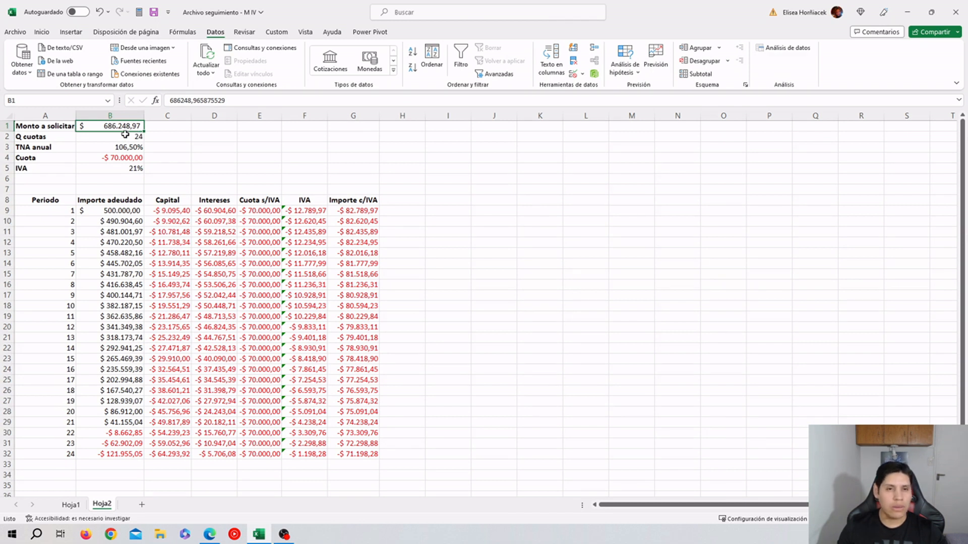
pyautogui.click(359, 209)
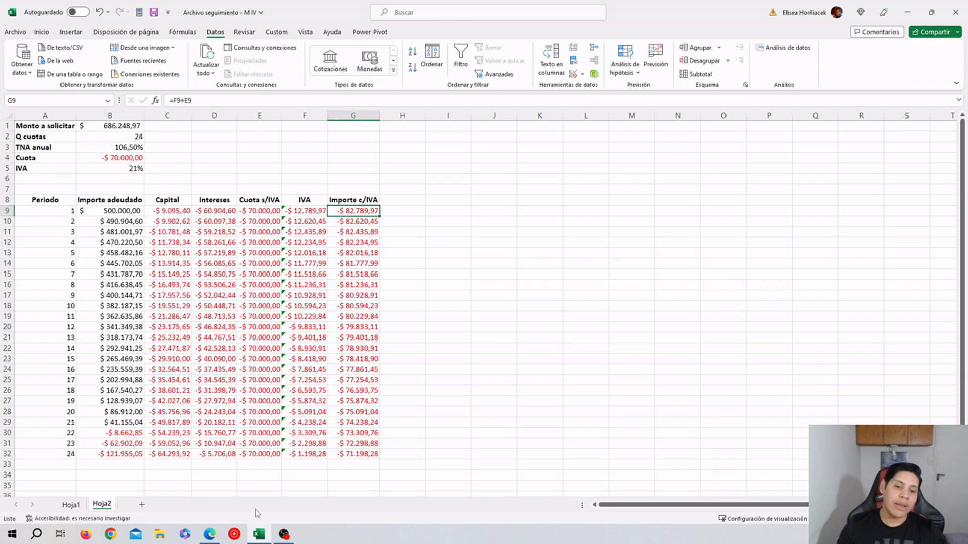
pyautogui.moveTo(215, 539)
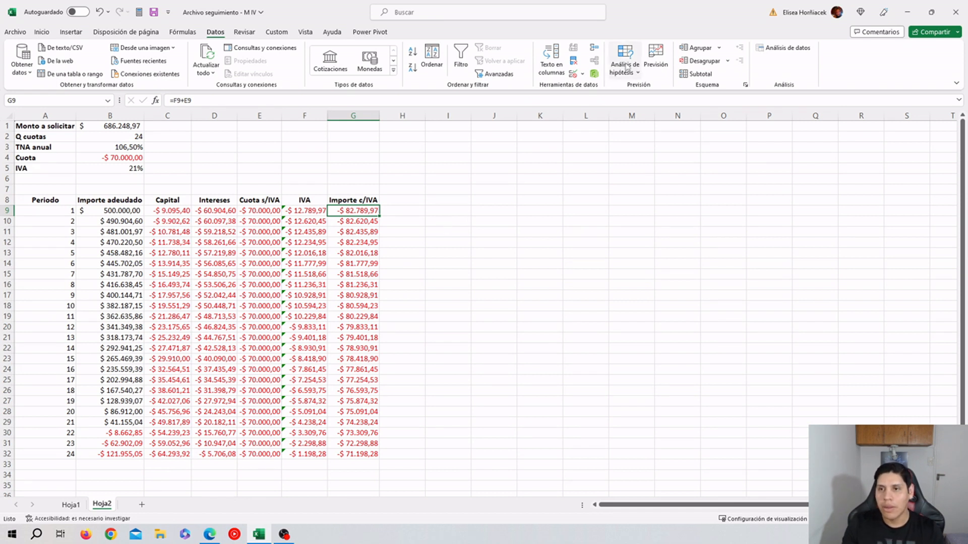
# Run Goal Seek (Buscar objetivo) on the Cuota cell B4 with value -35000, changing the loan amount in B1, and accept the solution
pyautogui.click(115, 157)
pyautogui.click(626, 66)
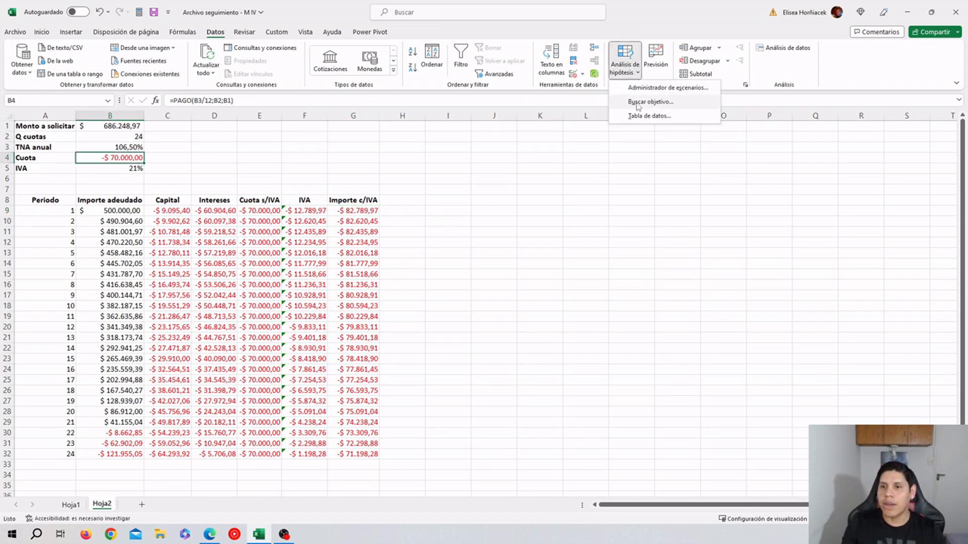
pyautogui.click(646, 103)
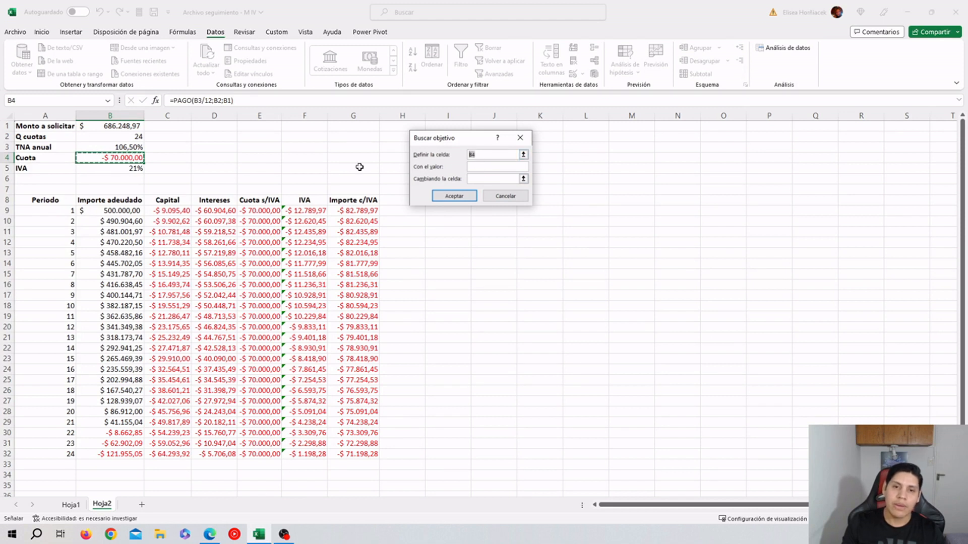
pyautogui.click(116, 157)
pyautogui.click(475, 166)
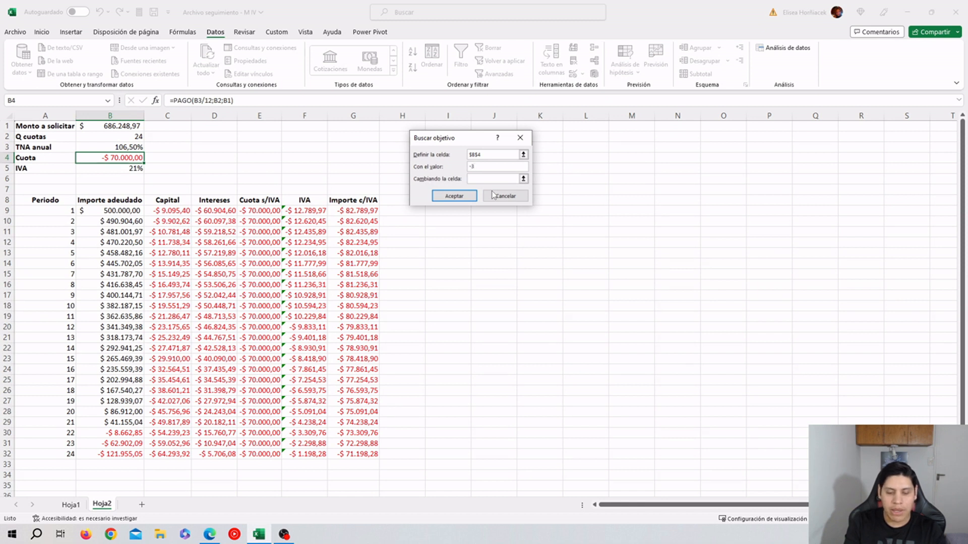
pyautogui.press('Tab')
pyautogui.click(113, 126)
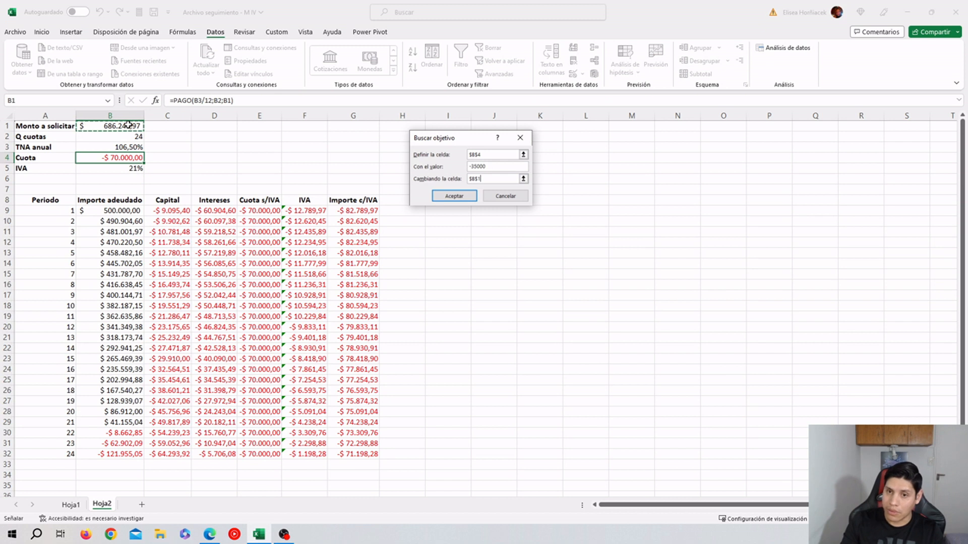
pyautogui.click(453, 196)
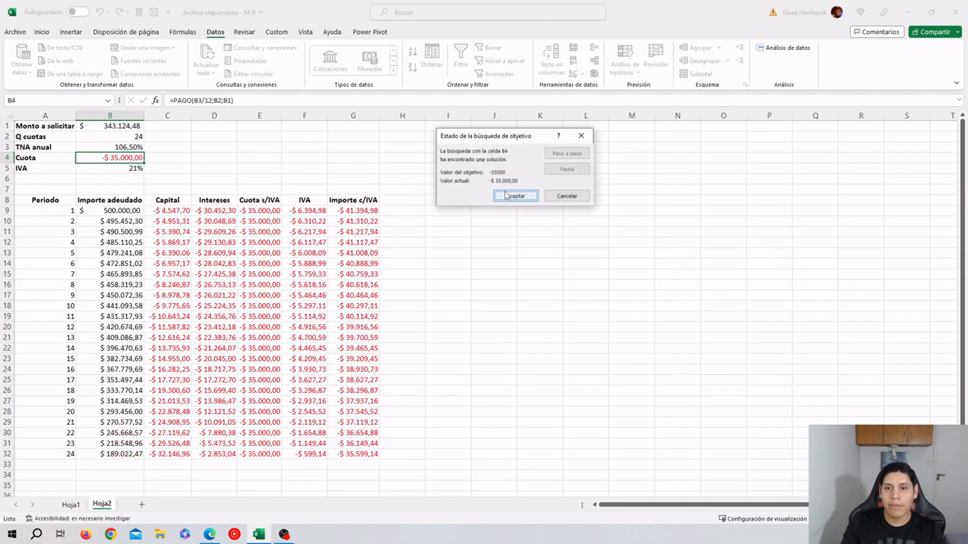
pyautogui.click(511, 196)
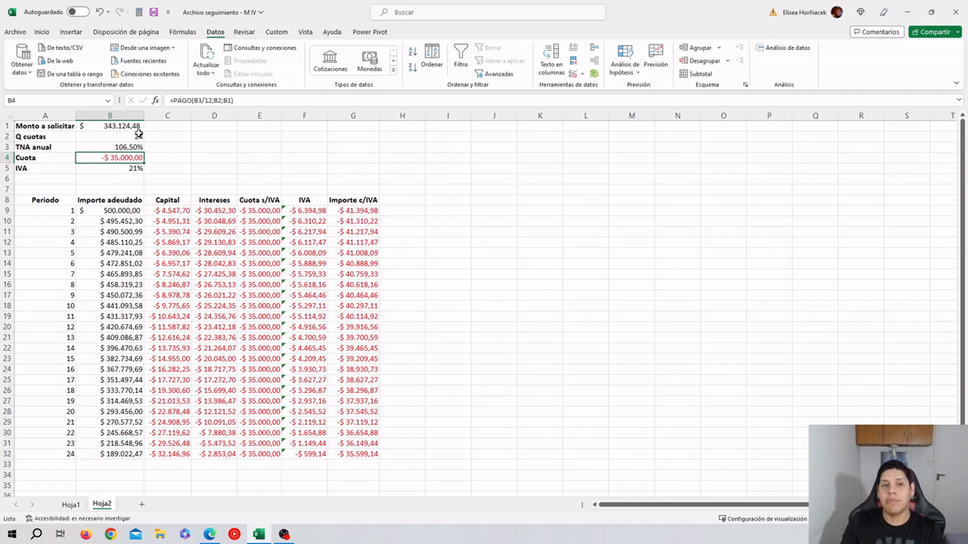
pyautogui.click(130, 129)
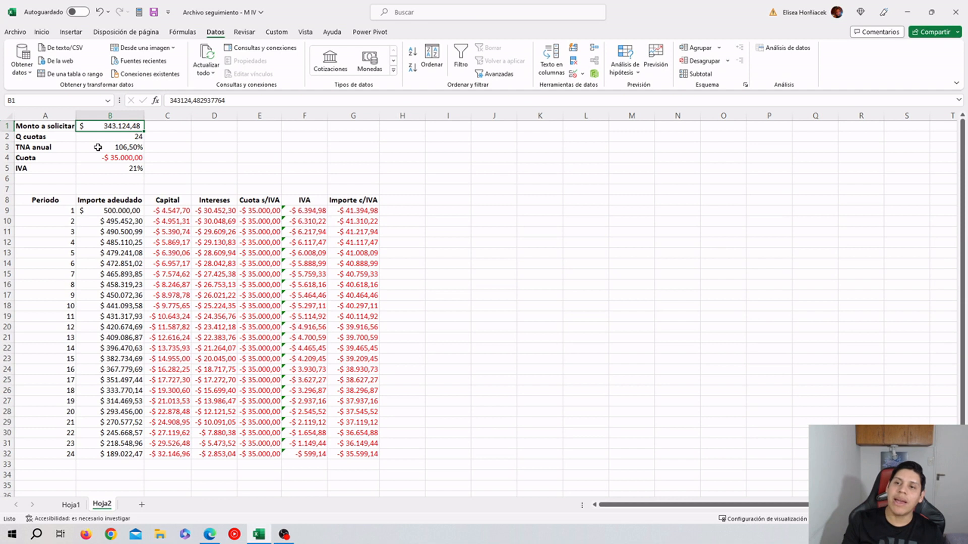
pyautogui.click(624, 68)
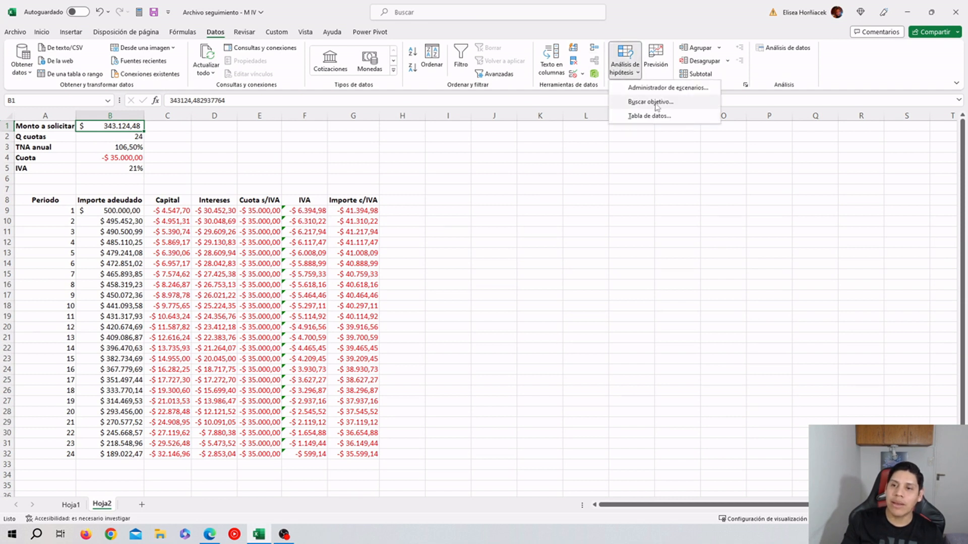
pyautogui.click(653, 103)
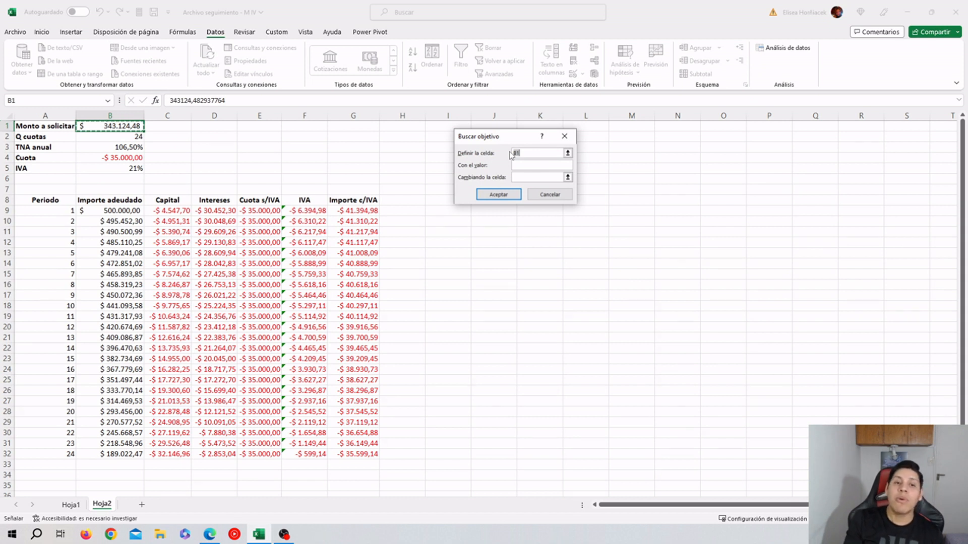
pyautogui.click(563, 140)
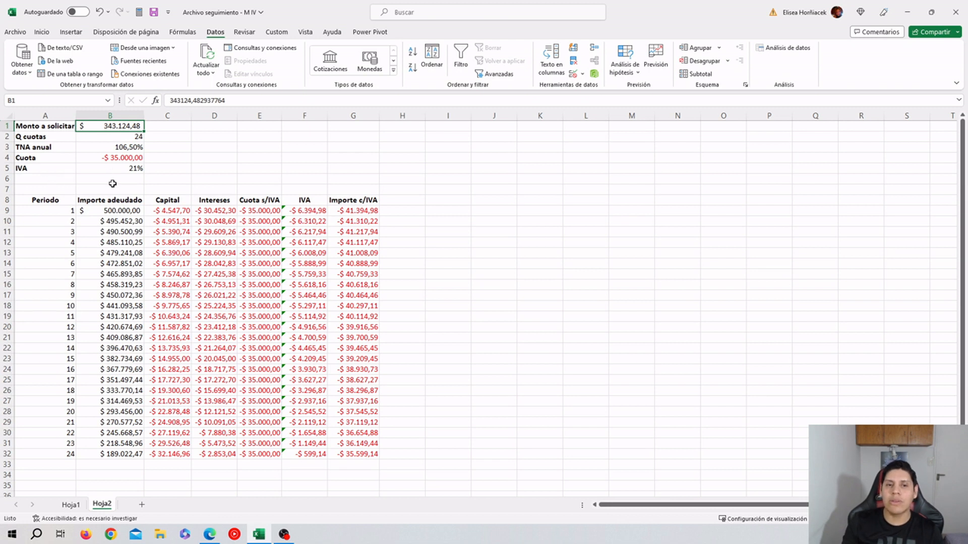
# Examine the blank rows 6 and 7 above the schedule and period 1's Importe c/IVA in G9
pyautogui.moveTo(7, 178); pyautogui.dragTo(7, 189)
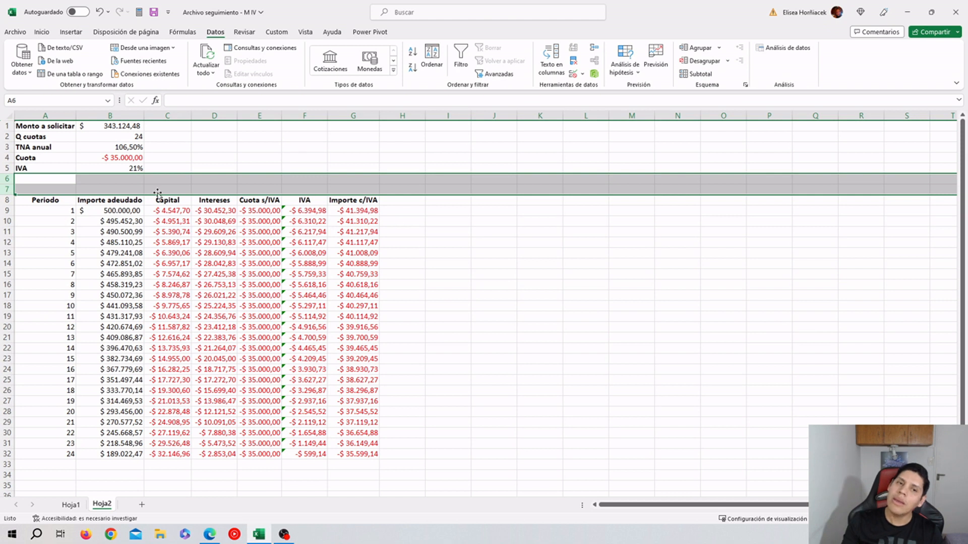
pyautogui.click(373, 215)
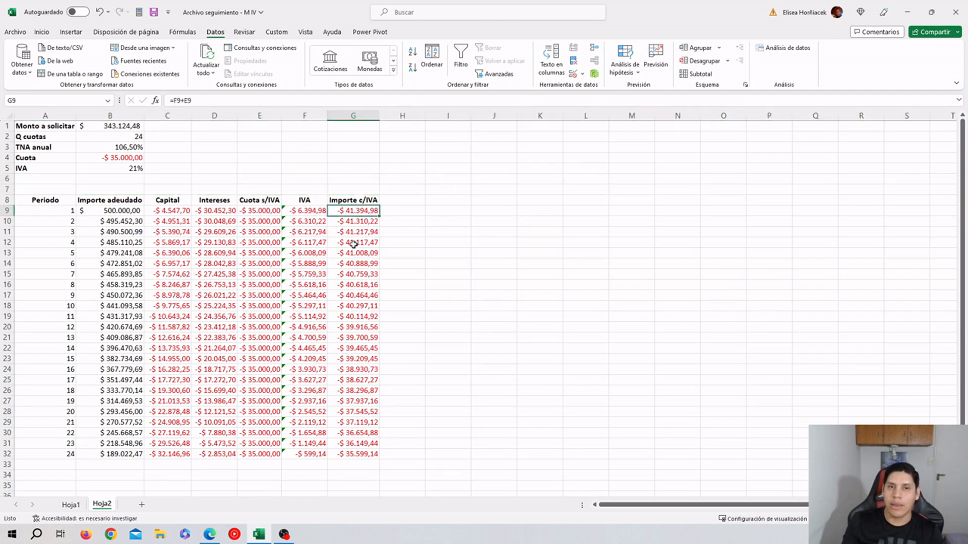